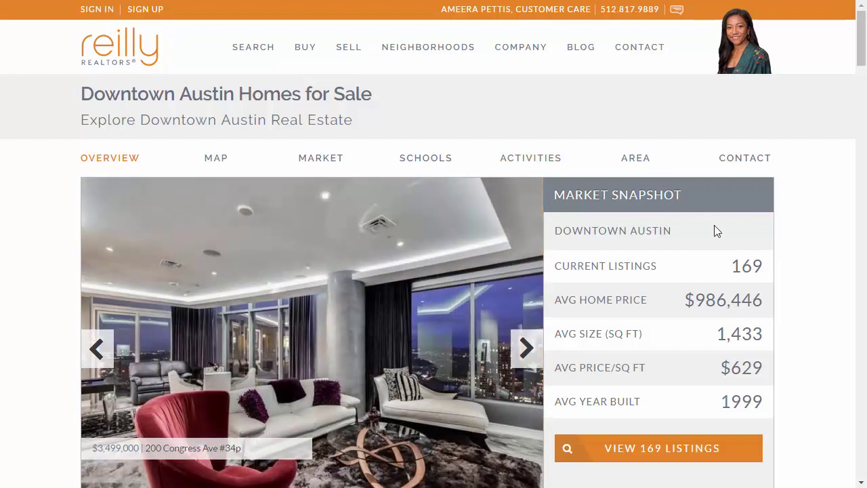
Examine the listing slideshow and market snapshot on the Reilly Realtors Downtown Austin page, highlighting the current listings count
scroll(714, 225, down, 1)
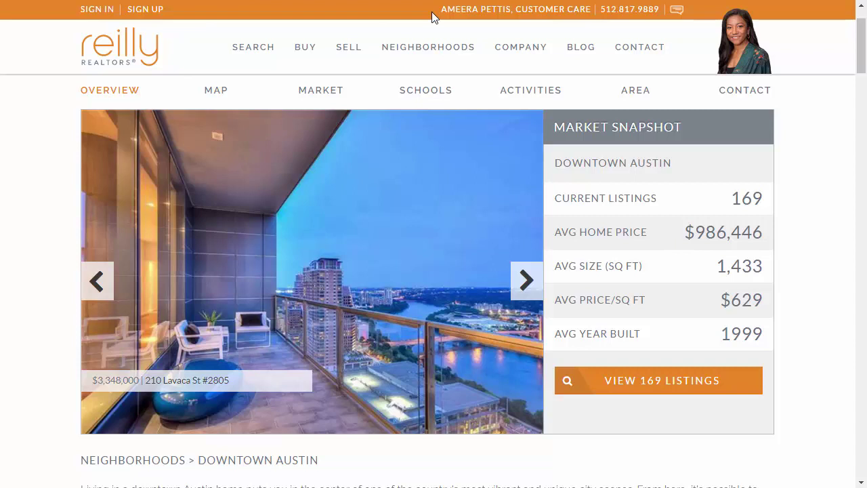
scroll(632, 120, down, 1)
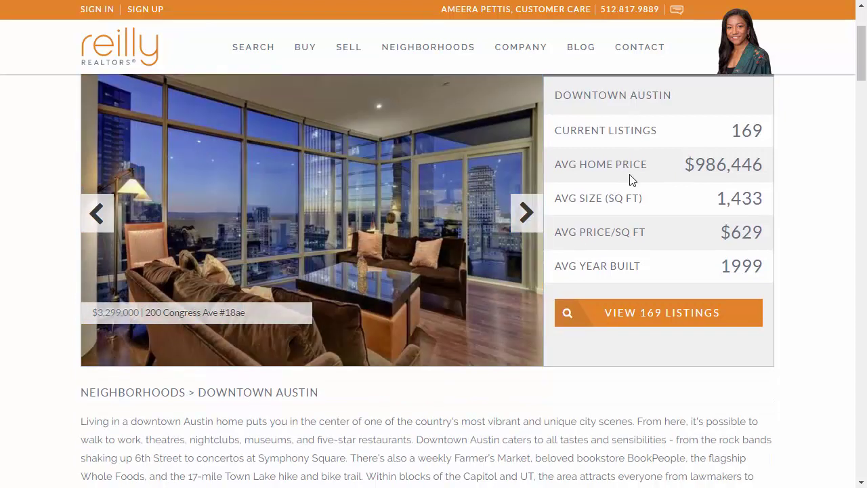
scroll(629, 179, up, 1)
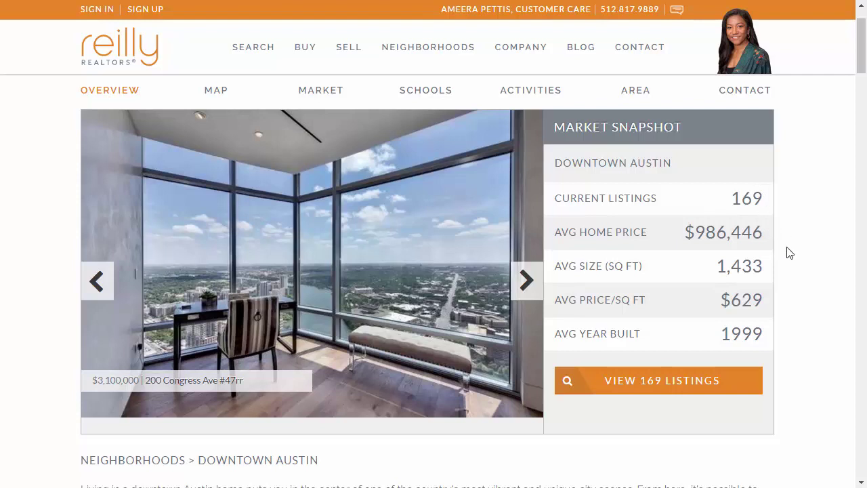
drag(728, 197, 769, 200)
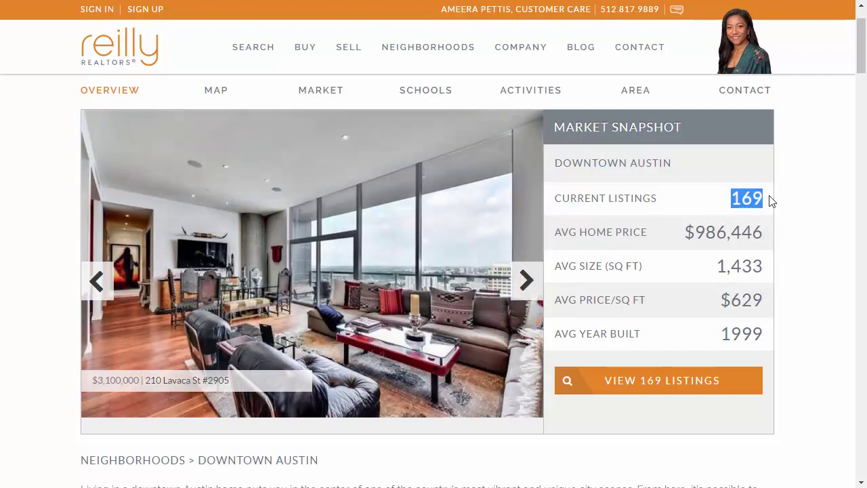
click(640, 372)
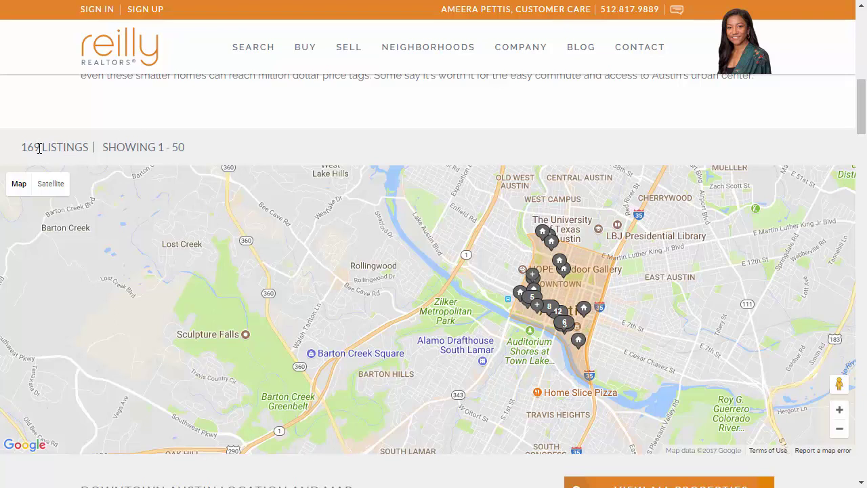
Examine the listings map and the current market table on the Reilly Realtors page, highlighting the table's figures
drag(72, 150, 102, 240)
scroll(271, 250, down, 7)
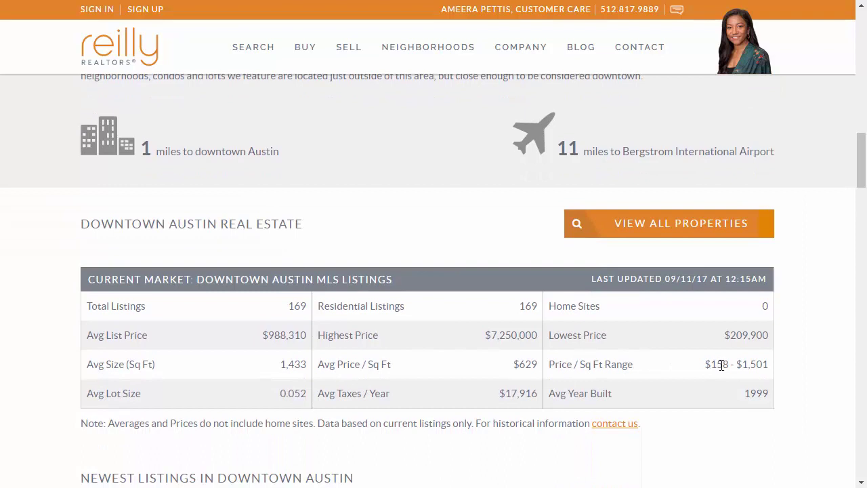
drag(684, 371, 200, 315)
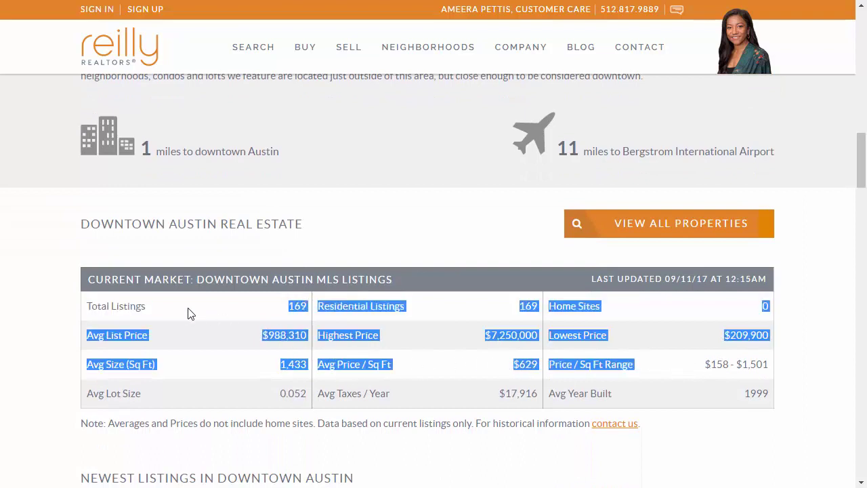
scroll(369, 292, up, 15)
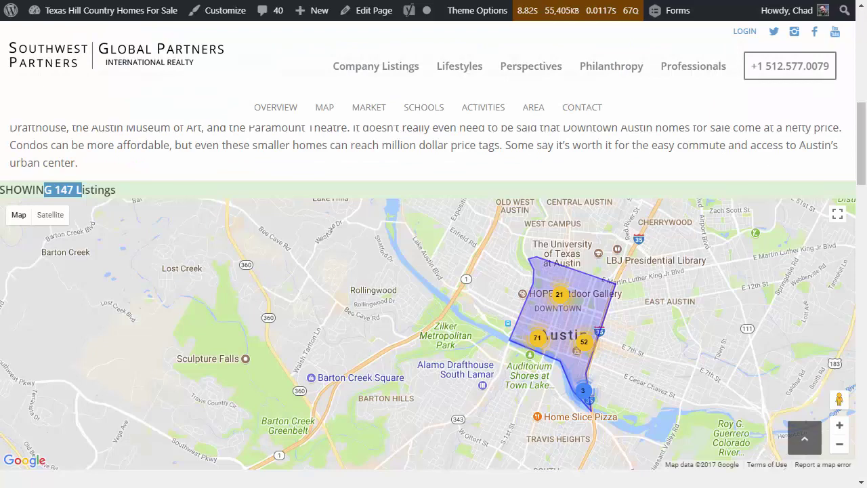
Compare the slideshow and market snapshot of the Southwest Partners Downtown Austin page with those on the Reilly Realtors page
scroll(300, 182, up, 10)
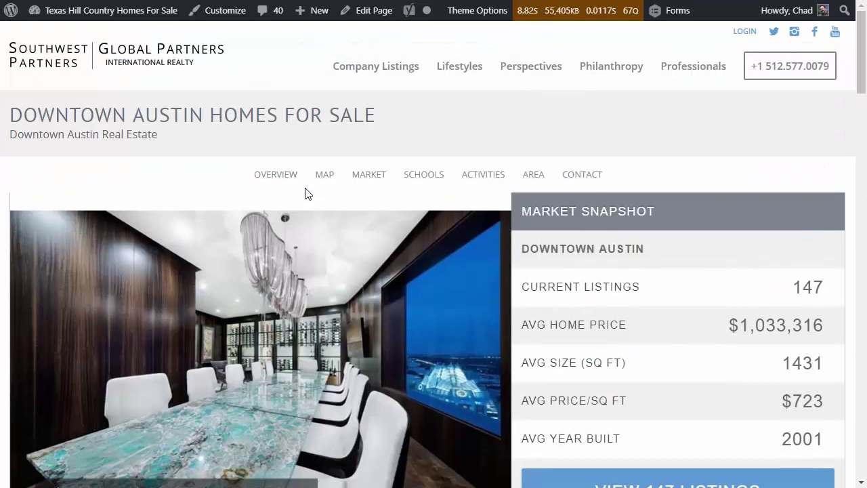
scroll(307, 188, down, 1)
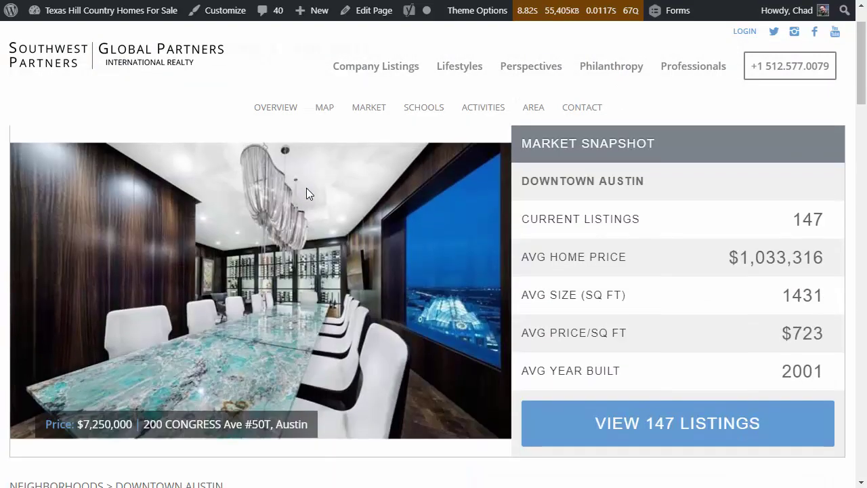
scroll(307, 188, down, 1)
scroll(307, 189, up, 2)
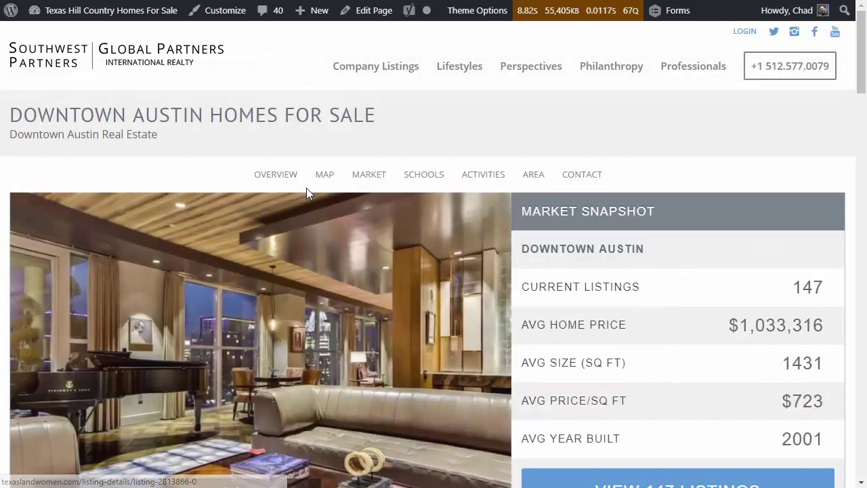
scroll(306, 188, down, 1)
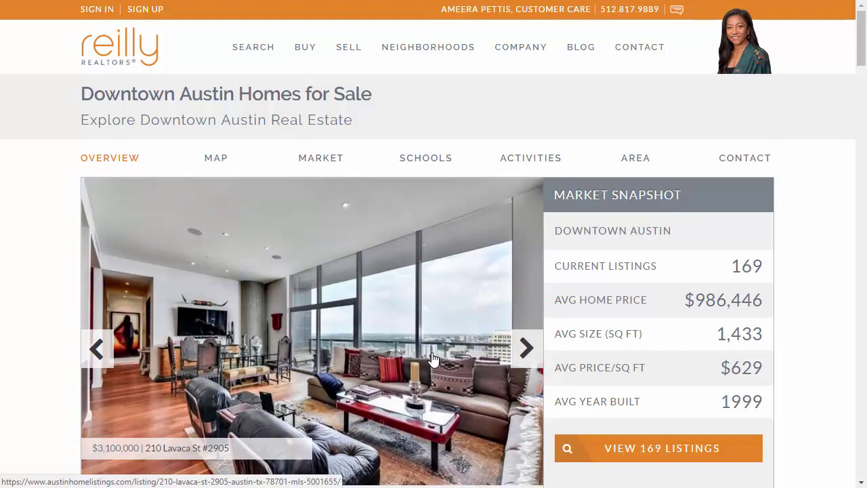
scroll(432, 357, down, 1)
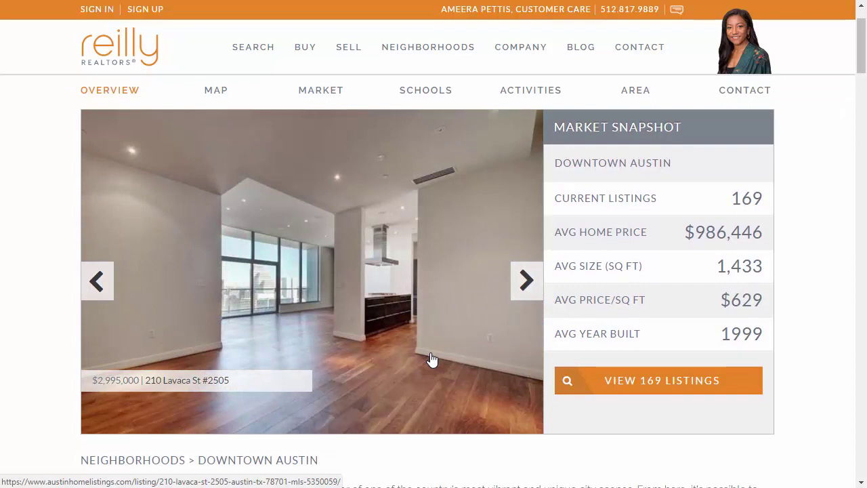
scroll(377, 305, up, 1)
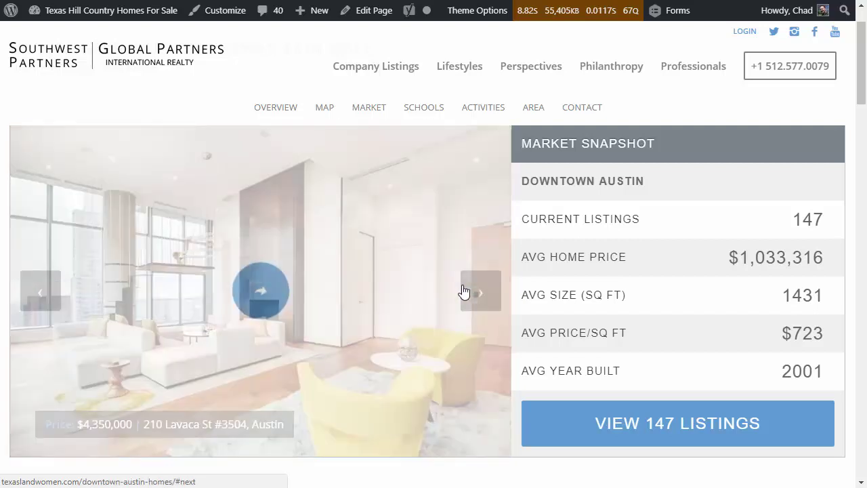
Review the listings map, current market table and newest listings on the Southwest Partners Downtown Austin page
scroll(470, 294, down, 1)
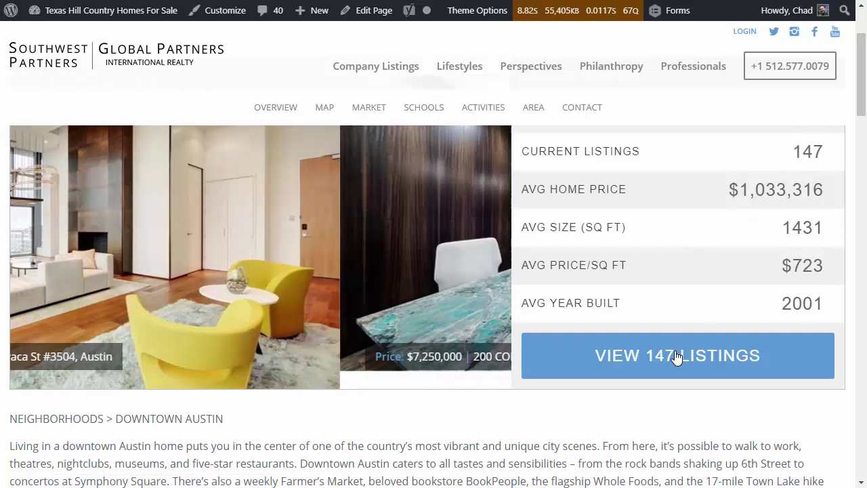
scroll(467, 384, down, 5)
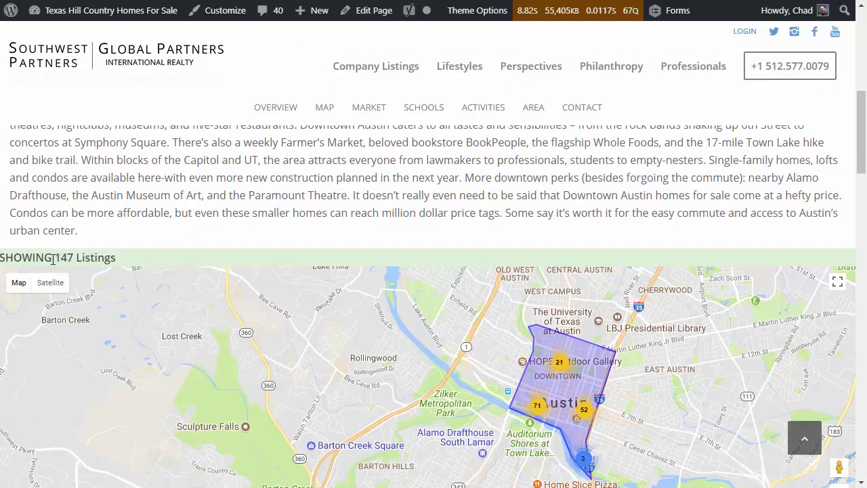
scroll(417, 327, down, 2)
scroll(417, 327, down, 4)
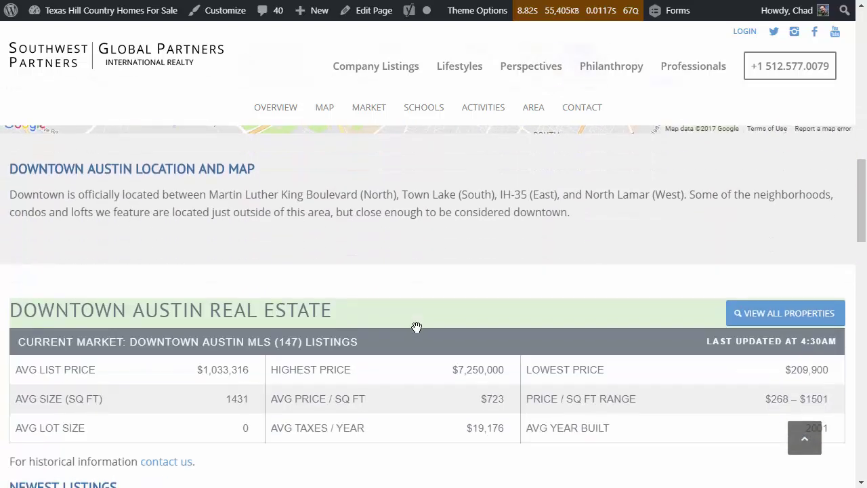
scroll(416, 327, down, 1)
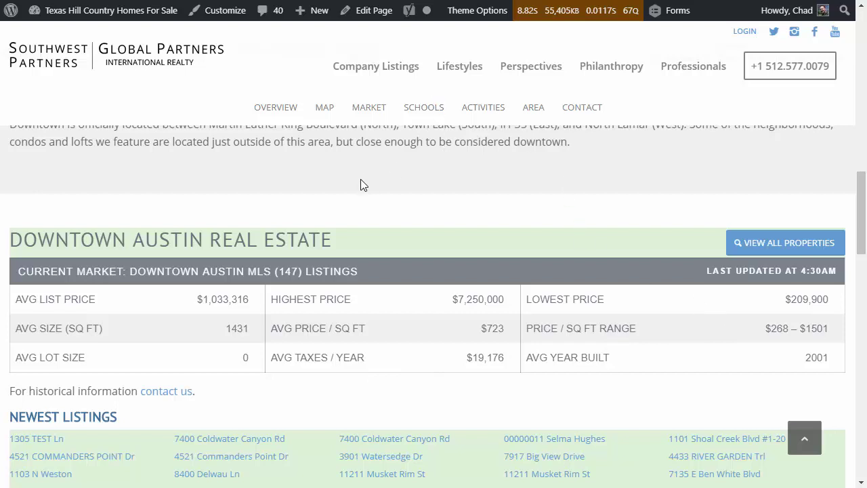
scroll(338, 177, down, 1)
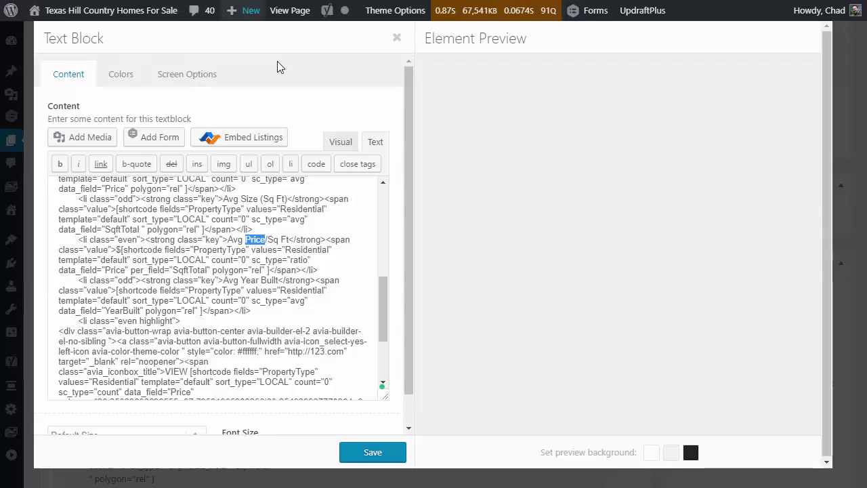
Close the Text Block editor without saving and check the live Downtown Austin page against its layout in the page editor
click(396, 38)
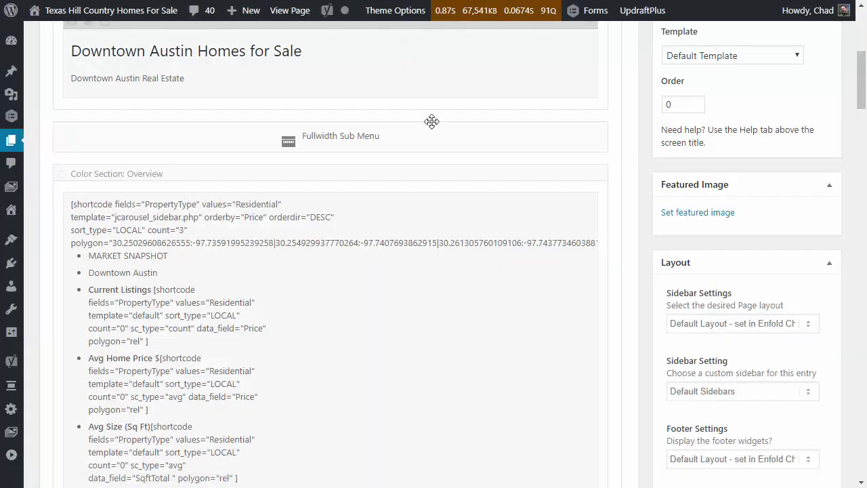
scroll(430, 122, up, 5)
scroll(430, 121, down, 1)
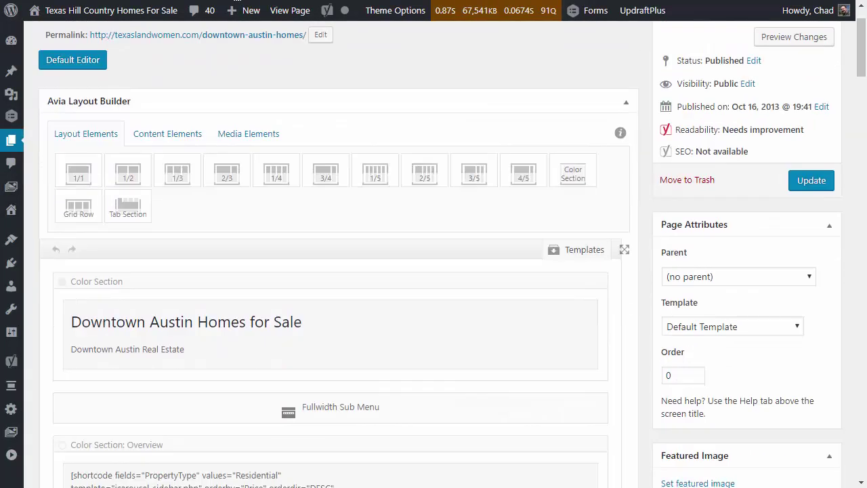
click(185, 0)
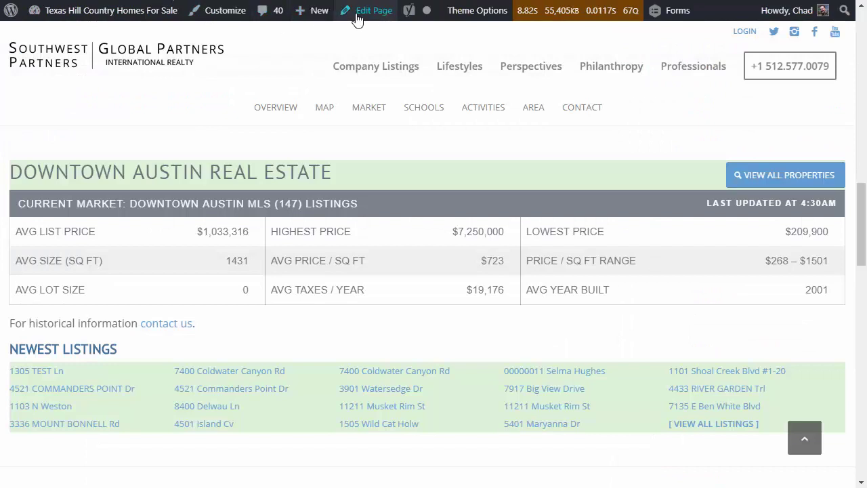
click(173, 1)
Examine the shortcodes in the page layout's Overview section and in the section that outputs the listings map
scroll(242, 180, down, 5)
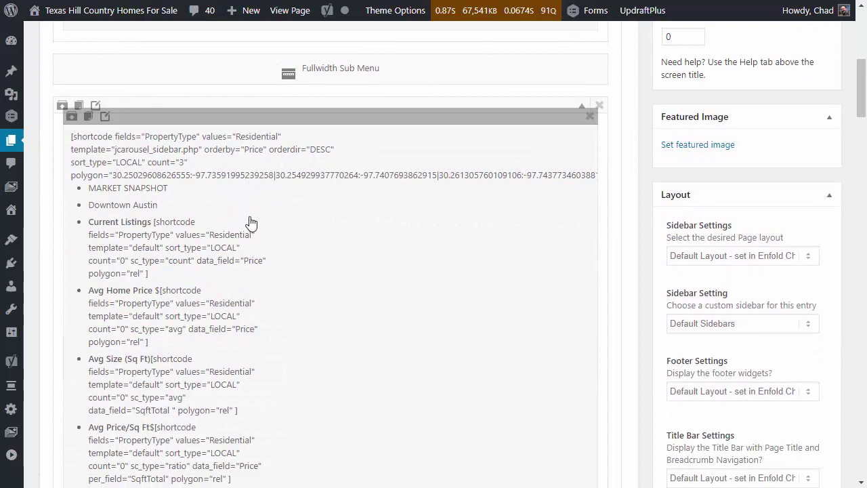
scroll(282, 240, down, 4)
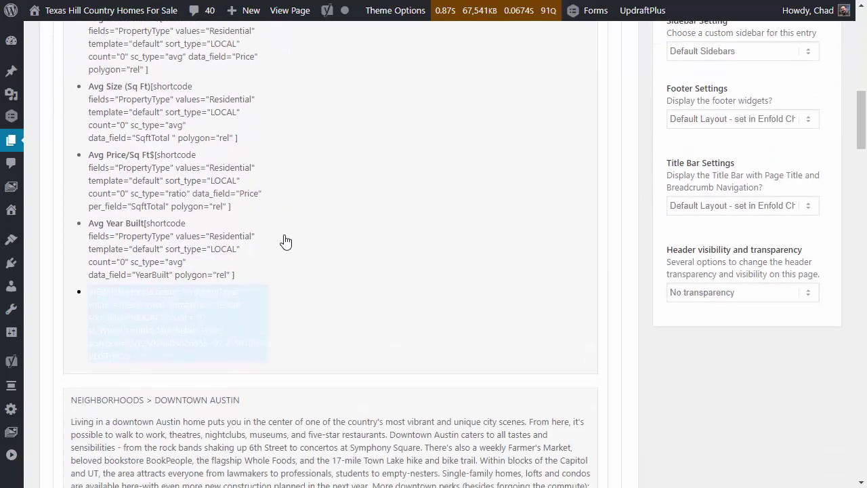
scroll(285, 241, down, 3)
scroll(304, 241, down, 3)
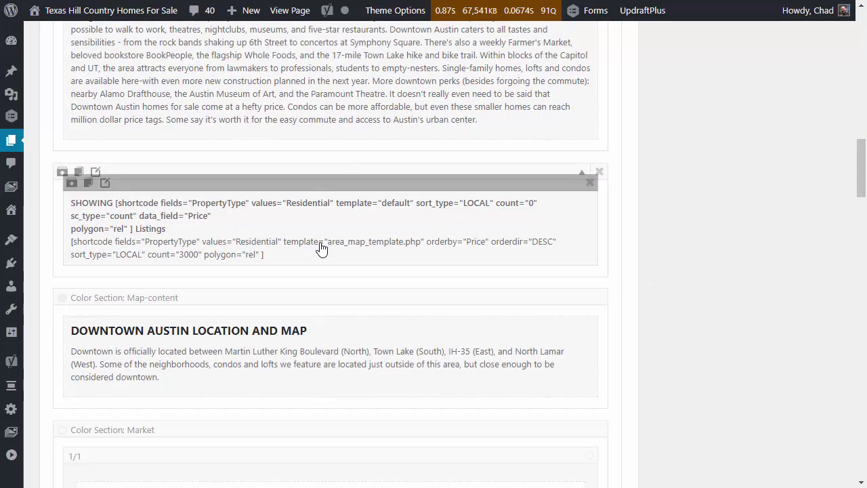
scroll(321, 249, up, 10)
scroll(324, 250, up, 1)
scroll(325, 248, down, 1)
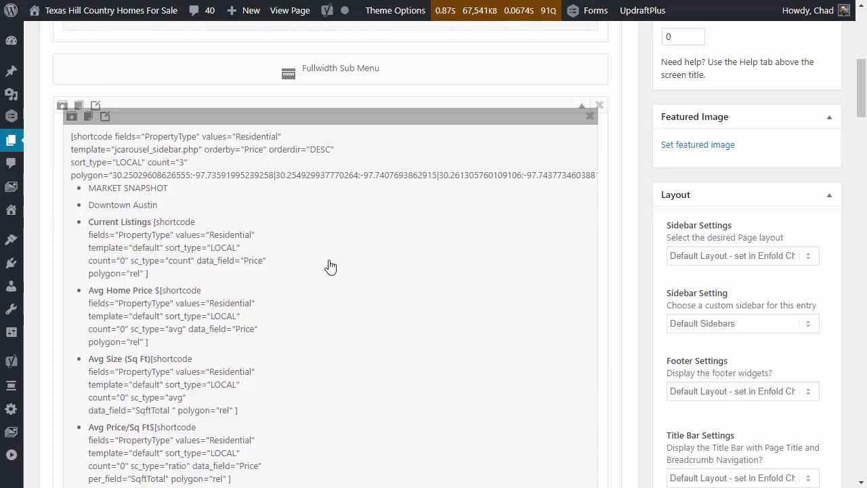
Review the Avia layout from the page heading through the carousel and market snapshot shortcodes in the Overview section
scroll(332, 266, up, 5)
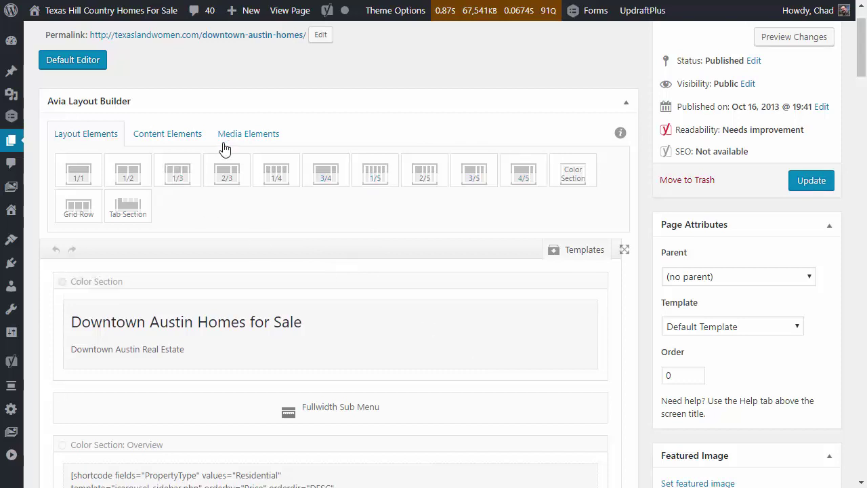
scroll(566, 354, down, 3)
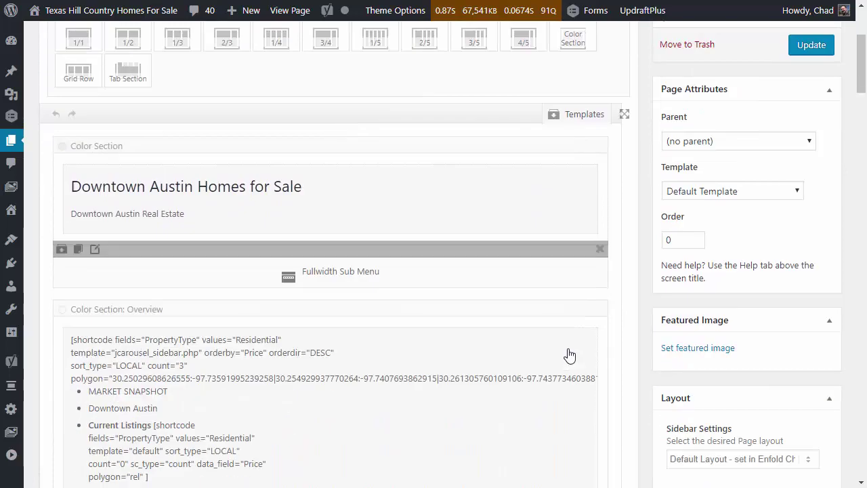
scroll(572, 367, down, 2)
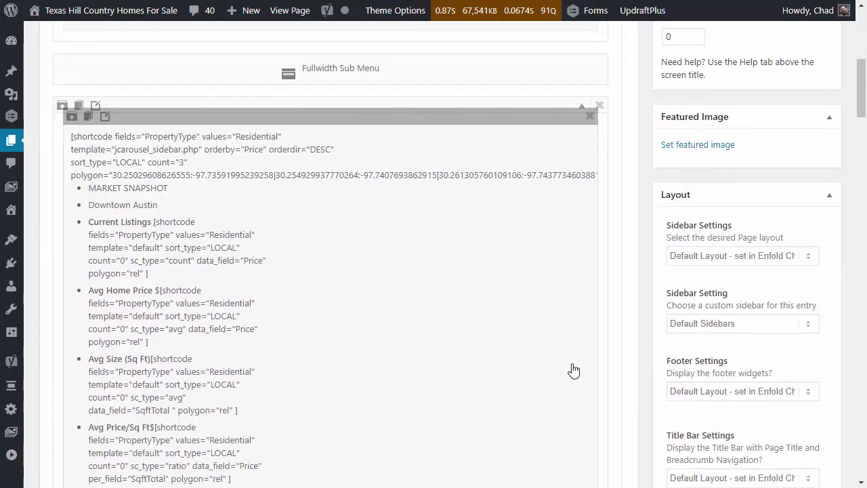
scroll(567, 372, down, 1)
scroll(566, 372, down, 2)
scroll(560, 362, up, 5)
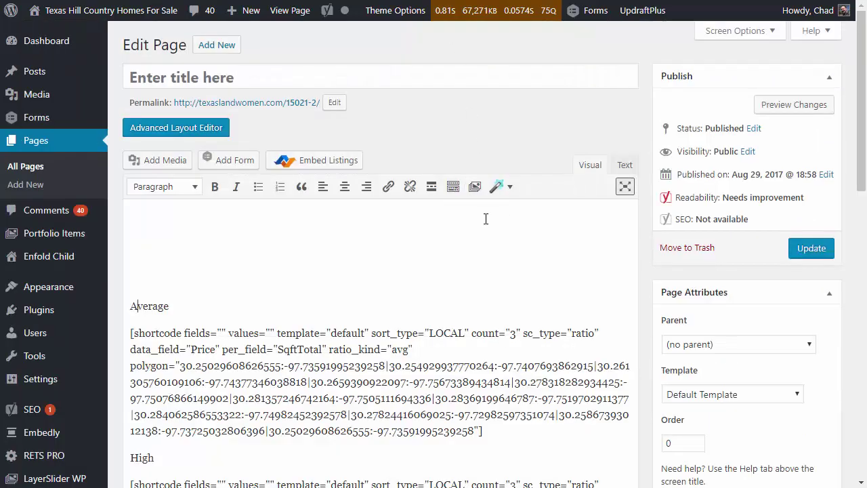
Open the untitled shortcode test page and read its average, high and low price per square foot ratio shortcodes
scroll(482, 214, down, 3)
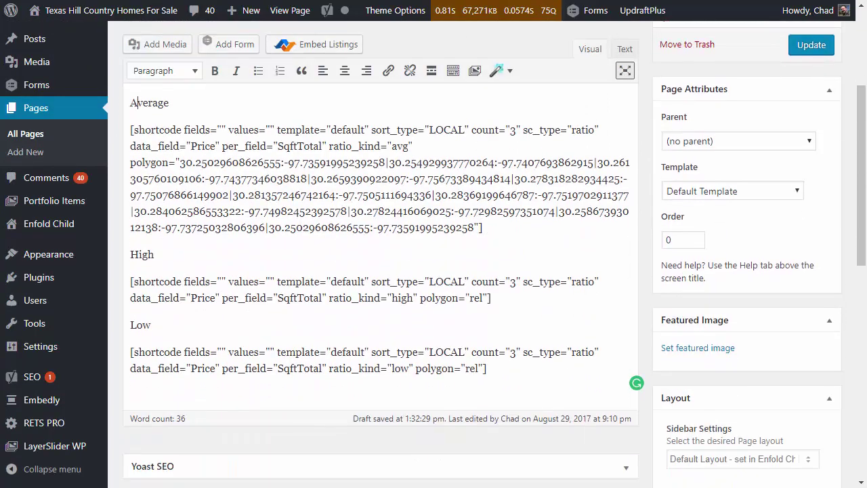
scroll(457, 300, down, 1)
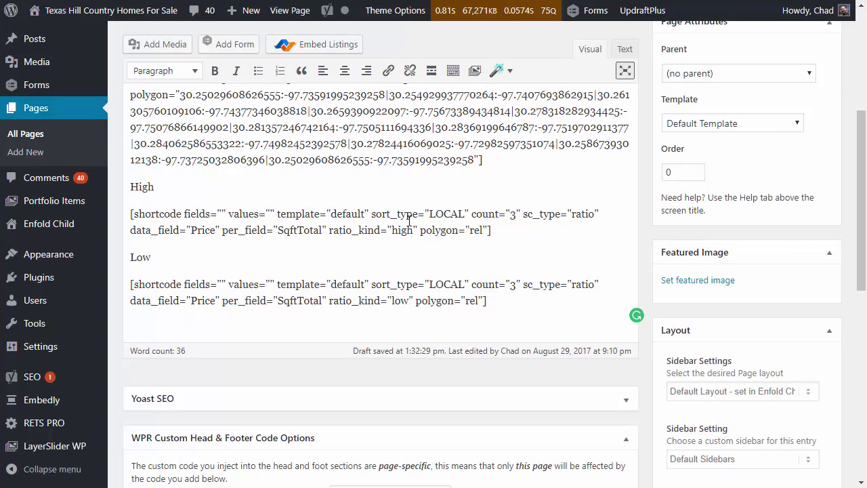
scroll(335, 203, up, 2)
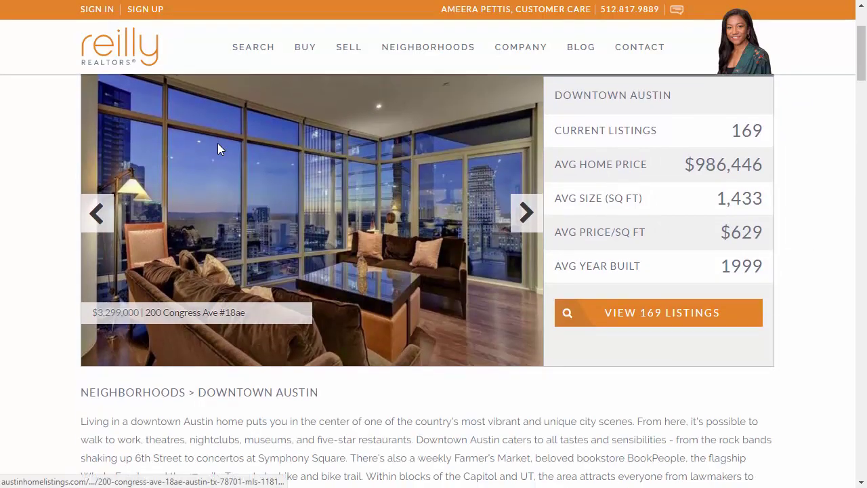
Return to the Reilly Realtors page and locate the Price / Sq Ft Range entry in the current market table
scroll(218, 143, down, 15)
scroll(223, 143, down, 2)
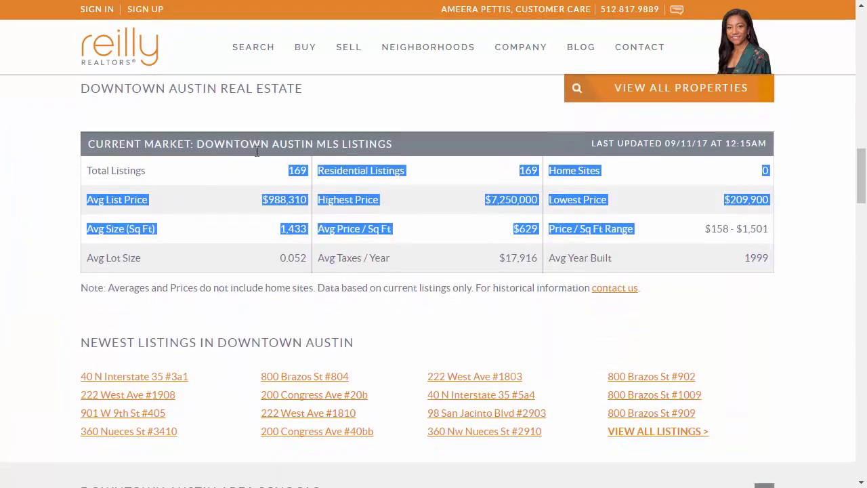
click(677, 227)
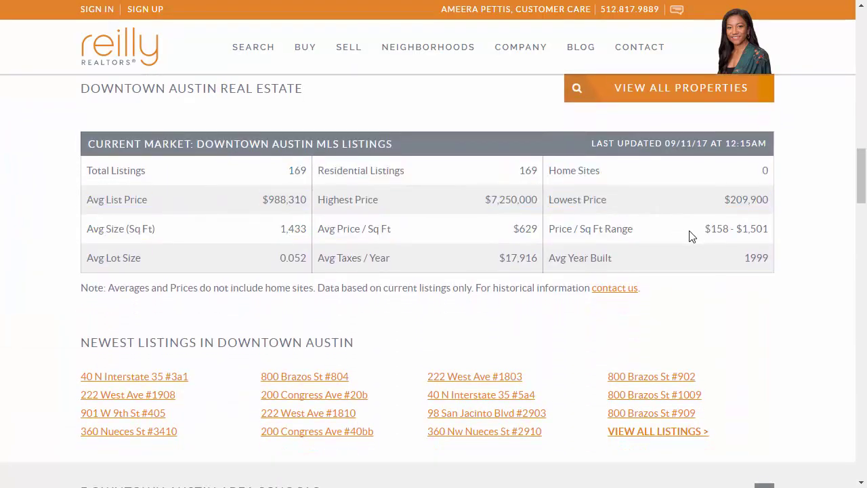
Examine the Price / Sq Ft Range and Avg Size (Sq Ft) entries in Reilly Realtors' current market table
drag(729, 231, 703, 231)
drag(741, 228, 775, 233)
click(766, 231)
drag(95, 229, 311, 235)
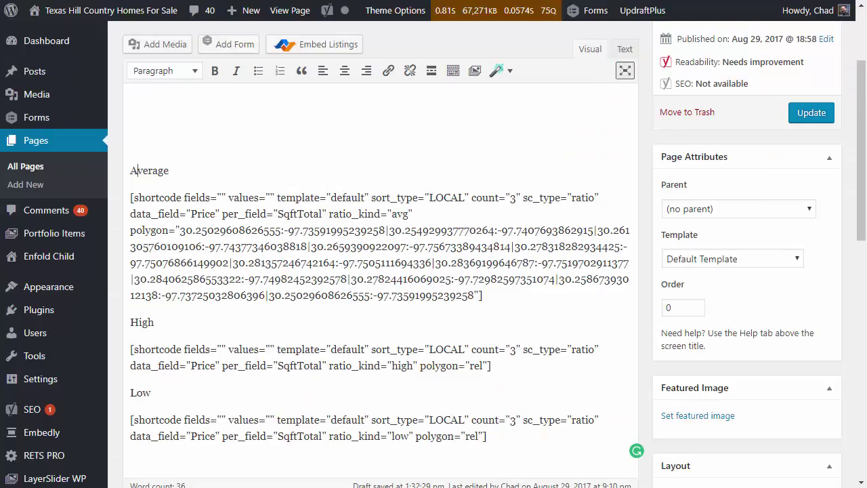
Return to the shortcode test page and examine the polygon coordinates inside the Average ratio shortcode
scroll(376, 246, down, 2)
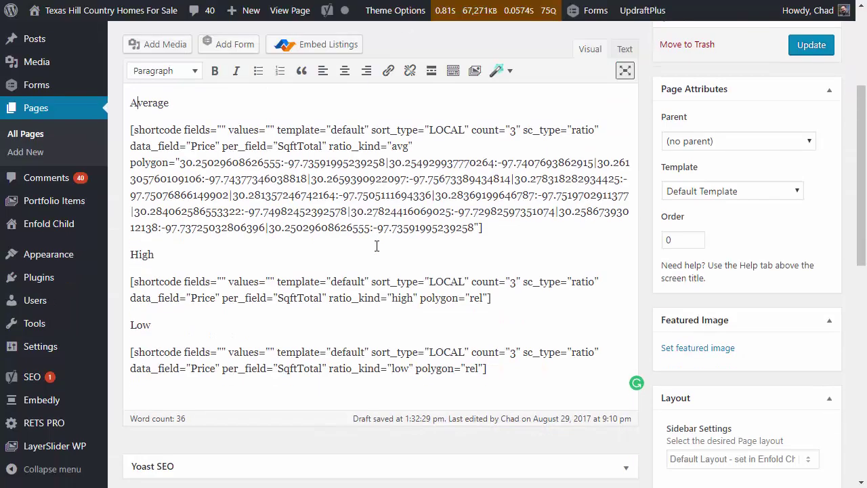
scroll(449, 237, up, 2)
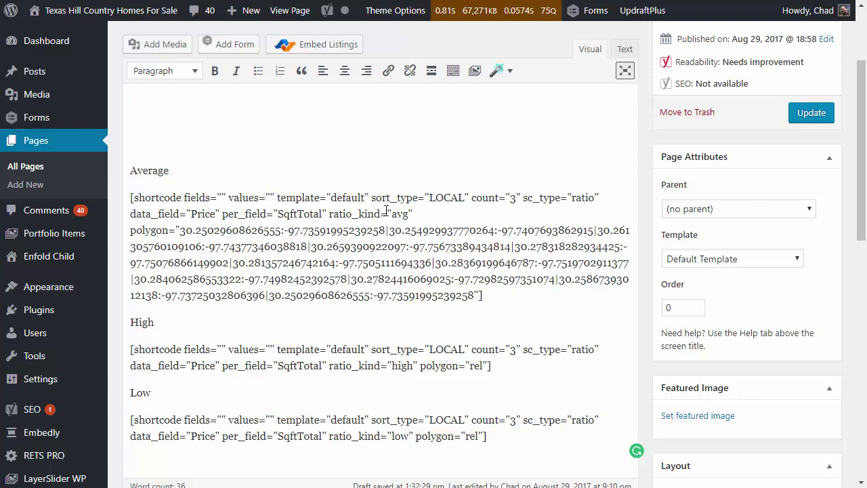
drag(474, 295, 179, 230)
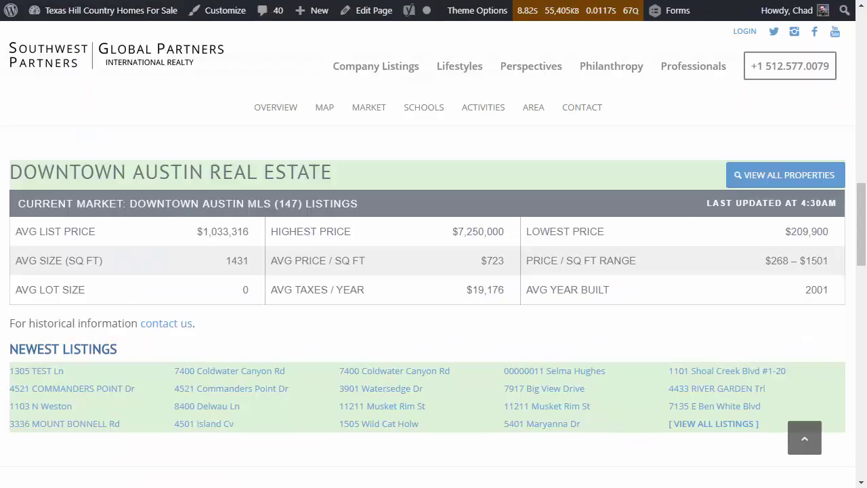
View the published Downtown Austin page's polygon map and the Price / Sq Ft Range label in its current market table
scroll(366, 215, up, 6)
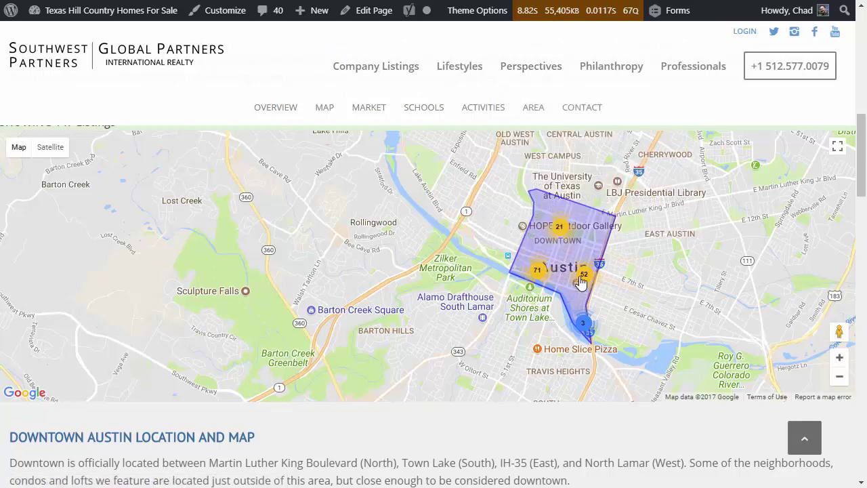
scroll(637, 300, down, 6)
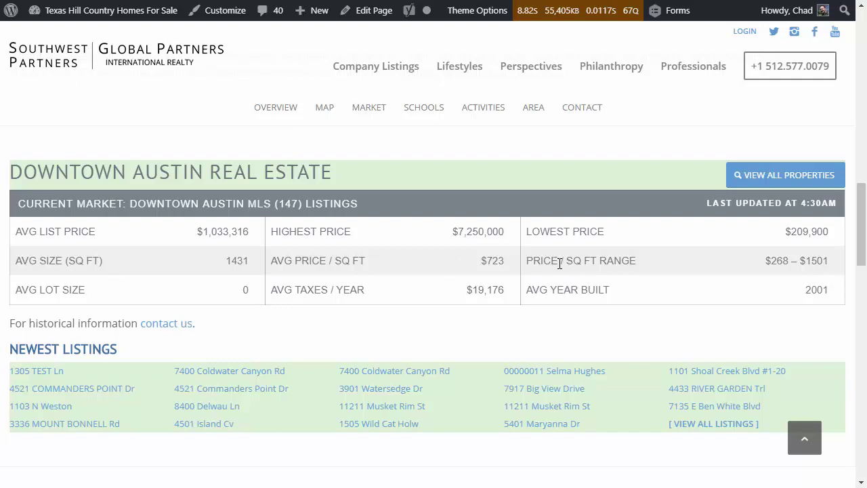
drag(528, 260, 649, 267)
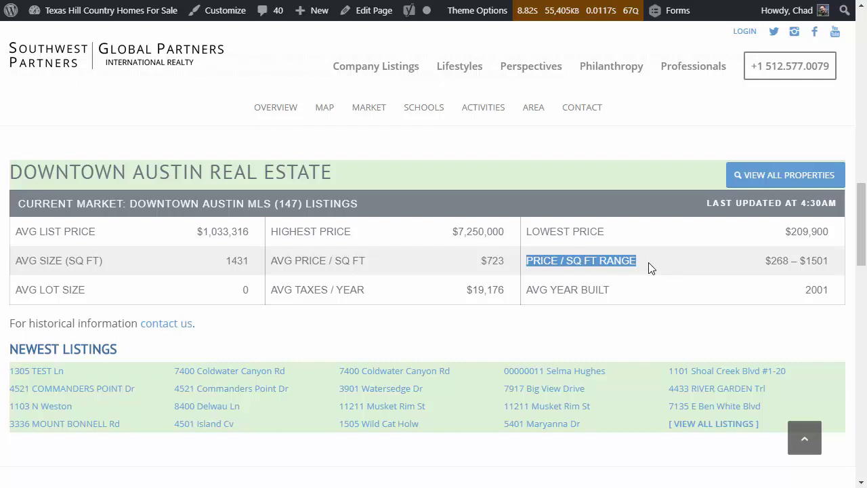
click(565, 264)
drag(566, 263, 524, 262)
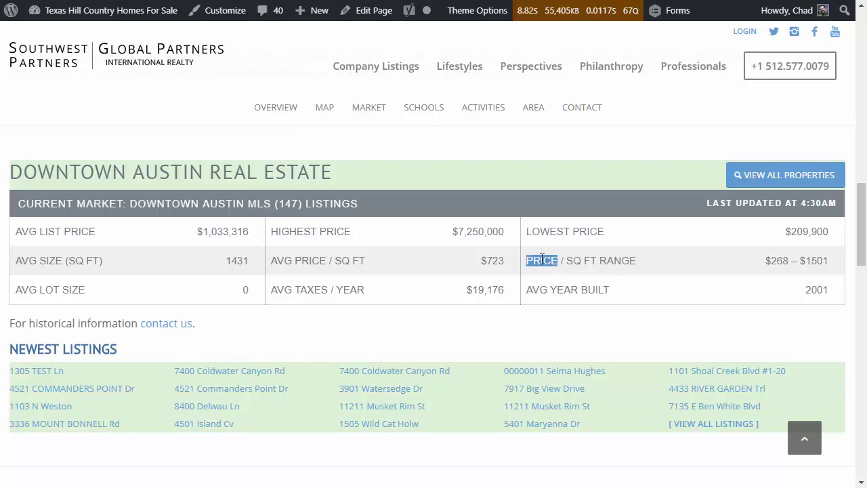
click(547, 260)
drag(567, 261, 590, 260)
click(597, 260)
On the shortcode test page, compare the Average shortcode's polygon coordinates with the polygon="rel" value in the High shortcode
key(ctrl+Tab)
click(366, 127)
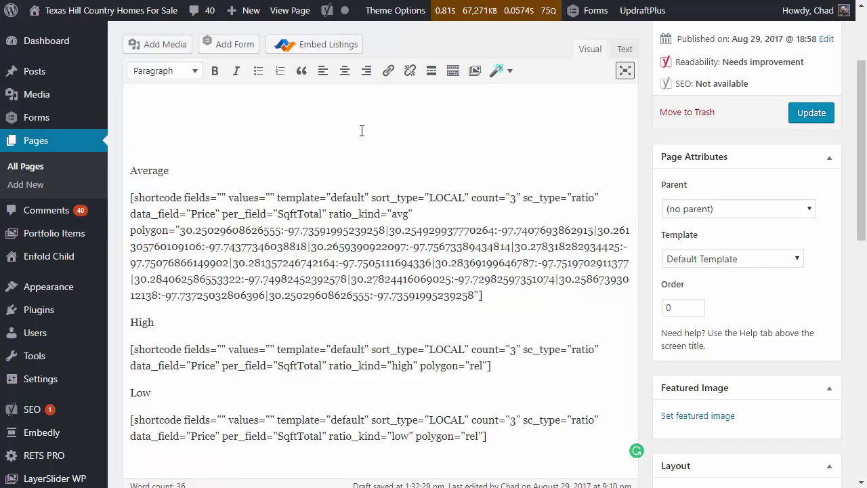
scroll(361, 130, down, 1)
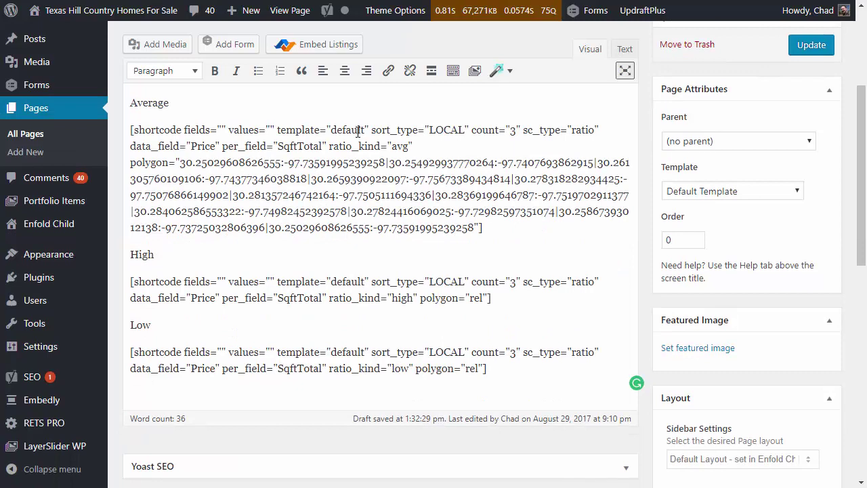
scroll(358, 131, up, 1)
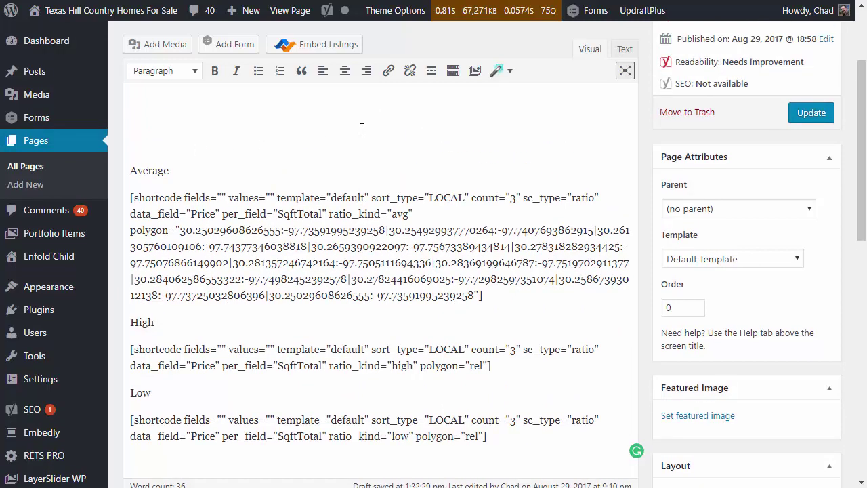
scroll(365, 136, down, 1)
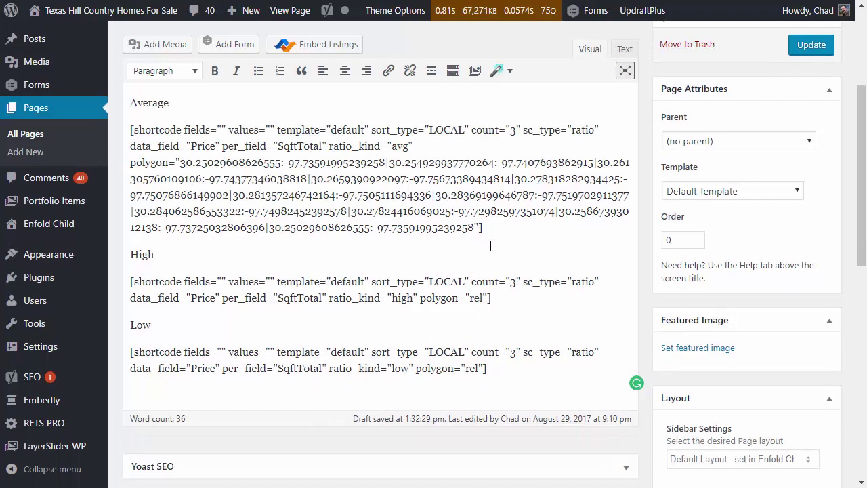
drag(474, 228, 180, 163)
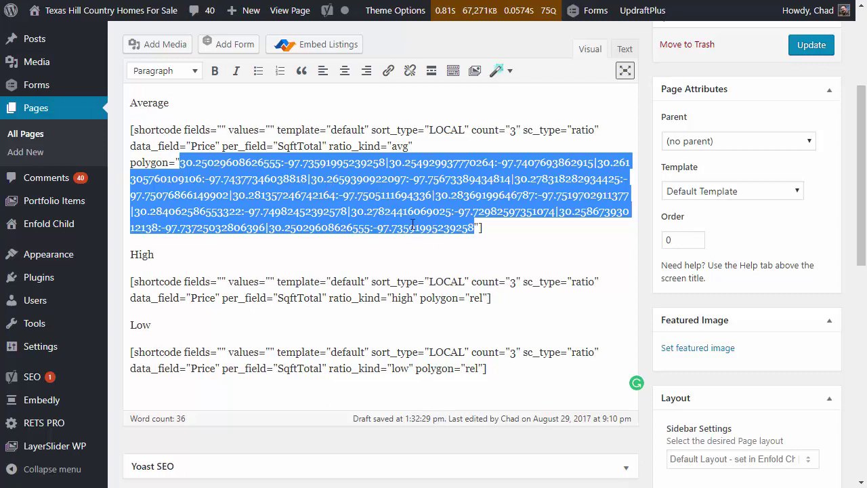
drag(484, 298, 469, 298)
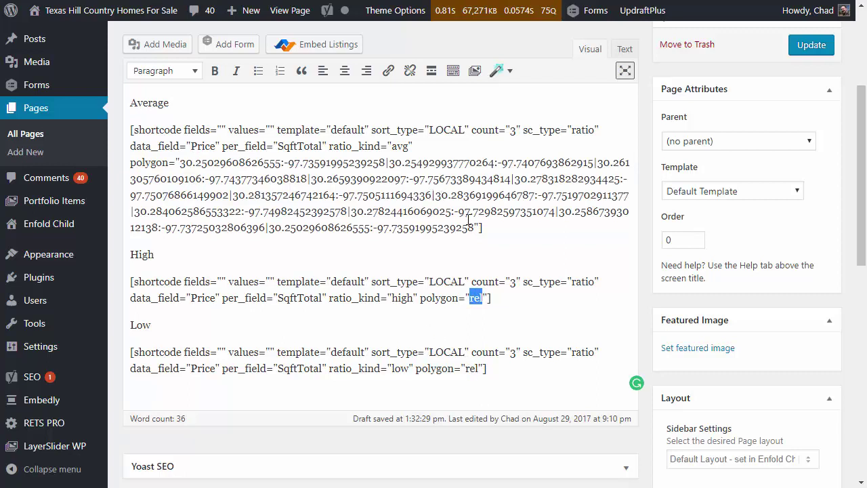
drag(475, 227, 180, 163)
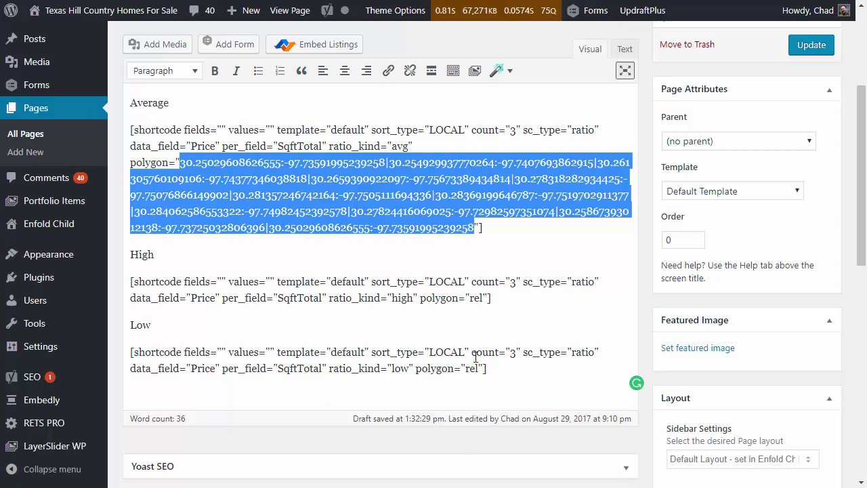
Look through the whole test page editor and highlight the rel polygon value in the High shortcode
scroll(476, 353, down, 10)
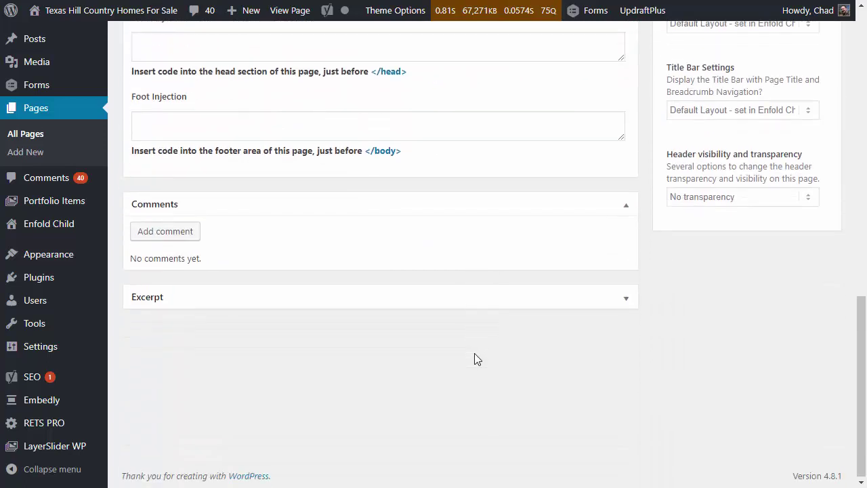
scroll(476, 359, up, 8)
scroll(476, 353, up, 4)
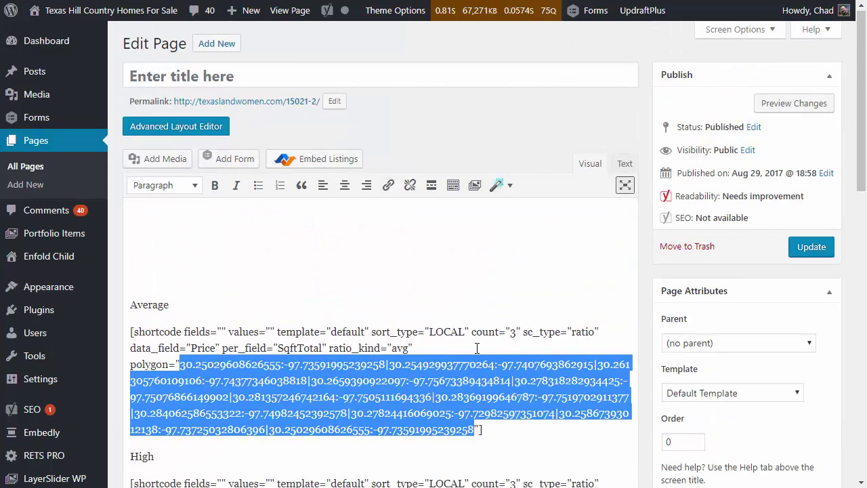
scroll(479, 345, down, 2)
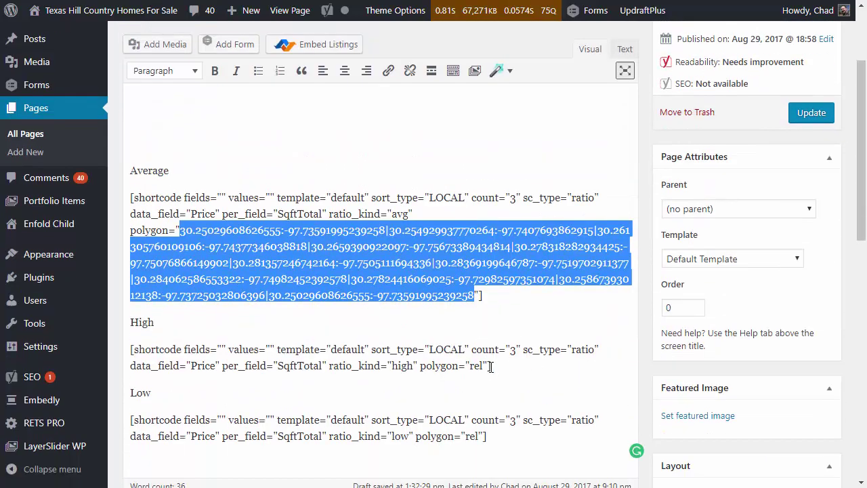
drag(482, 366, 474, 369)
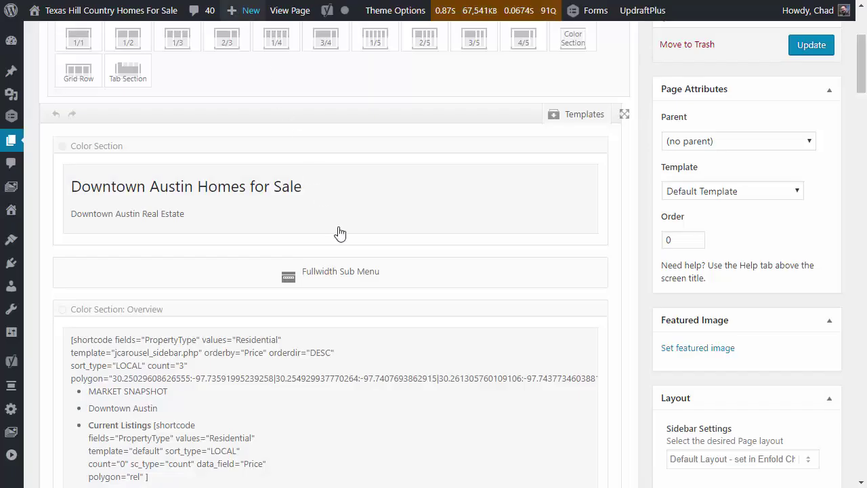
Switch to the Downtown Austin page layout and examine the polygon values in the Overview section's carousel and market snapshot shortcodes
scroll(340, 233, down, 3)
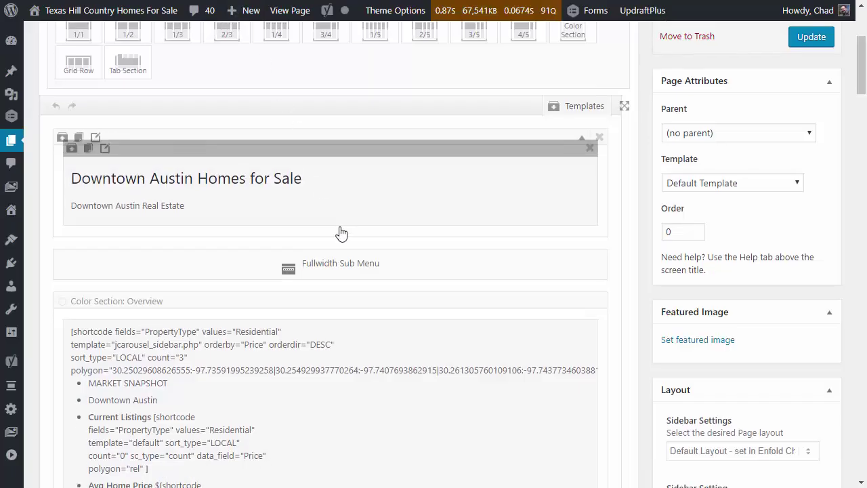
scroll(340, 232, down, 1)
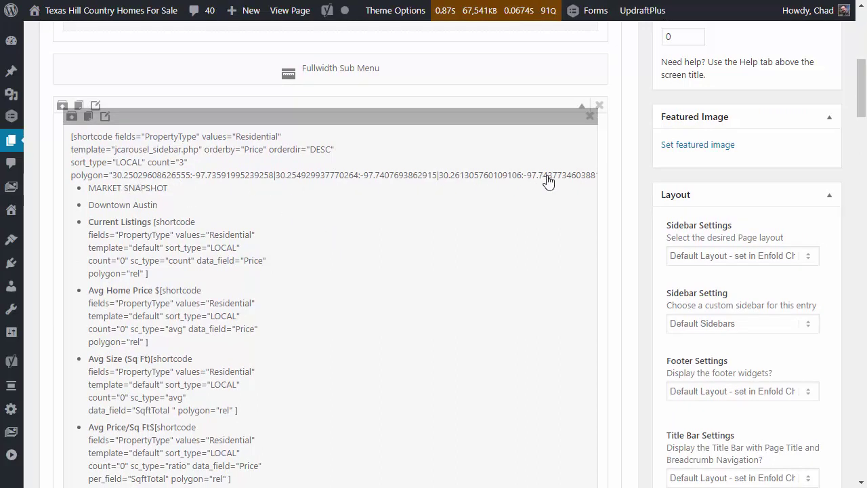
scroll(432, 232, down, 1)
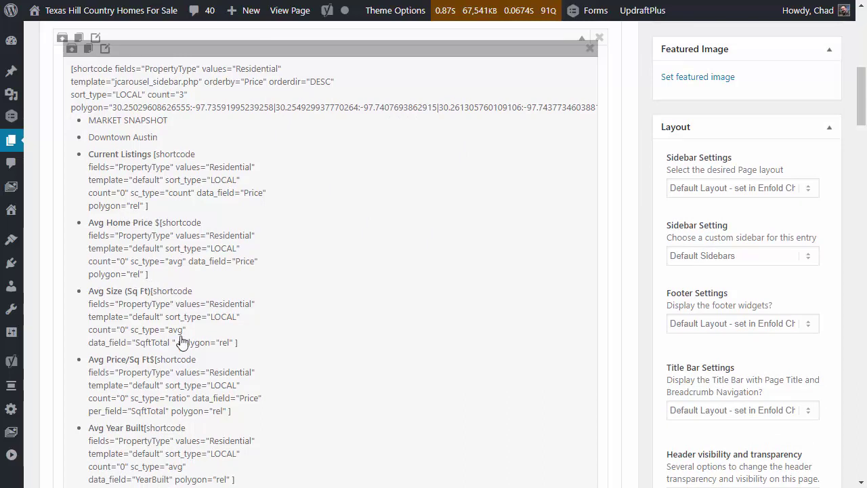
scroll(269, 327, down, 2)
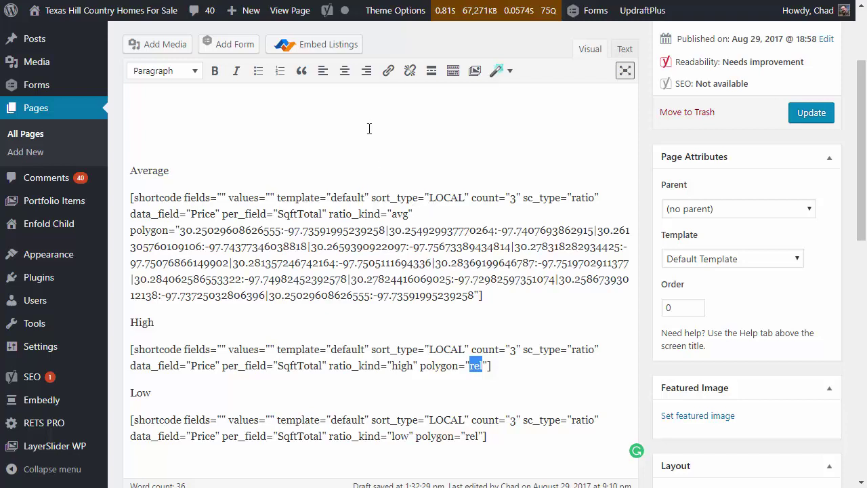
Return to the shortcode test page and preview its output
click(323, 332)
scroll(697, 129, up, 2)
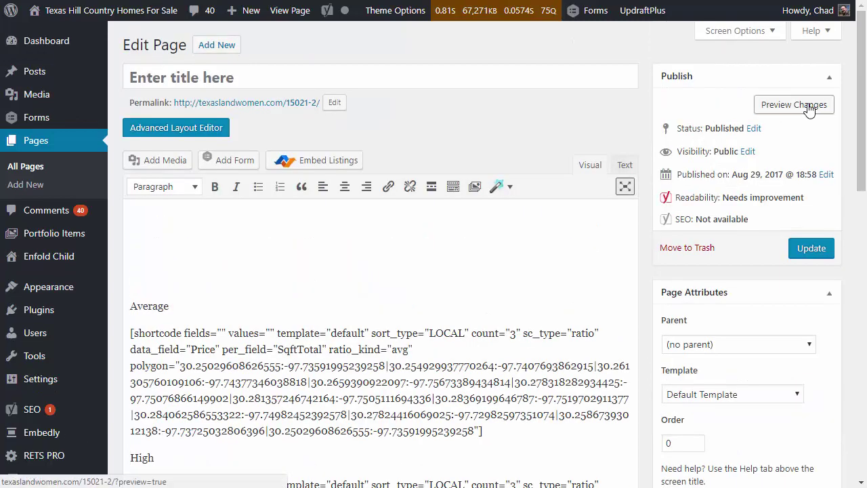
click(808, 107)
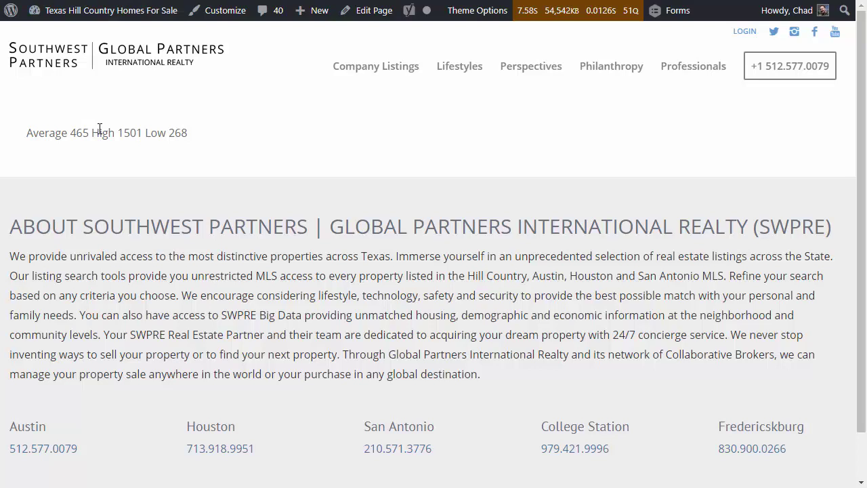
Compare the previewed average, high and low ratios with the Price / Sq Ft Range on the Reilly Realtors page
drag(93, 132, 40, 131)
drag(103, 133, 203, 139)
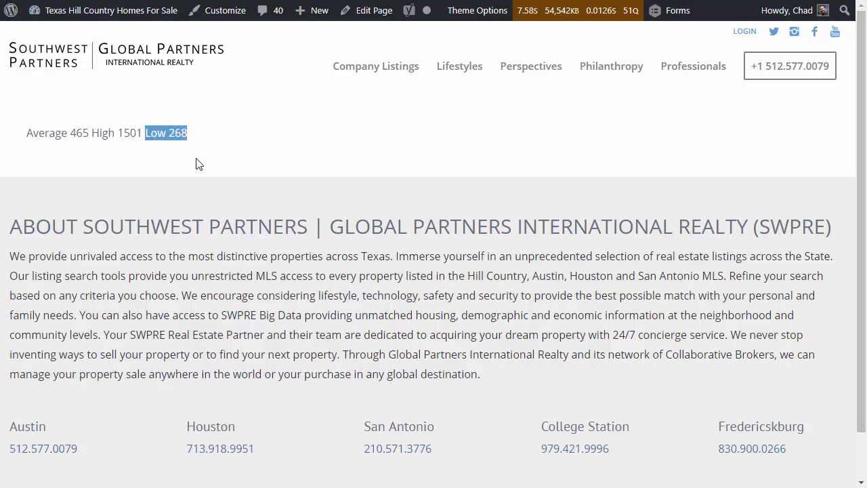
drag(143, 133, 98, 132)
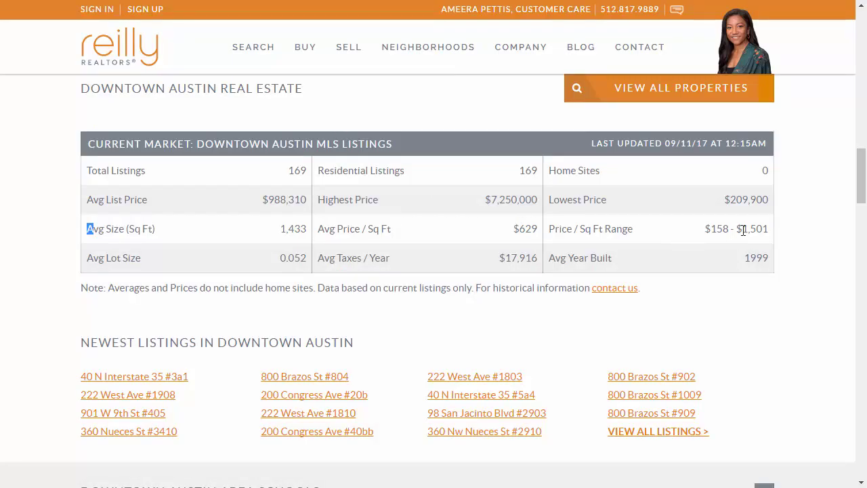
drag(737, 229, 767, 231)
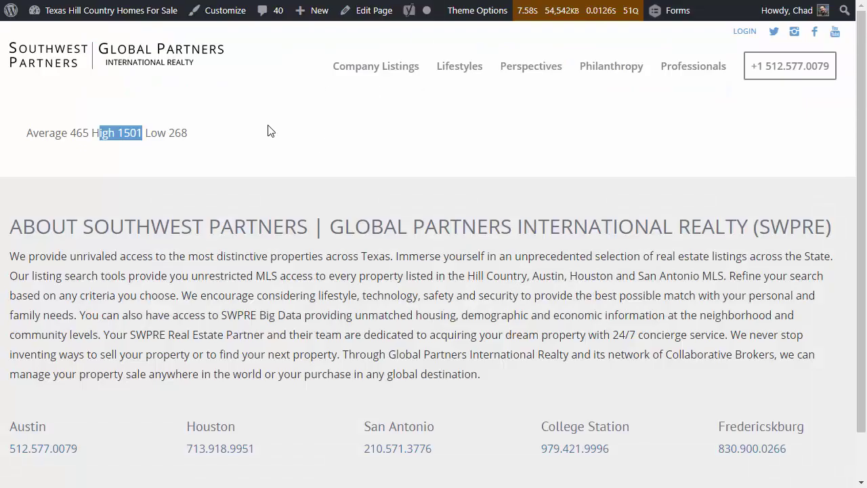
click(264, 131)
drag(143, 132, 96, 136)
click(258, 134)
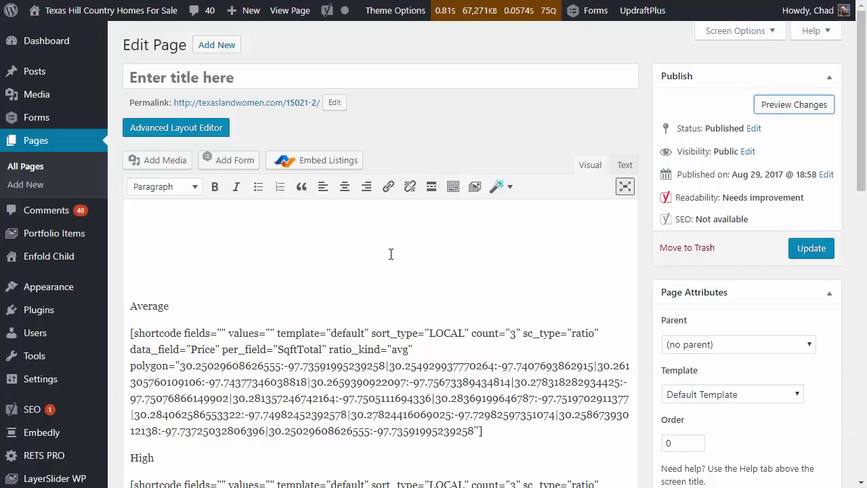
Open the embed listings shortcode generator at the blank line above Average, and inspect its mapping tool before hiding it again
click(373, 251)
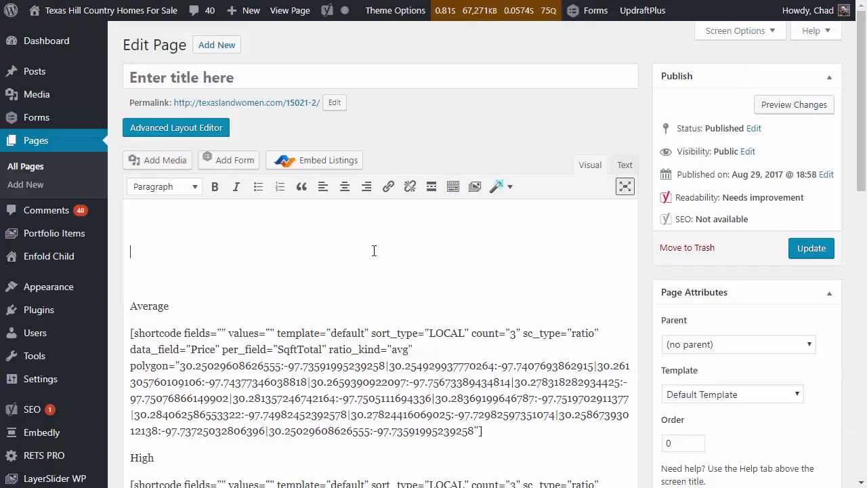
click(318, 164)
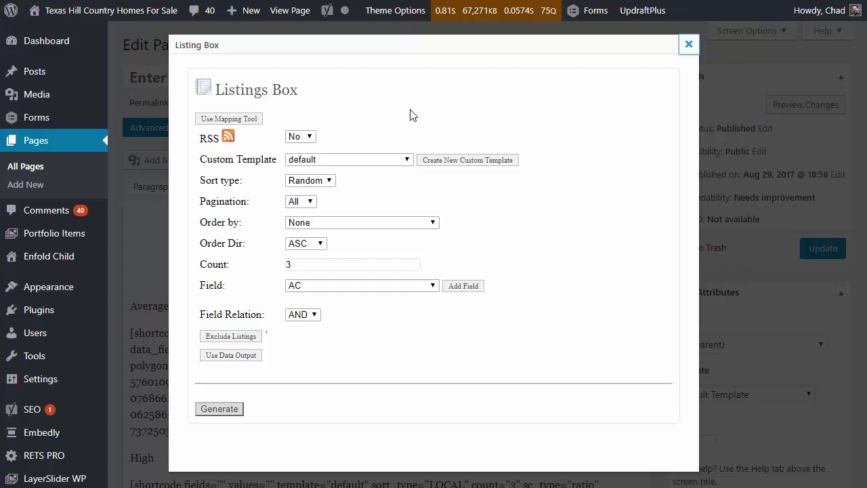
click(254, 123)
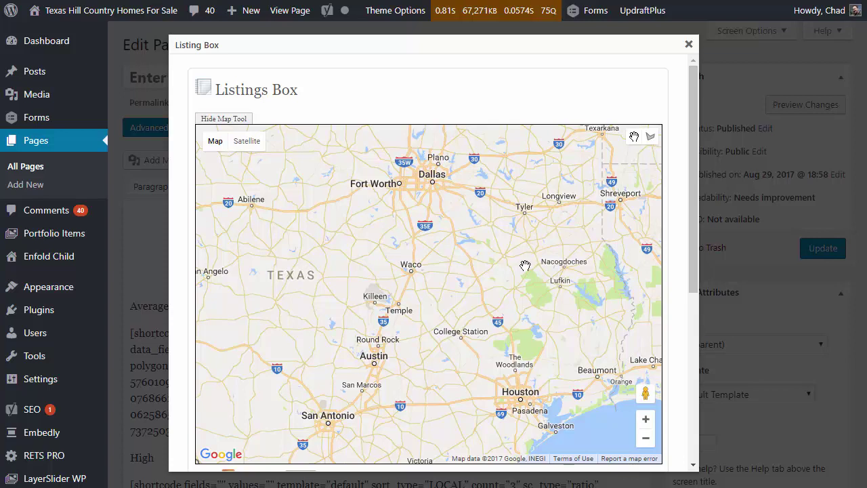
click(238, 119)
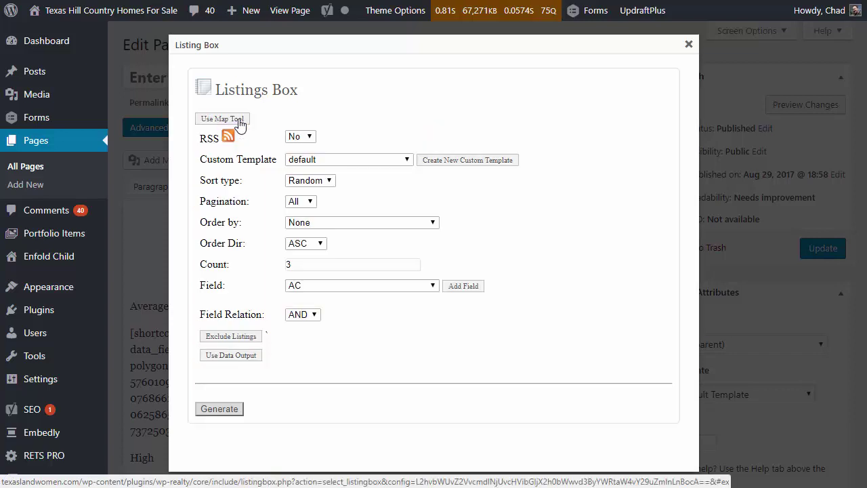
click(239, 119)
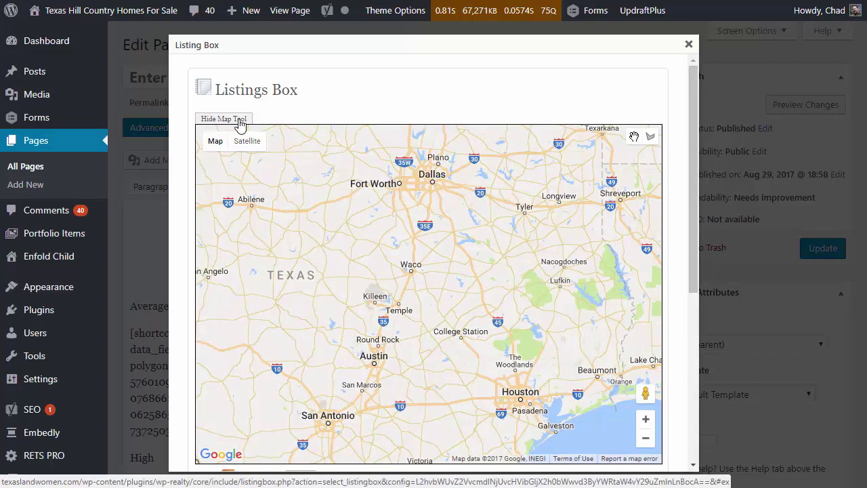
click(239, 119)
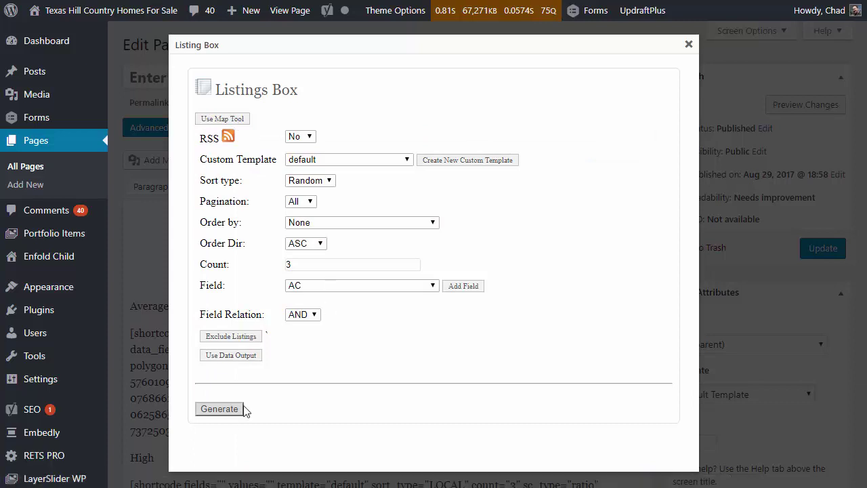
Show the mapping tool in the listings shortcode generator and look over its map
click(214, 116)
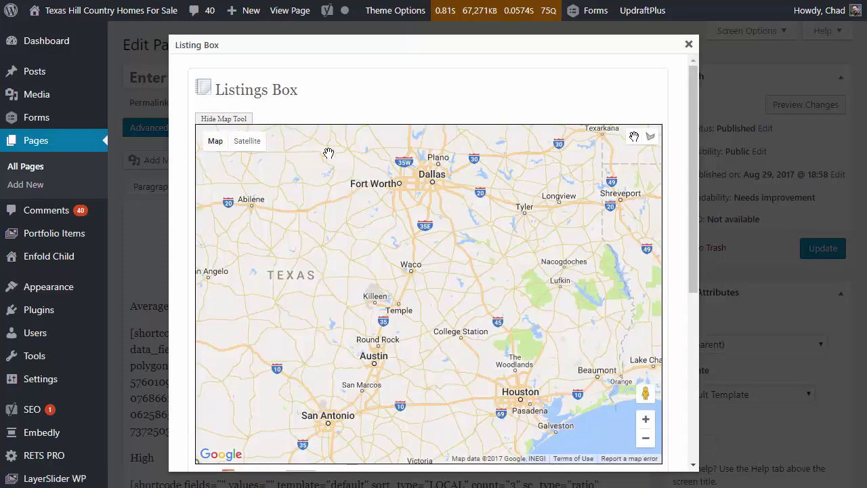
scroll(433, 240, down, 3)
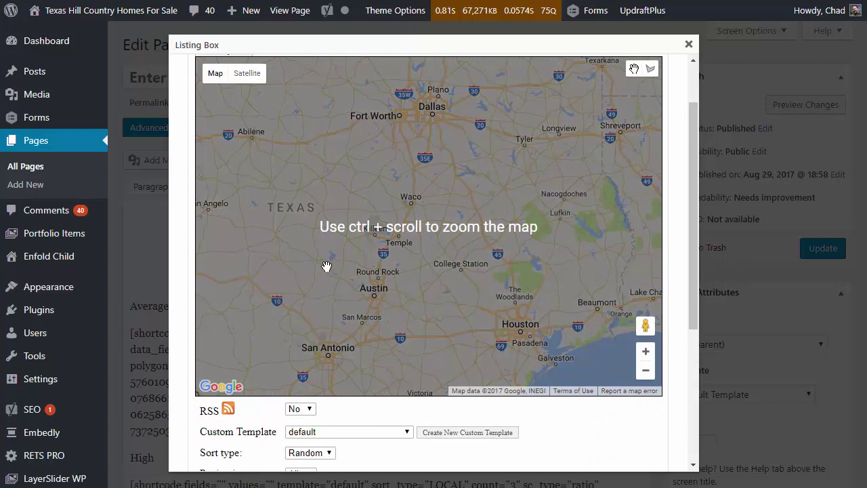
scroll(327, 267, up, 3)
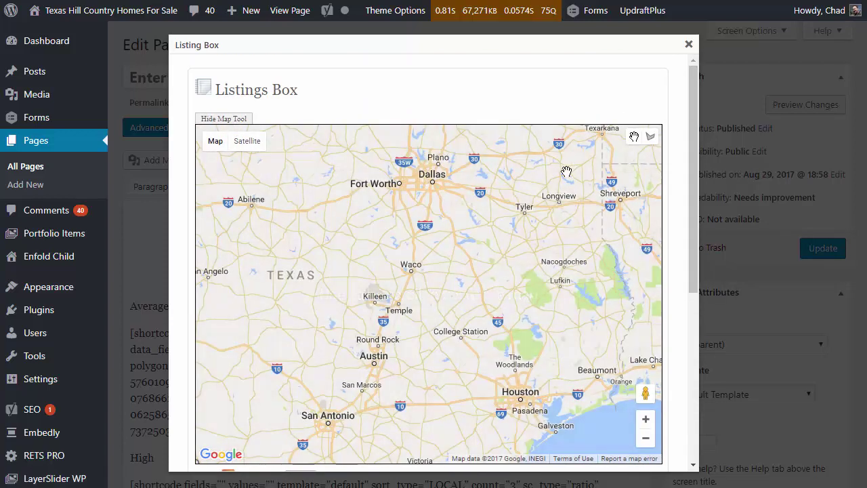
Draw a closed six-corner trial polygon around Hillsboro and Waco, south of Dallas, and clear it from the map
click(650, 138)
click(447, 209)
click(379, 205)
click(362, 286)
click(481, 315)
click(474, 224)
click(439, 246)
click(447, 211)
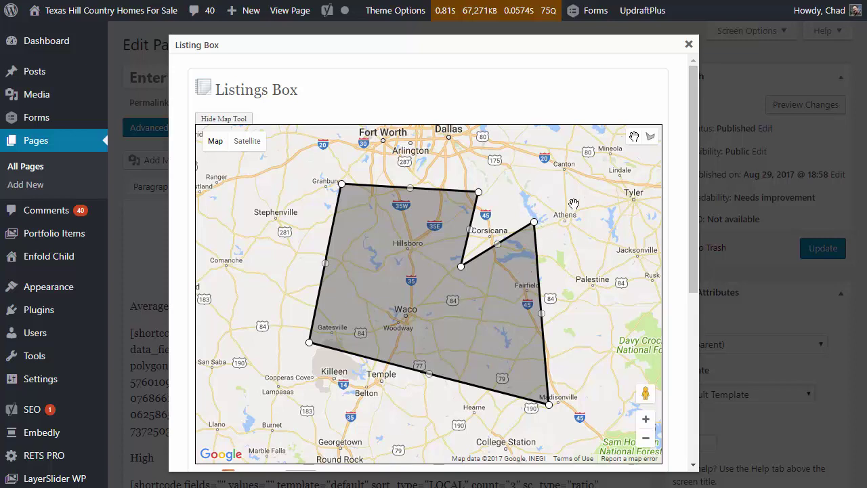
click(634, 136)
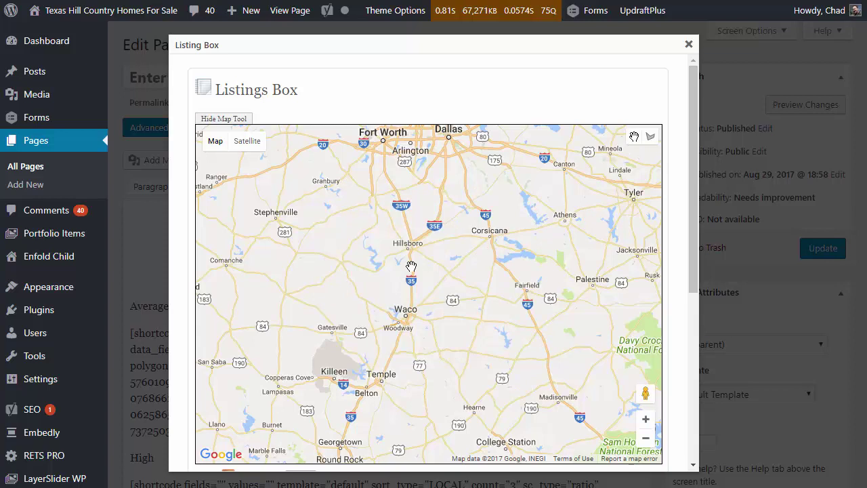
Draw a closed nine-corner polygon north of Waco, running around Ross, Rogers Hill, Gholson, Elm Mott and Leroy
scroll(406, 280, up, 2)
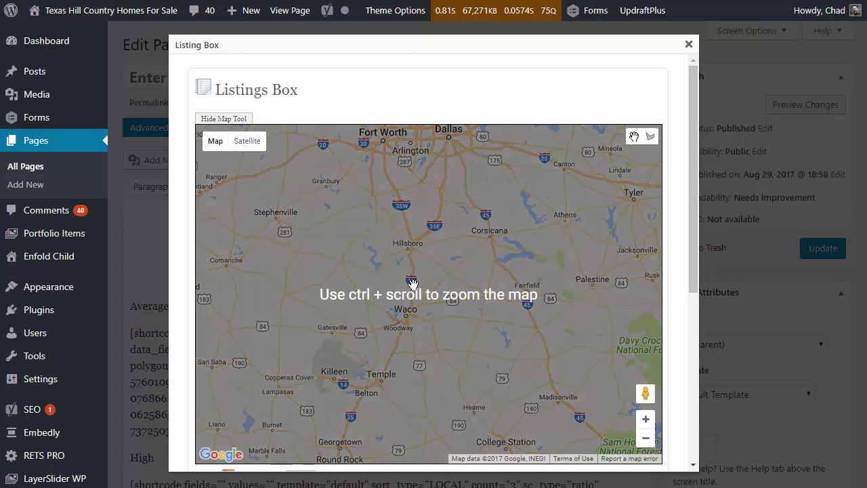
click(645, 420)
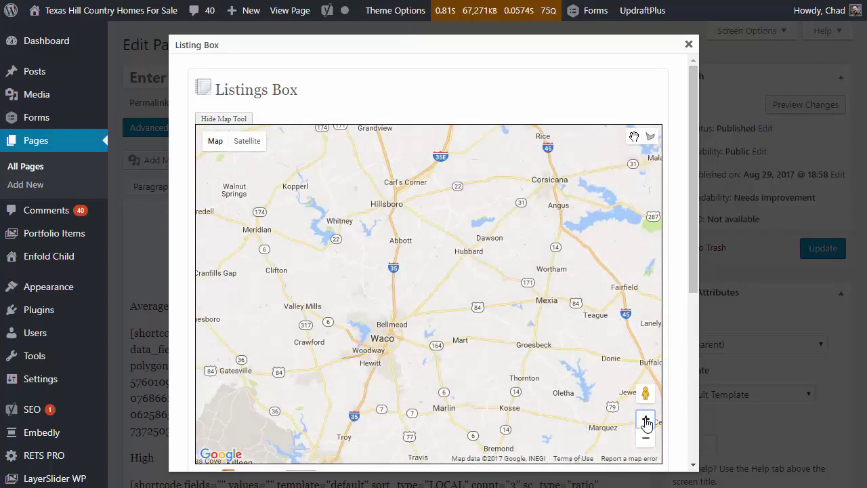
click(646, 420)
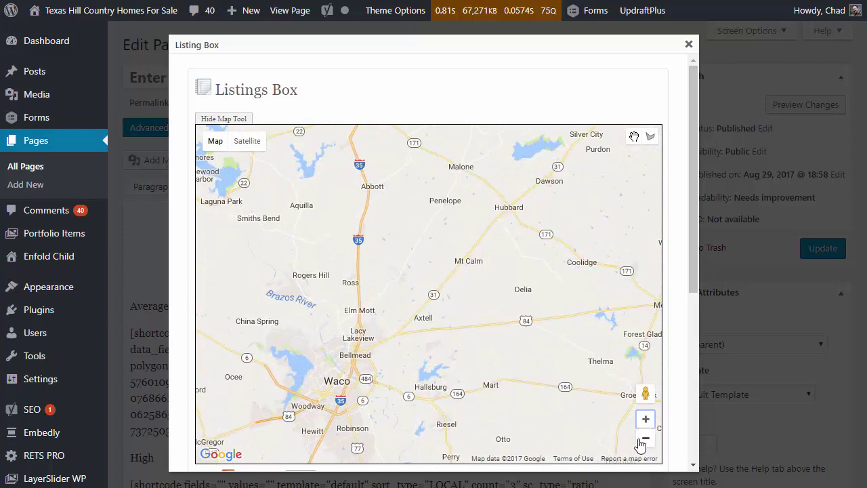
click(645, 418)
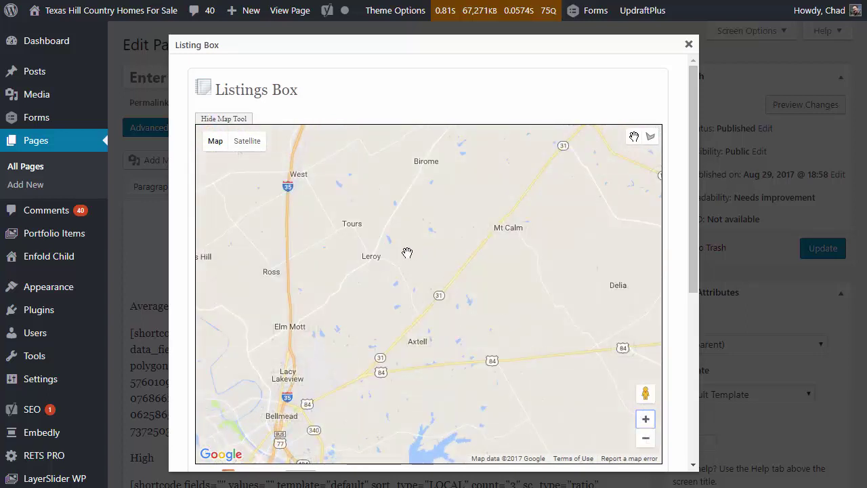
drag(378, 234, 453, 268)
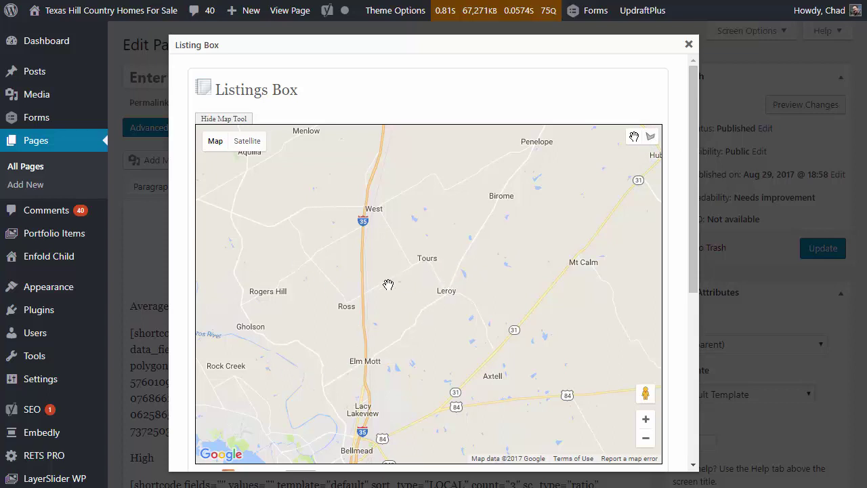
click(650, 137)
click(352, 292)
click(314, 254)
click(234, 301)
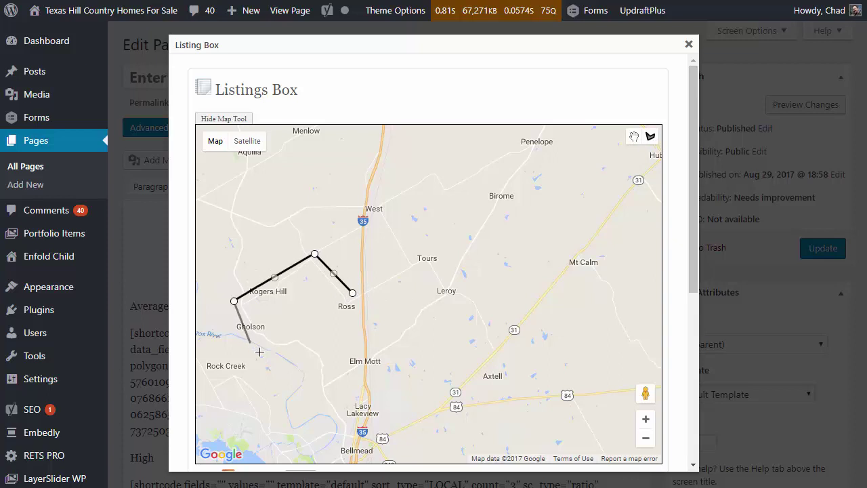
click(250, 347)
click(302, 355)
click(319, 389)
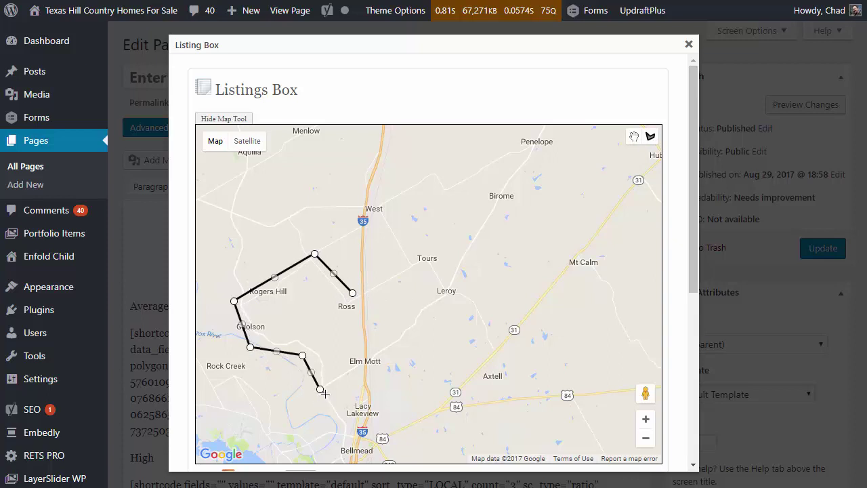
click(396, 354)
click(453, 294)
click(430, 253)
click(353, 291)
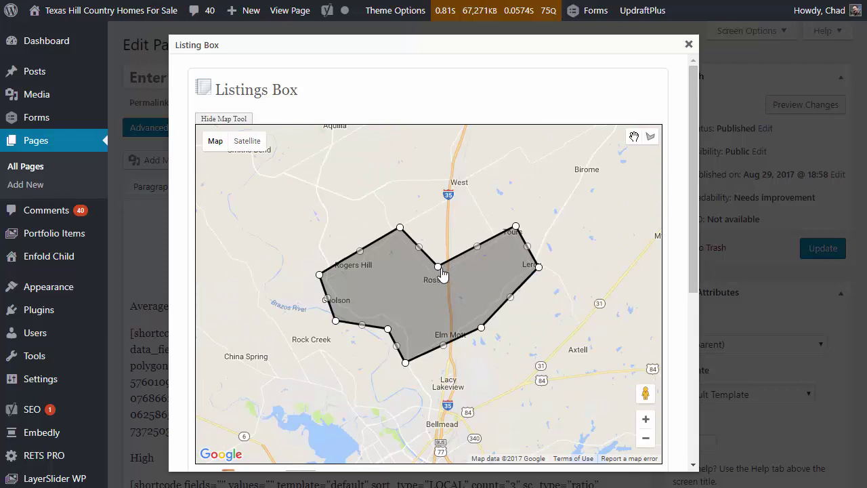
Reshape the polygon by moving its corners at Ross and Tours and bending the edge between Rogers Hill and Ross with extra points
mouse_move(438, 267)
mouse_down()
mouse_move(434, 280)
mouse_move(436, 273)
mouse_up()
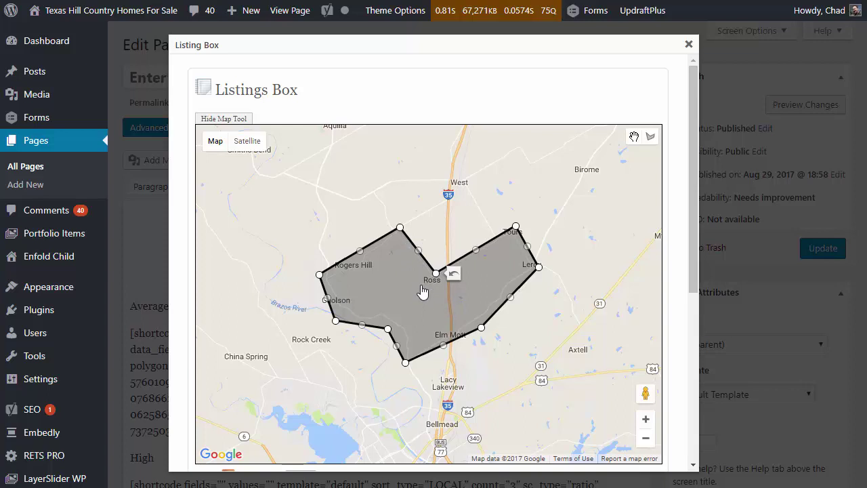
drag(419, 250, 434, 237)
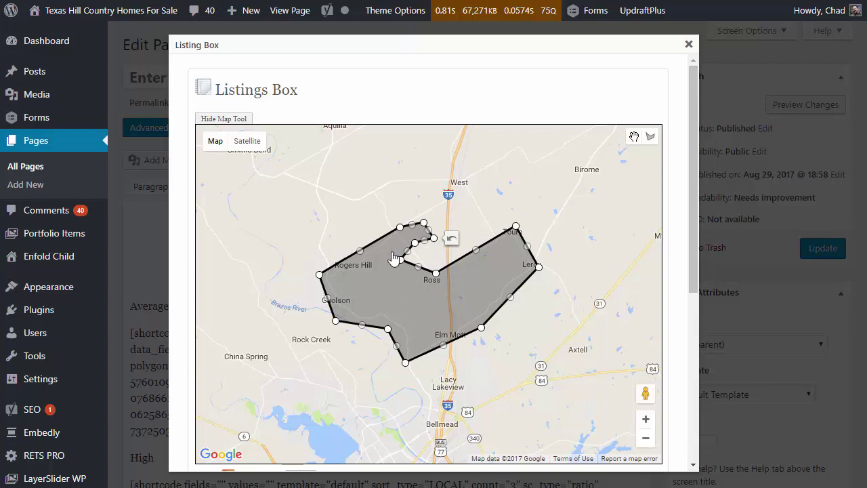
click(451, 241)
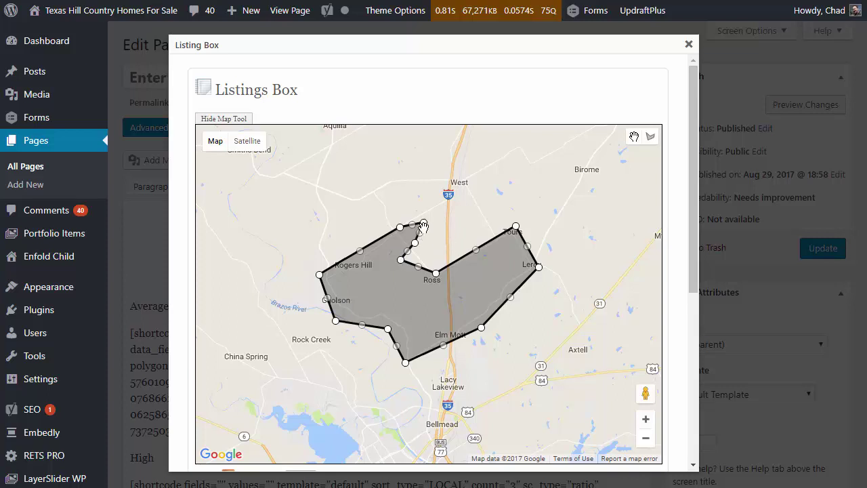
drag(419, 233, 409, 236)
click(425, 235)
drag(515, 226, 504, 238)
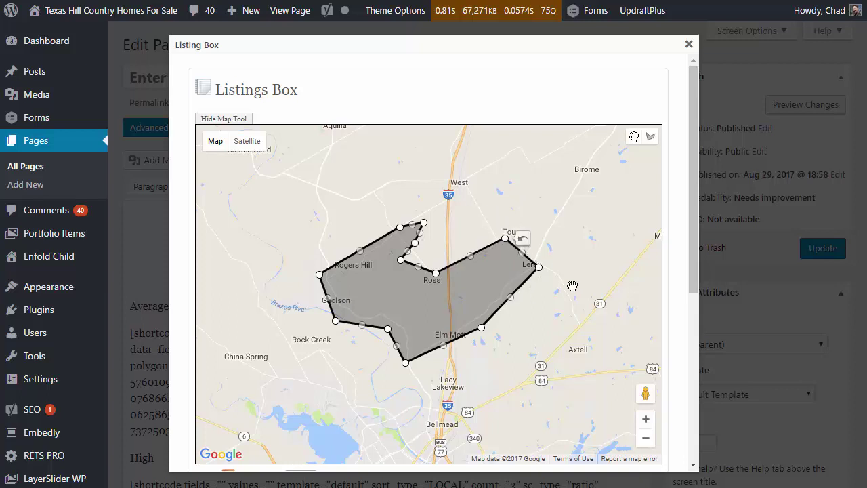
Look through the listing options beneath the map and hide the mapping tool
scroll(573, 290, down, 3)
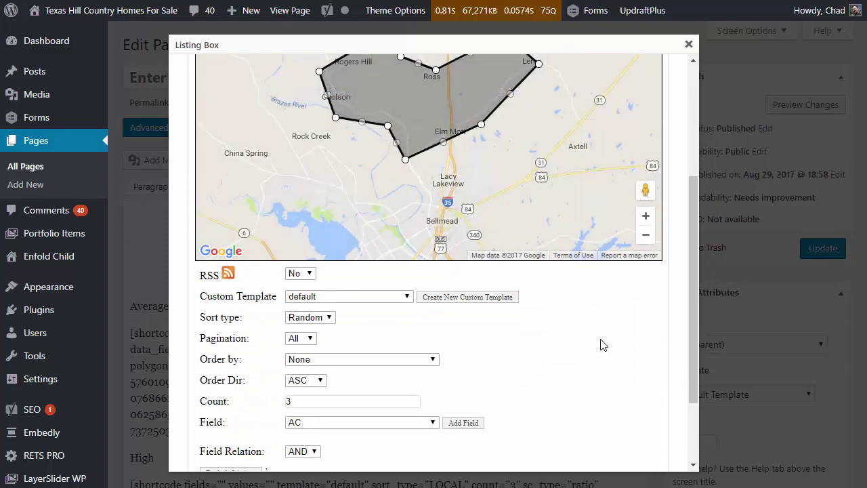
scroll(603, 345, down, 1)
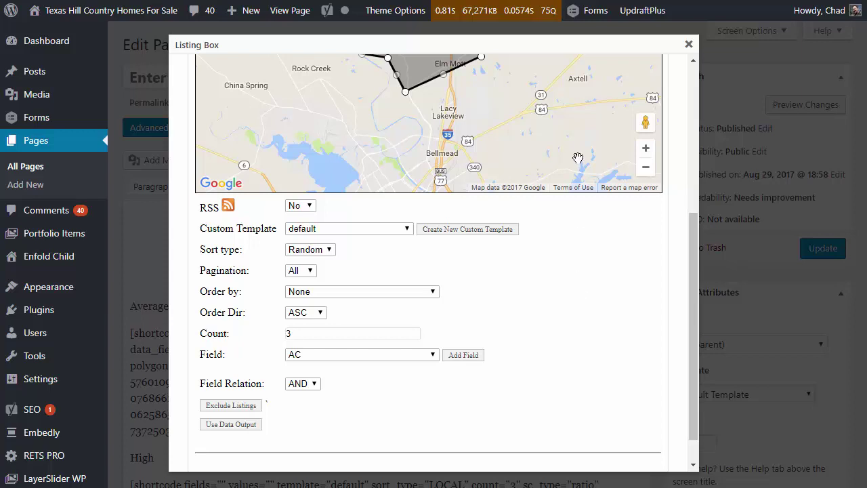
scroll(576, 159, up, 3)
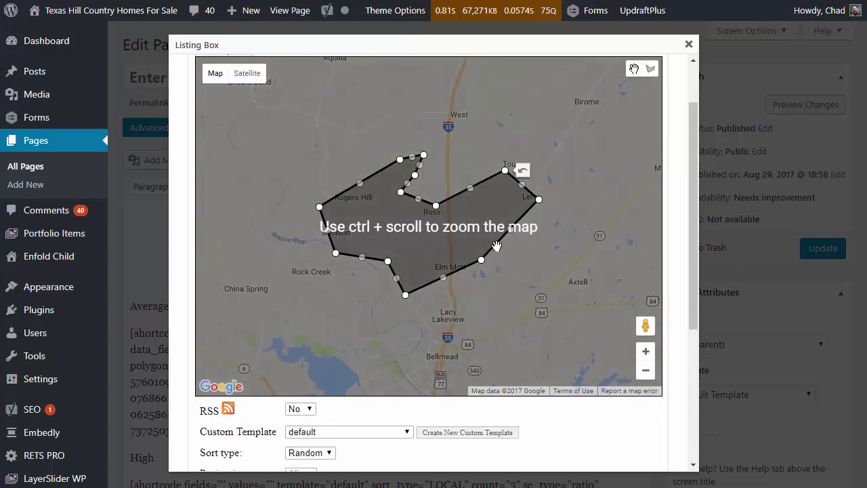
scroll(576, 335, down, 4)
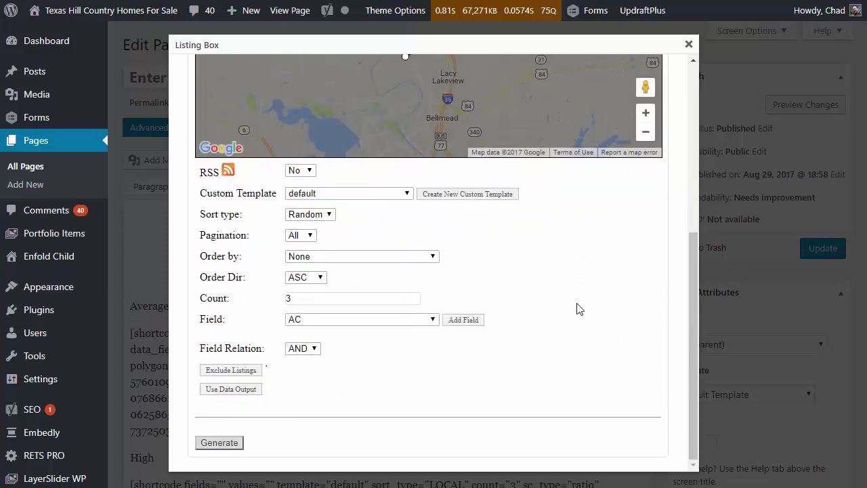
scroll(543, 288, up, 4)
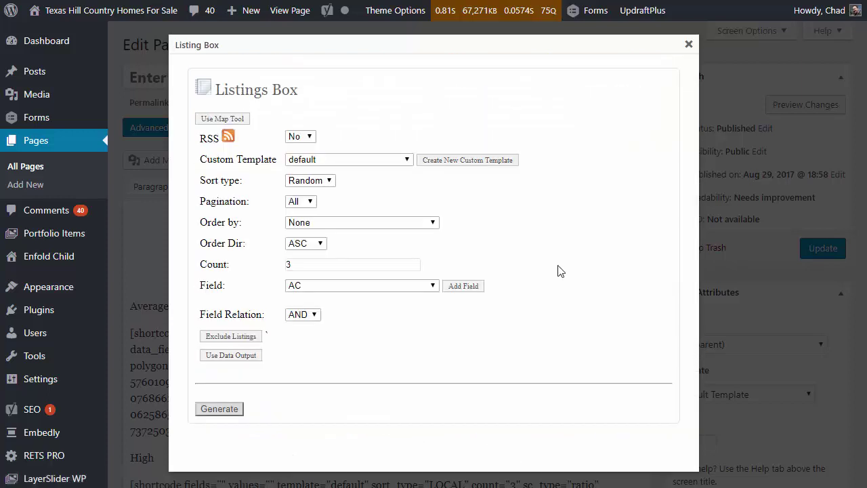
Review the RSS, Custom Template and Sort type choices and the Count field, keeping the default template and Random sorting
click(313, 136)
click(360, 141)
click(358, 160)
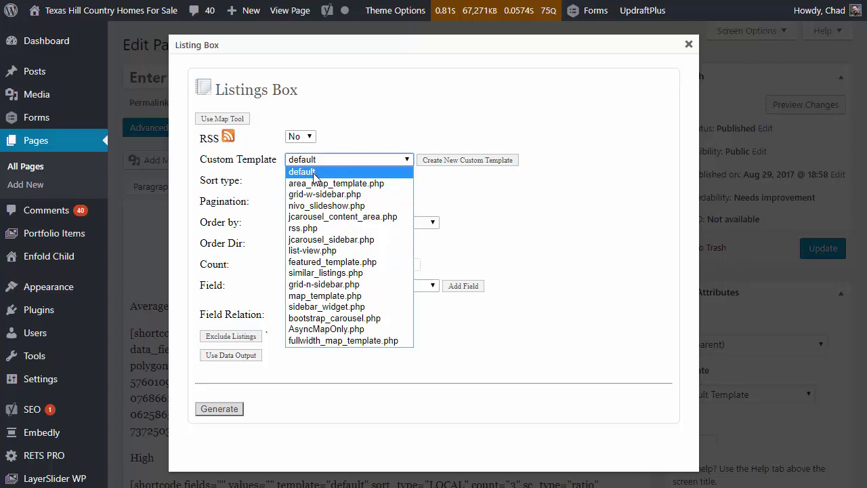
click(455, 174)
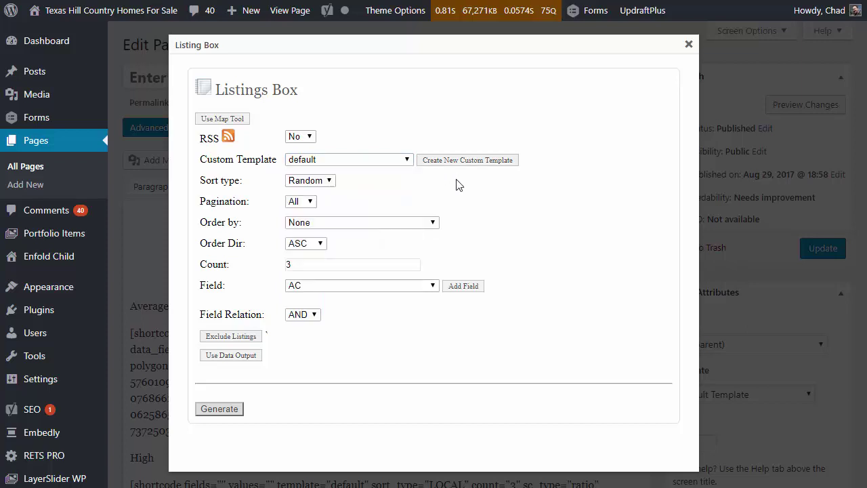
click(328, 181)
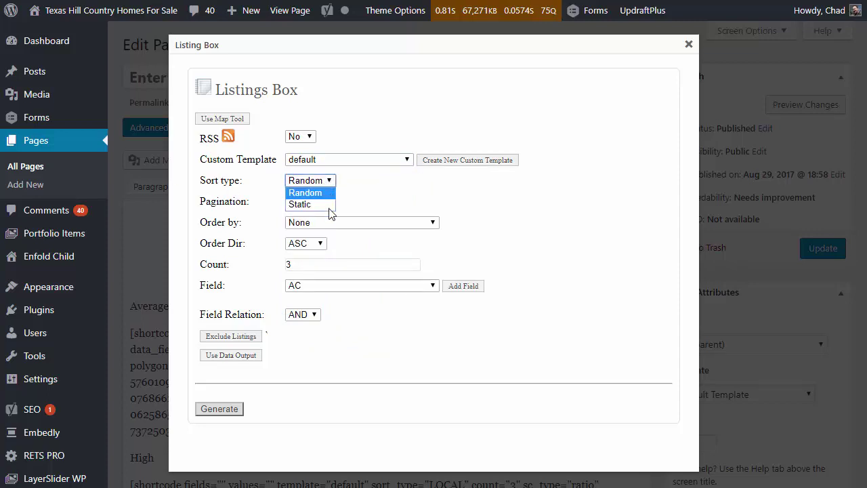
click(323, 192)
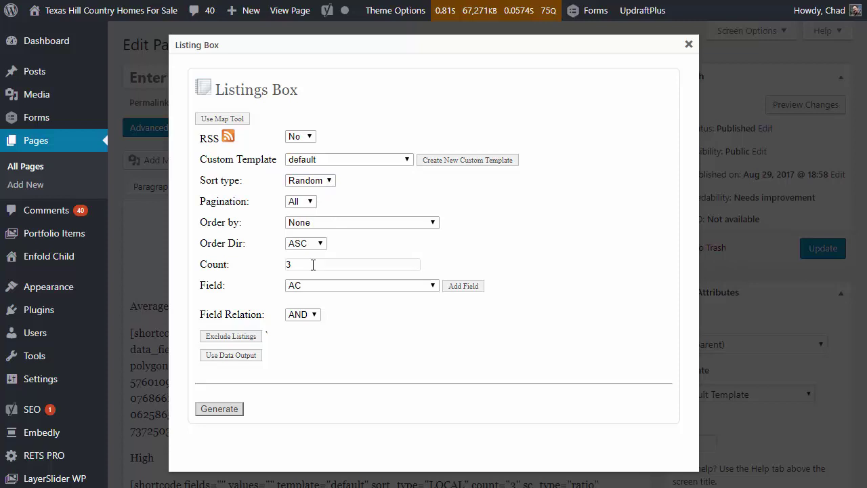
click(310, 264)
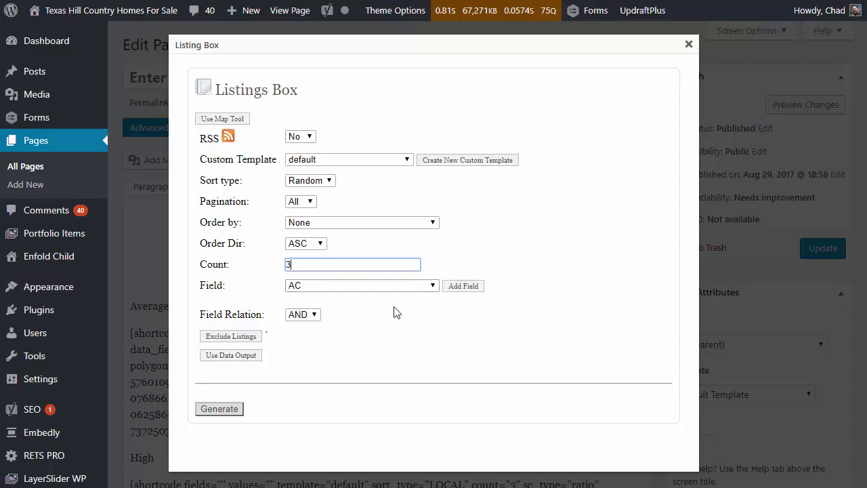
Order the listings by Price with the order direction set to DESC
click(332, 223)
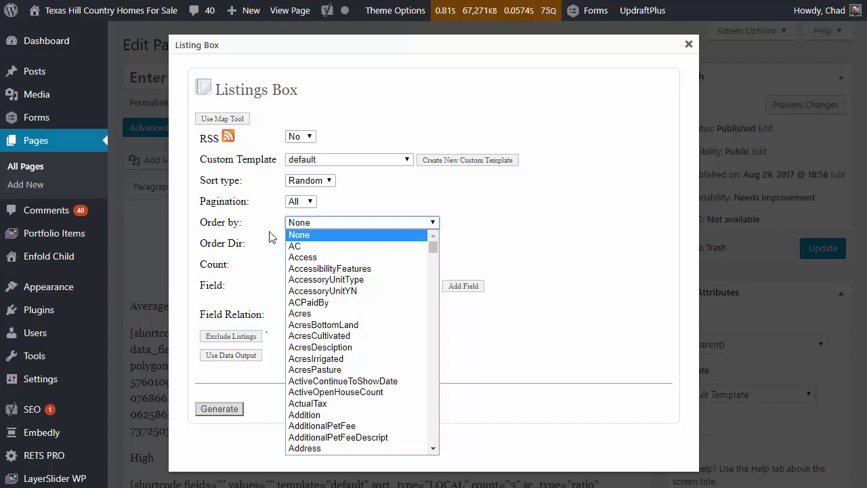
text(price)
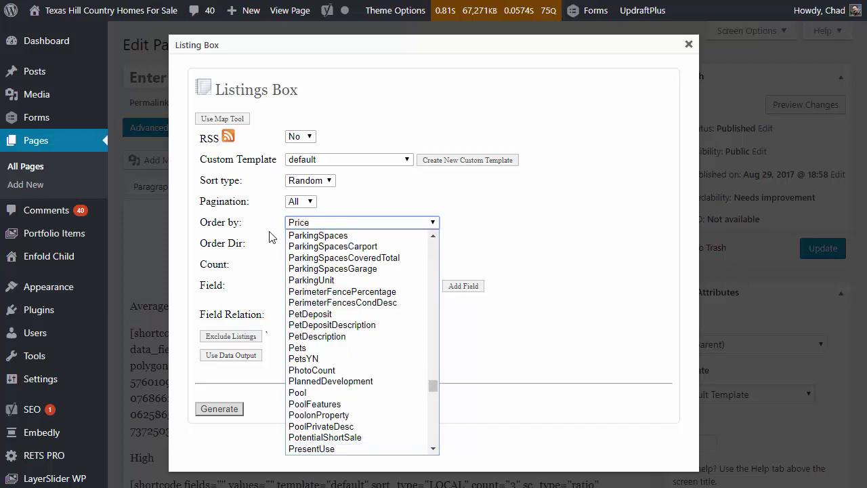
key(Return)
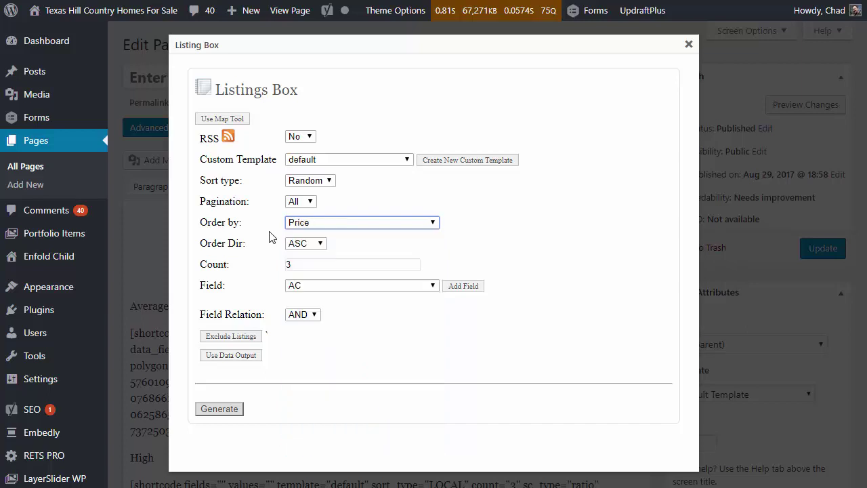
click(321, 244)
click(310, 271)
key(Down)
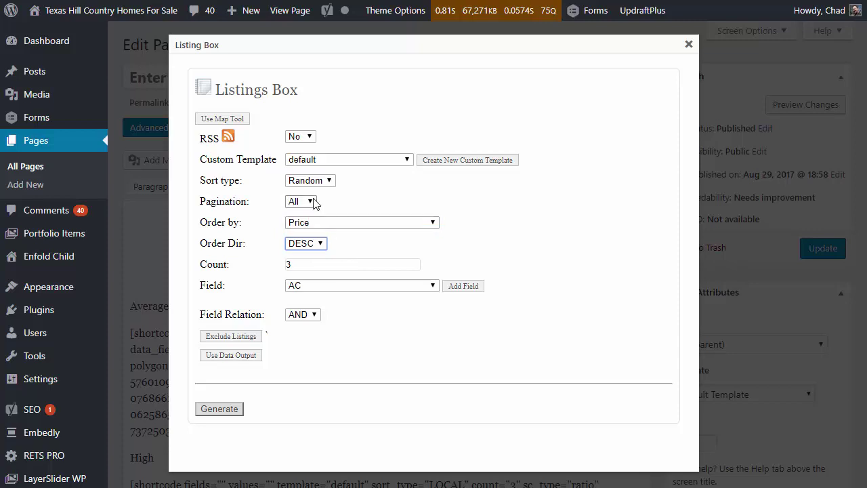
Set the listings' Pagination to 10 and the Count to 300
click(309, 264)
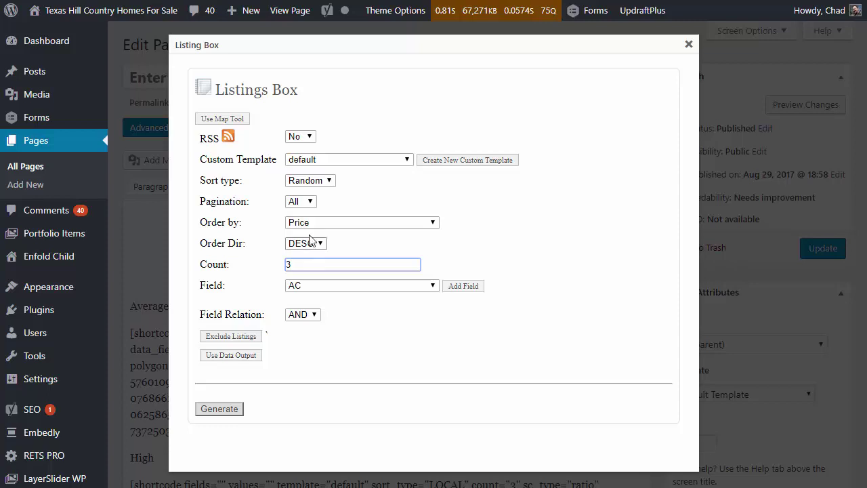
click(298, 201)
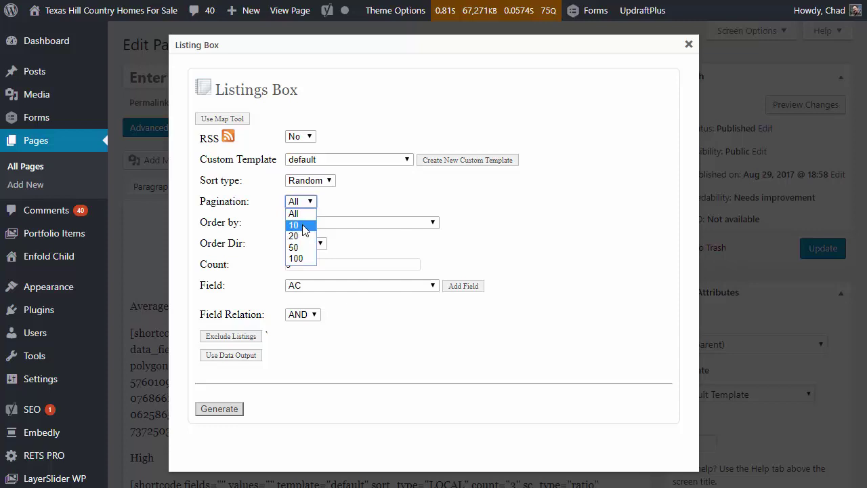
click(303, 229)
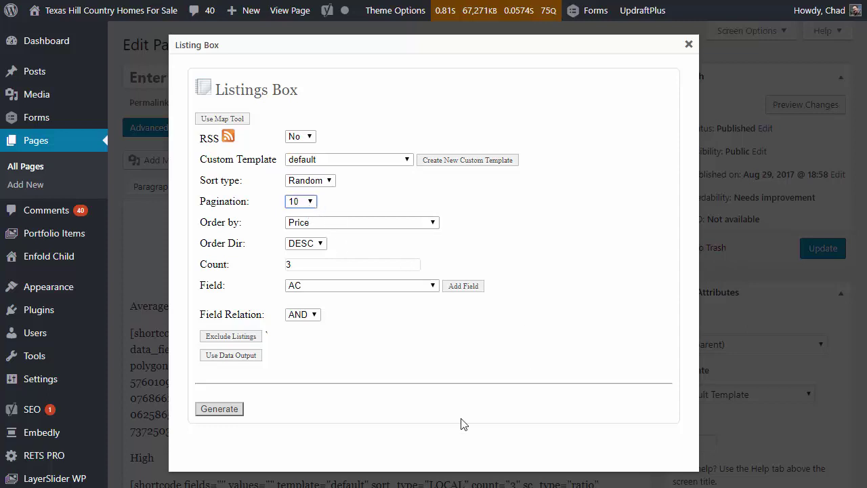
click(308, 264)
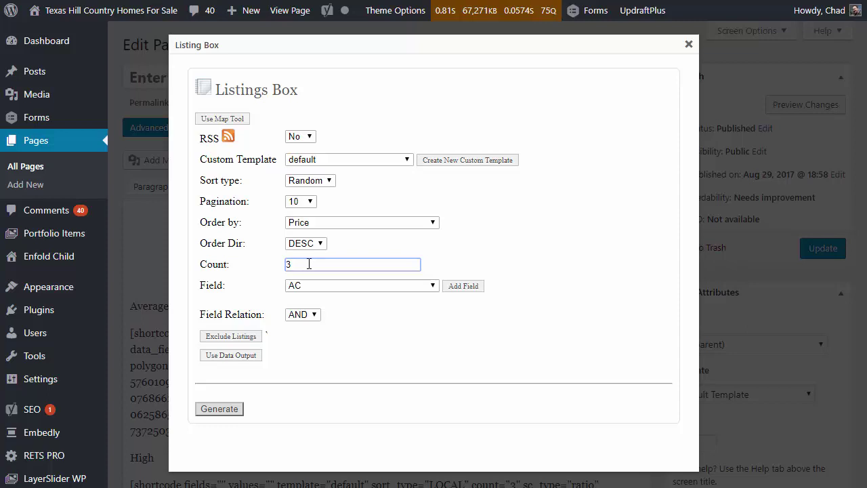
text(00)
click(297, 275)
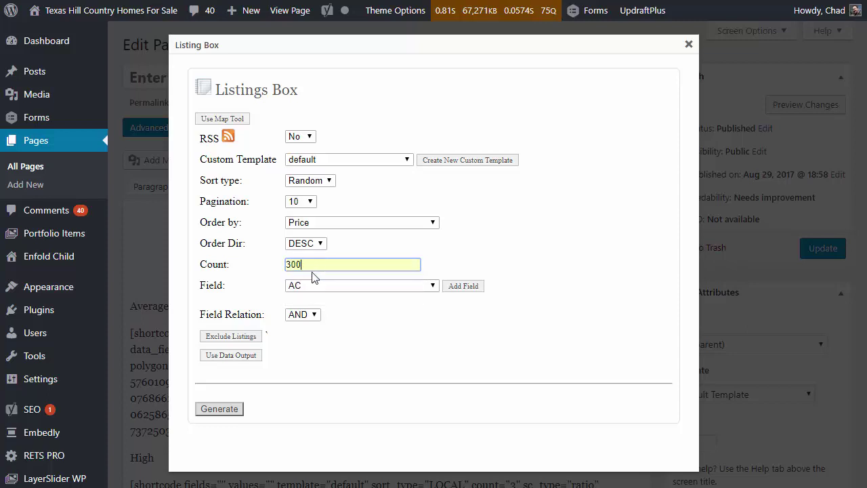
drag(311, 263, 283, 266)
click(454, 263)
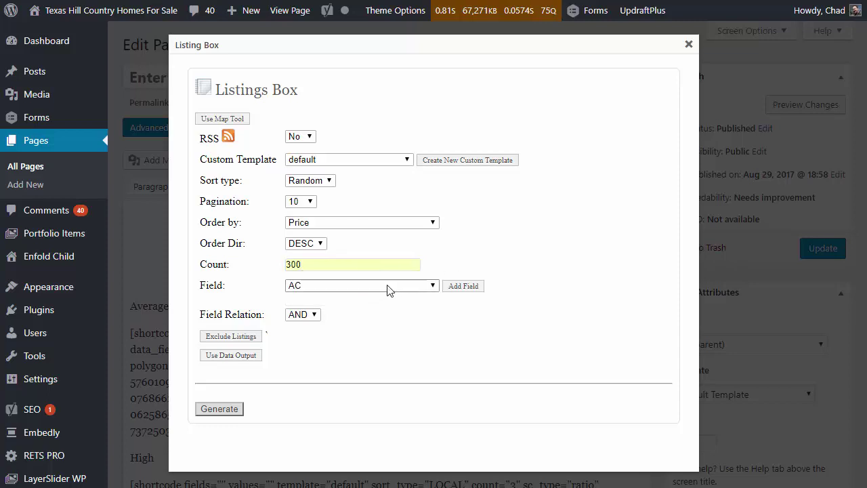
Add County as a filter field for the listings
click(432, 286)
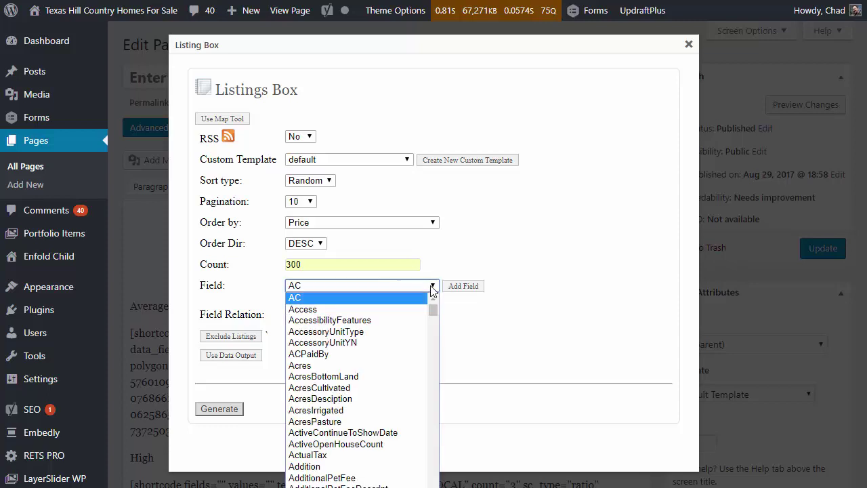
text(ci)
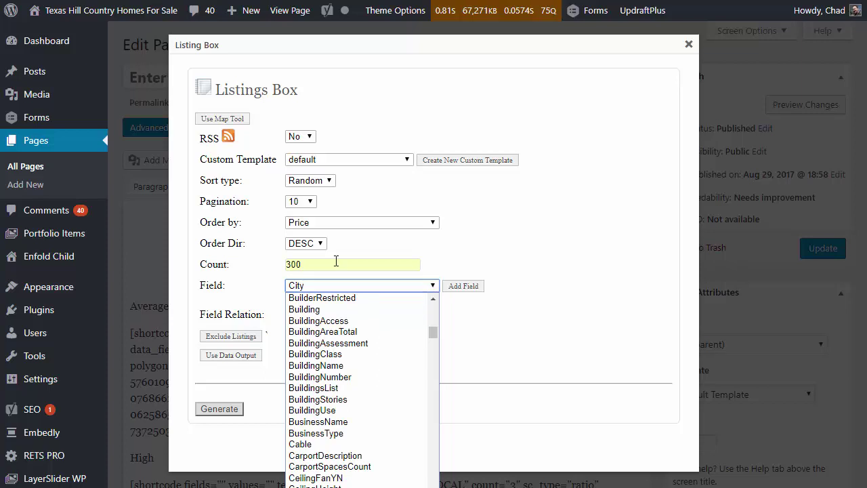
click(319, 286)
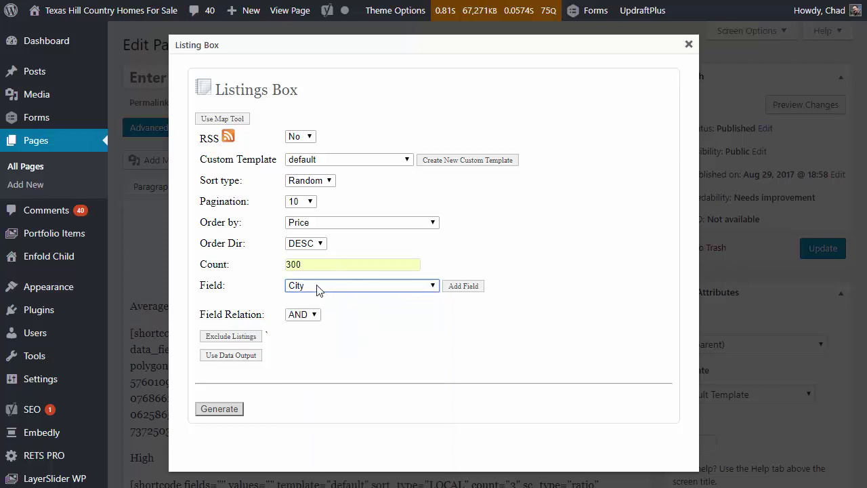
click(319, 286)
text(county)
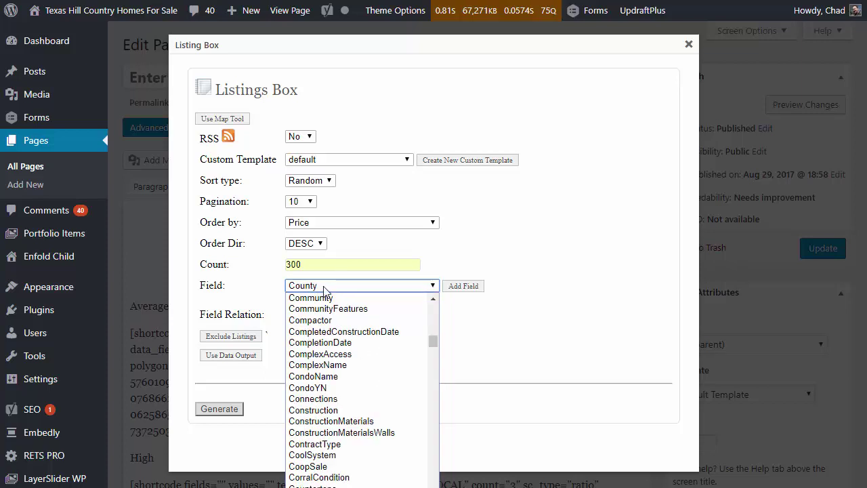
key(Return)
click(447, 293)
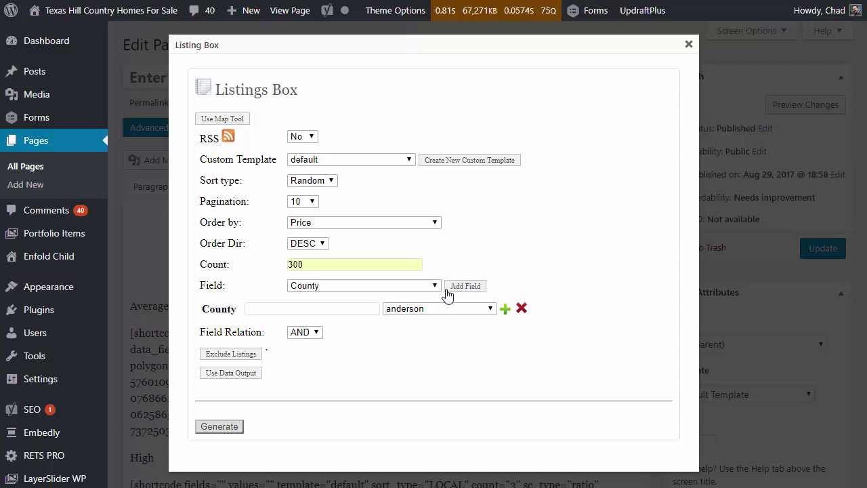
Choose comal from the available counties and add it as the County filter's value
click(491, 308)
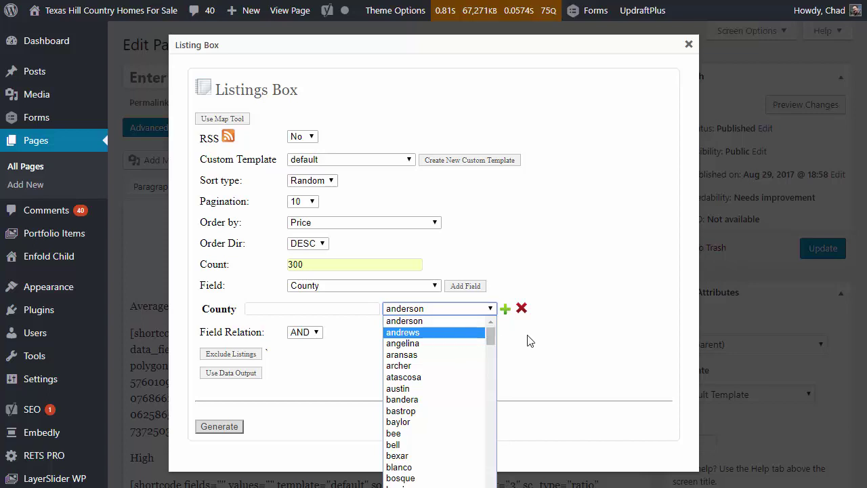
scroll(475, 344, down, 8)
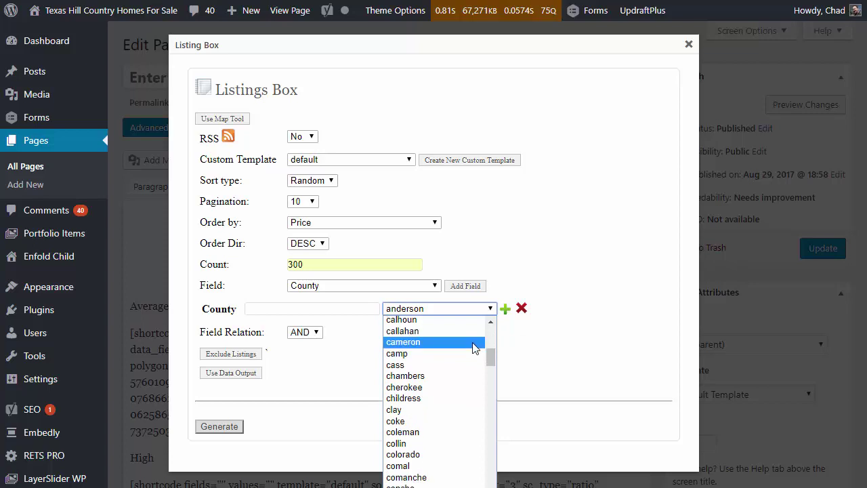
scroll(474, 346, down, 4)
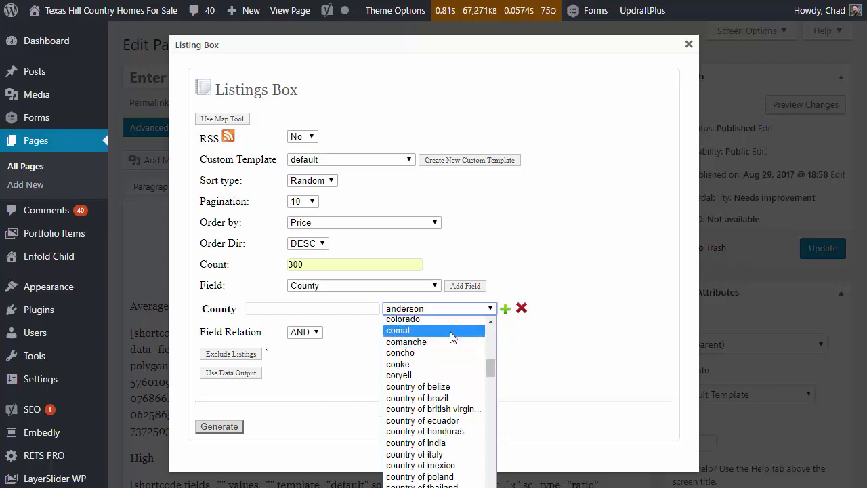
click(452, 332)
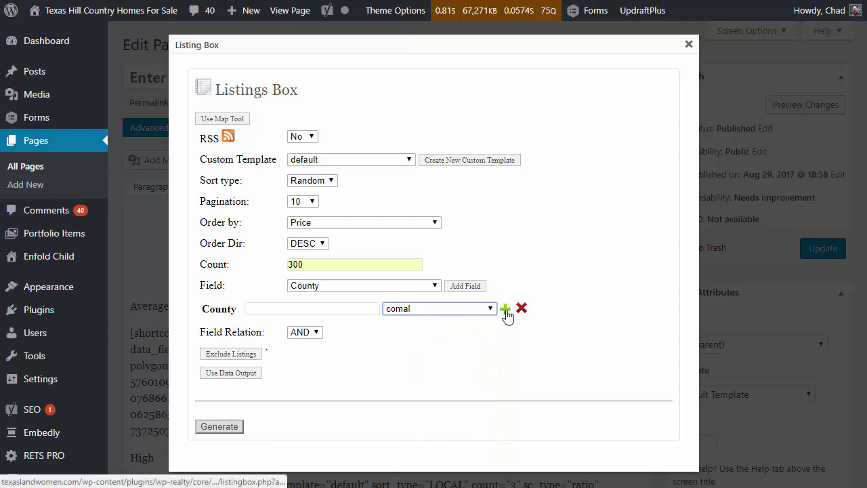
click(504, 311)
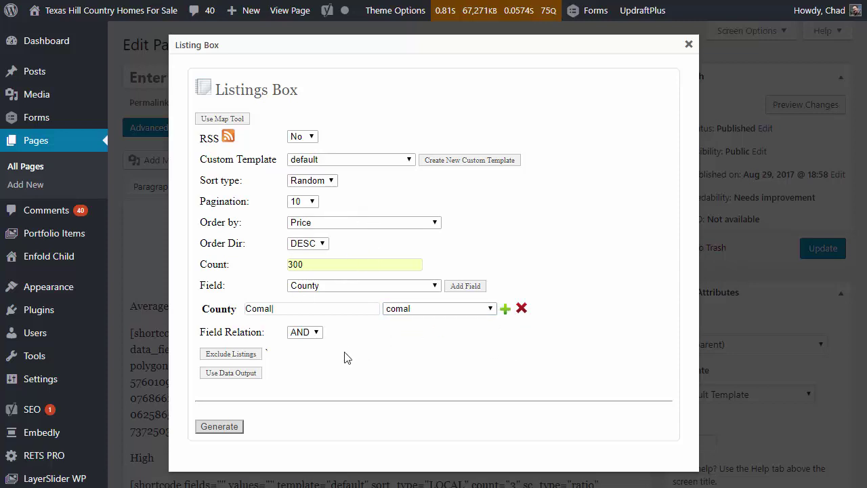
Show the data output options, keep the Field Relation at AND, and set the shortcode type to Average Value
click(242, 381)
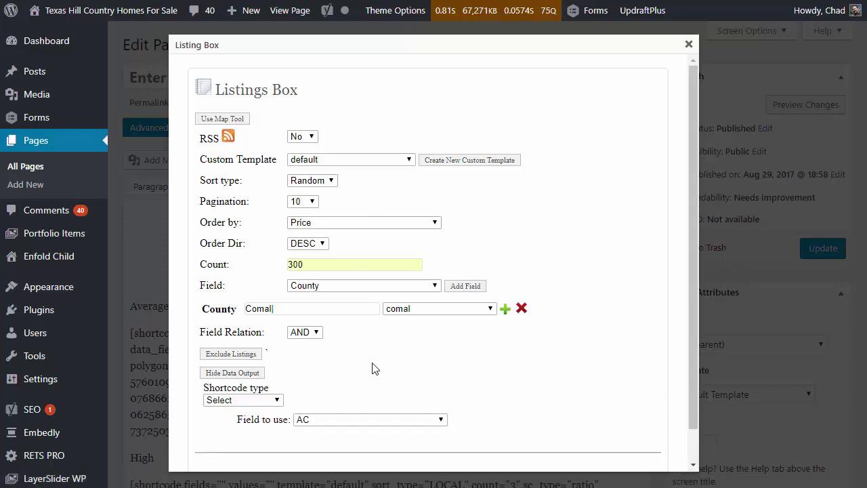
scroll(376, 368, down, 1)
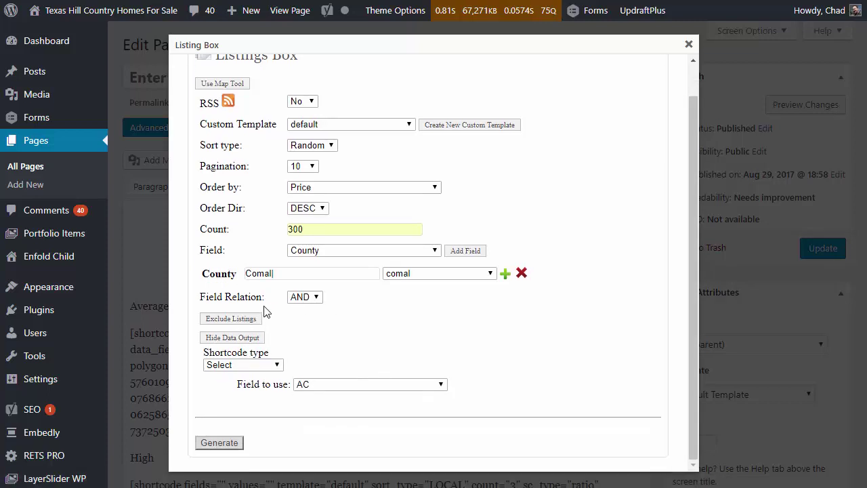
click(317, 301)
click(317, 299)
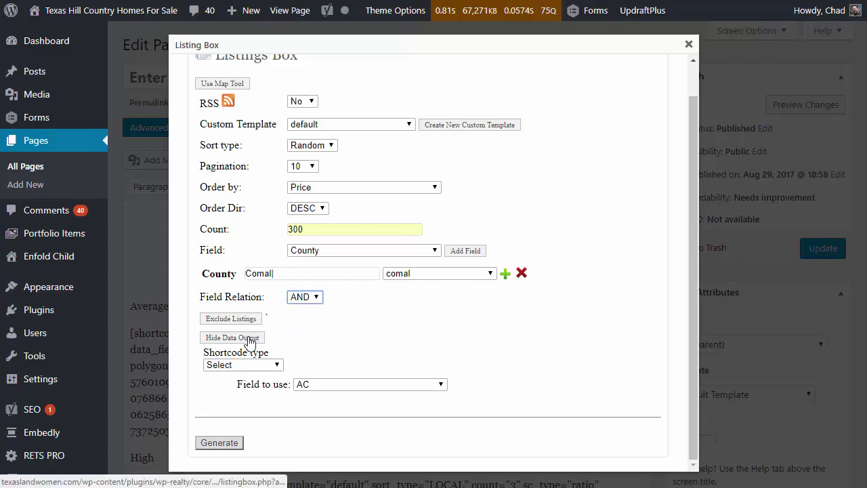
scroll(275, 349, up, 1)
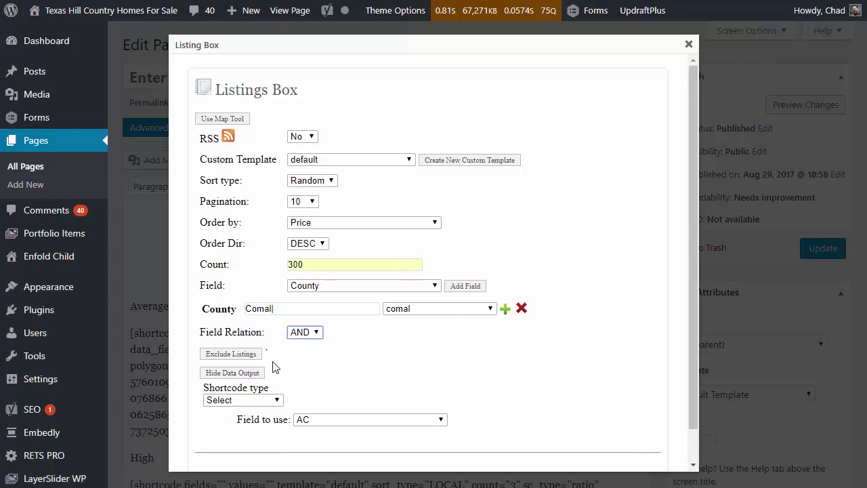
scroll(275, 366, down, 1)
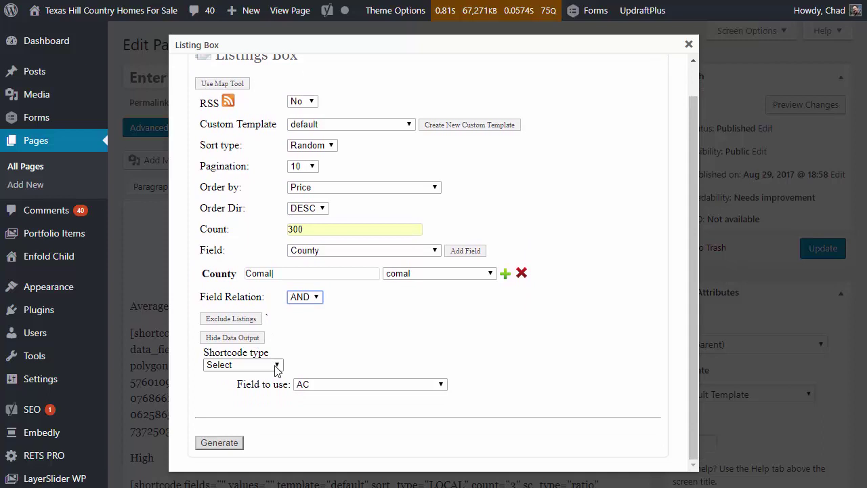
click(321, 124)
click(316, 136)
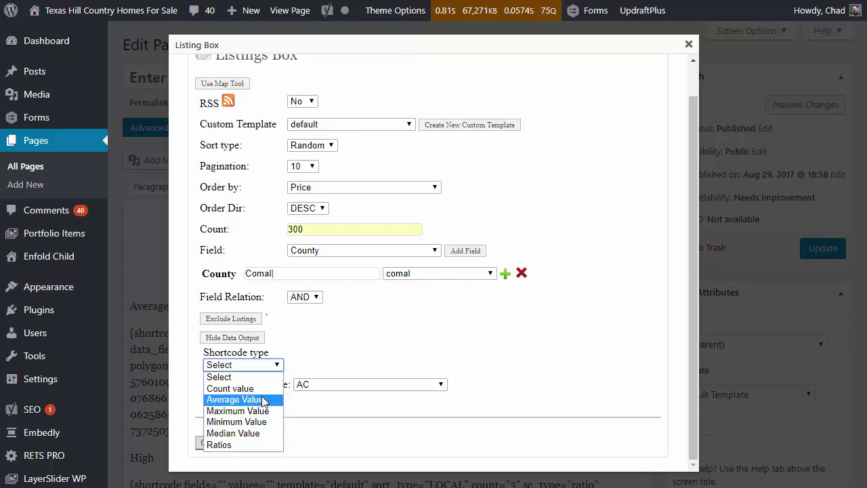
click(267, 399)
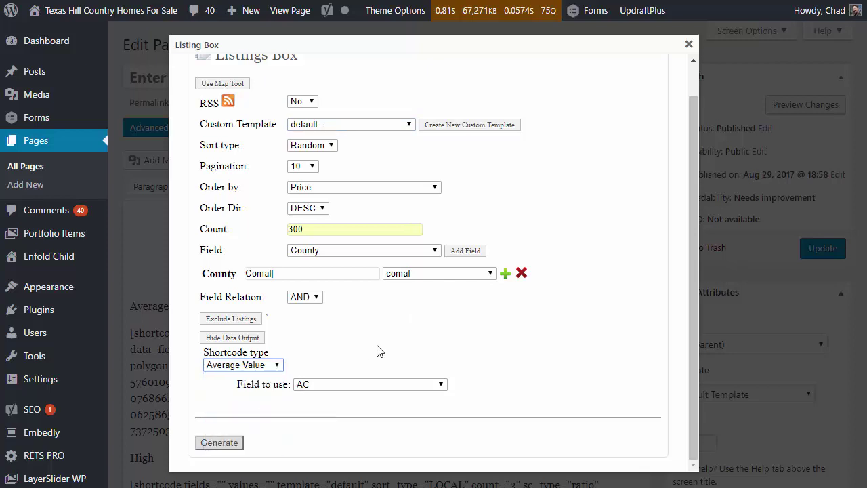
Set Price as the field to use for the average value output
click(324, 384)
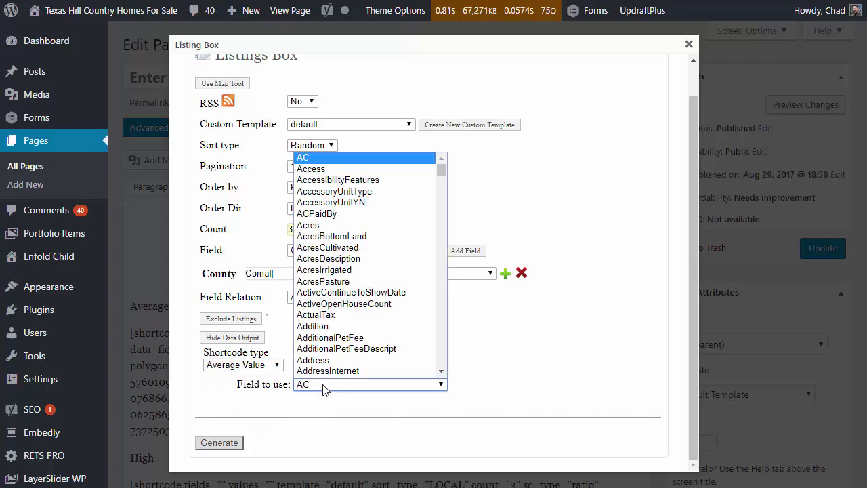
text(pre)
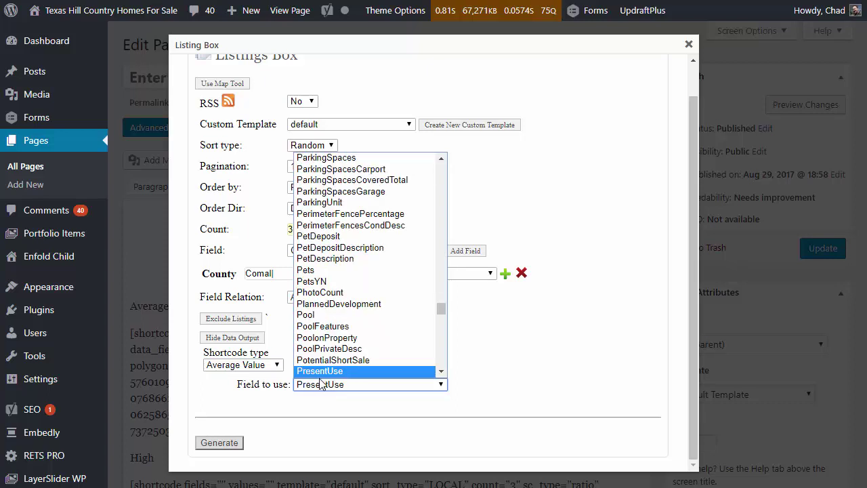
key(Down)
key(Return)
click(480, 391)
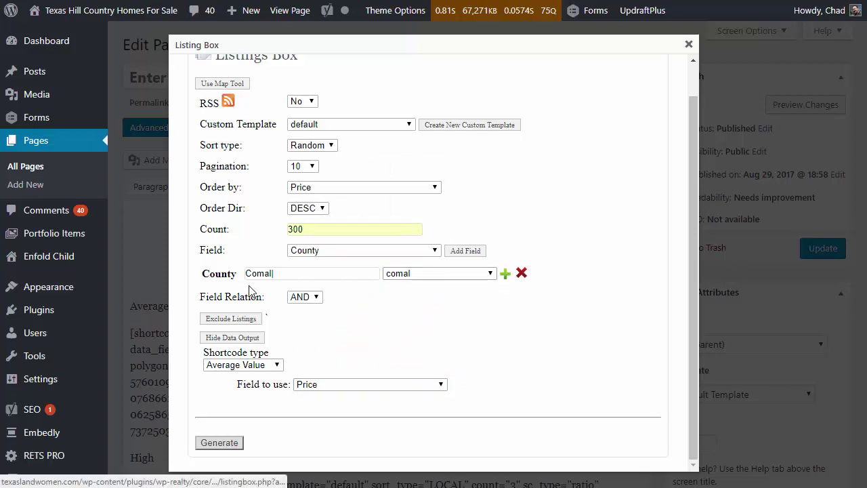
drag(282, 273, 245, 273)
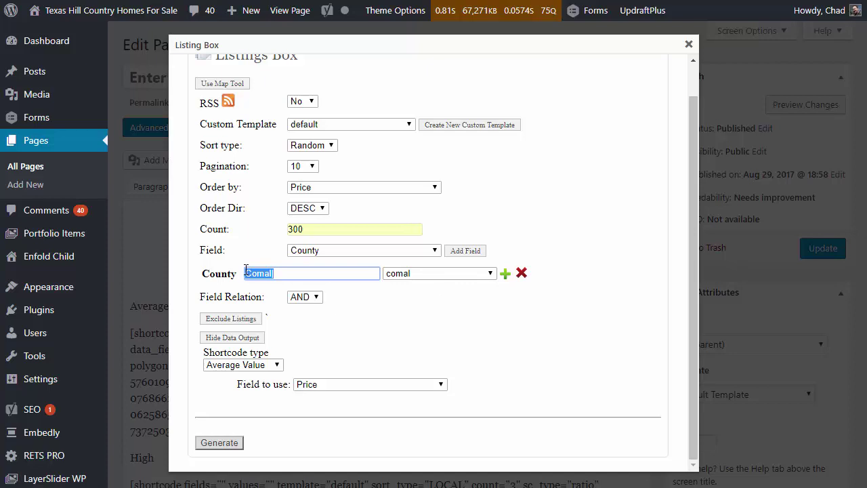
click(338, 387)
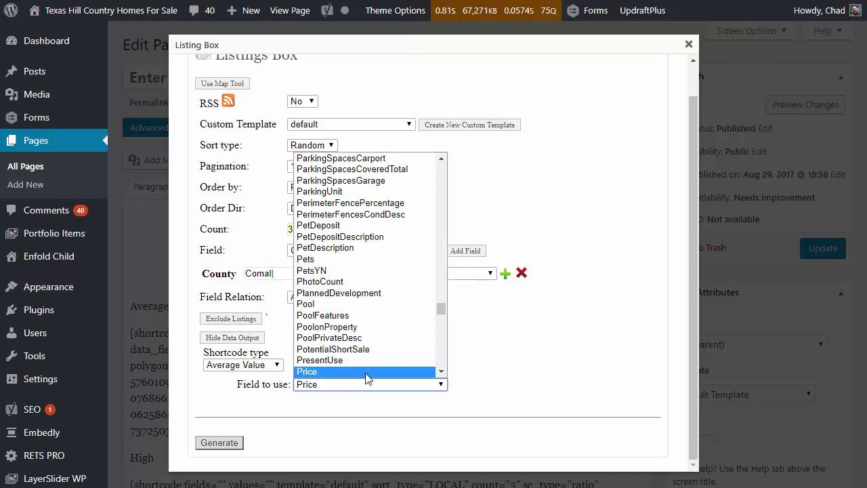
click(392, 378)
click(414, 345)
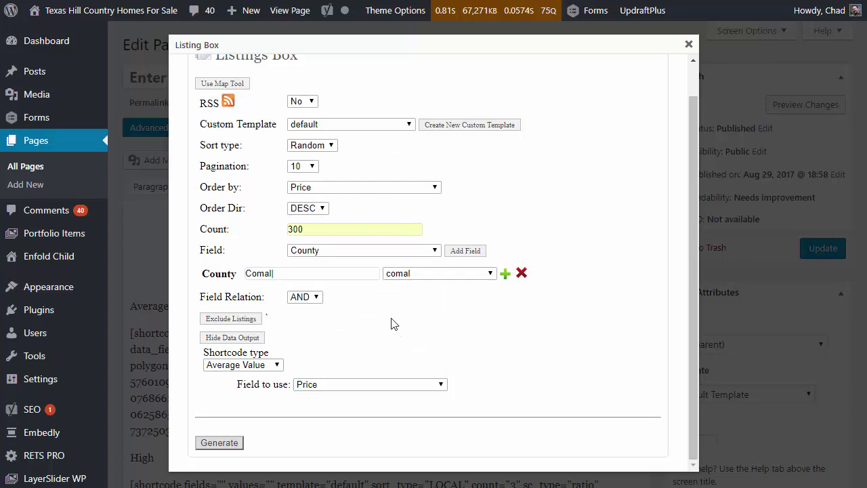
Add PropertyType as a second filter field alongside County
click(436, 253)
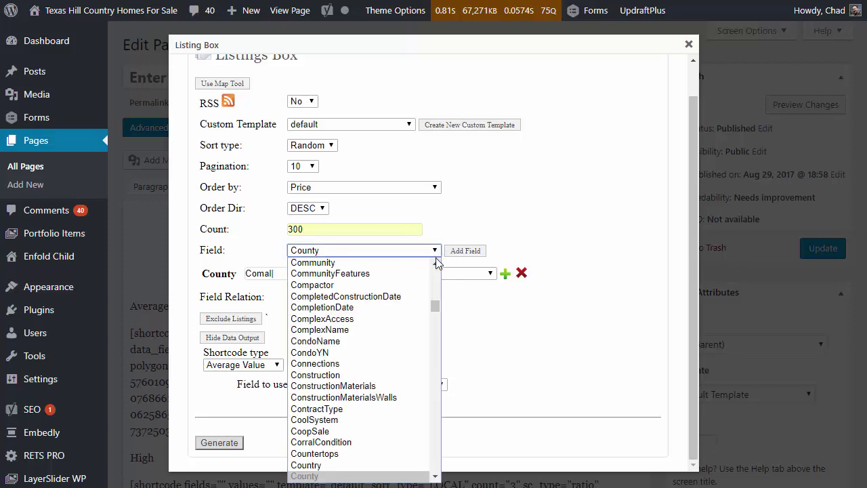
drag(436, 302, 436, 281)
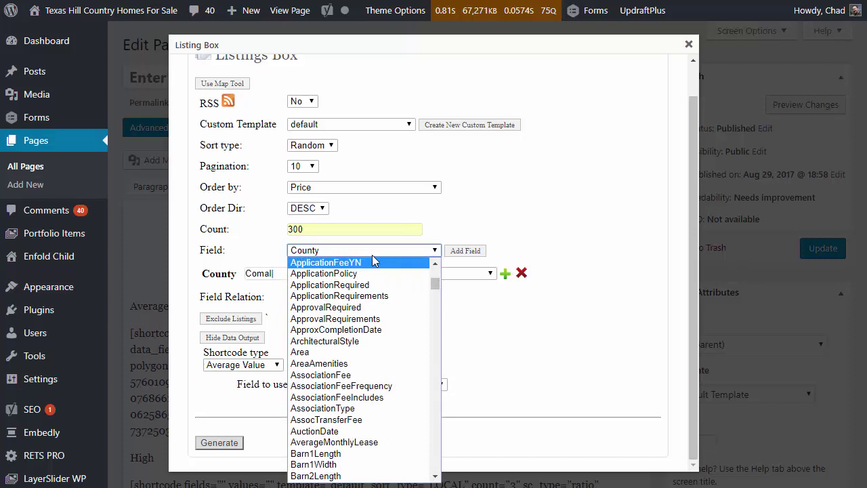
click(350, 250)
click(348, 252)
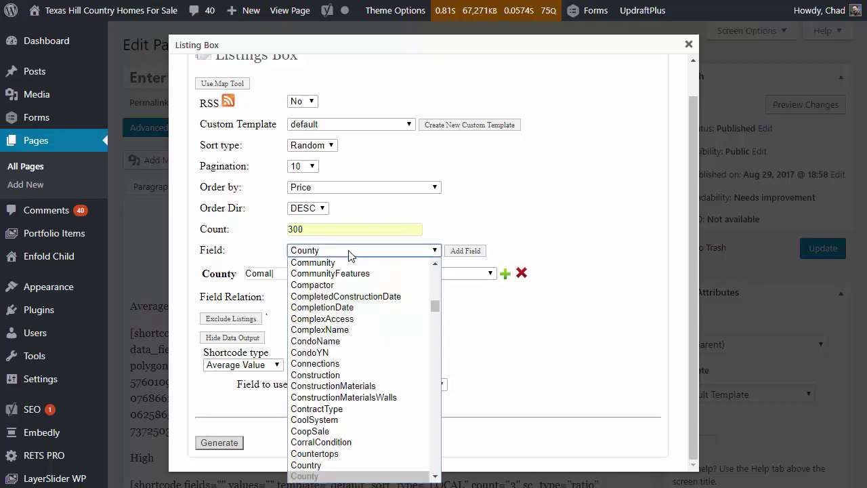
text(propertyt)
key(Return)
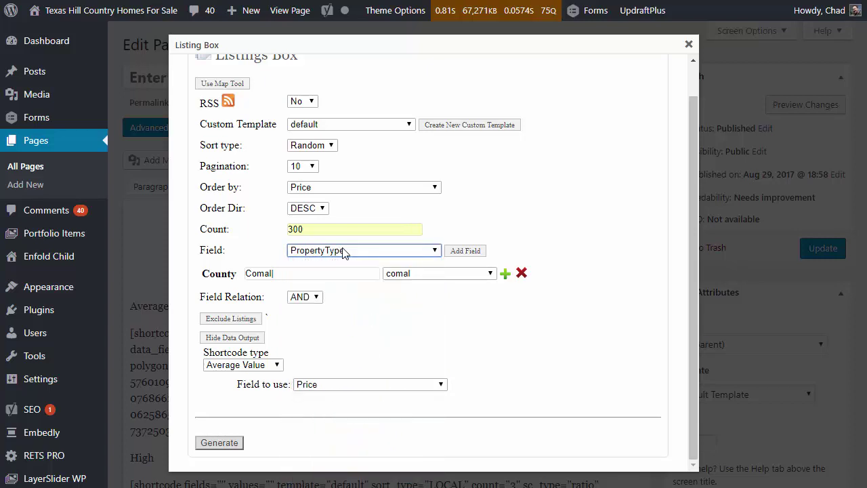
click(465, 251)
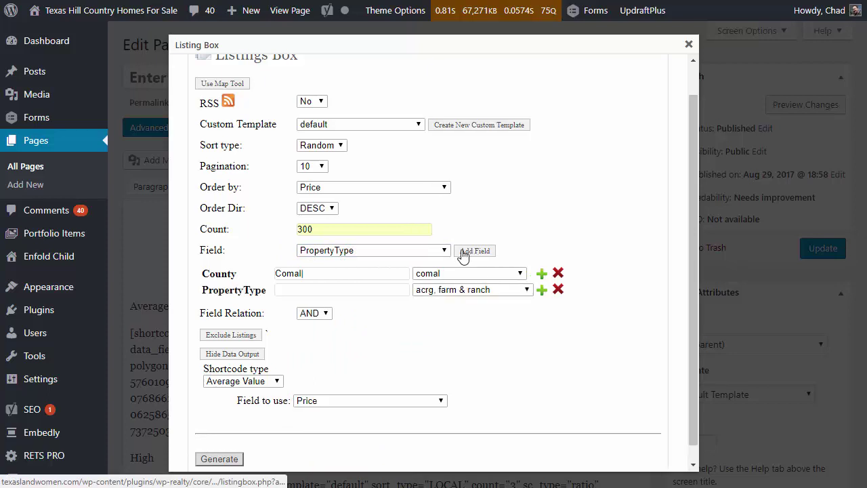
Choose residential from the available property types and add it as the PropertyType filter's value
click(525, 290)
scroll(515, 399, down, 2)
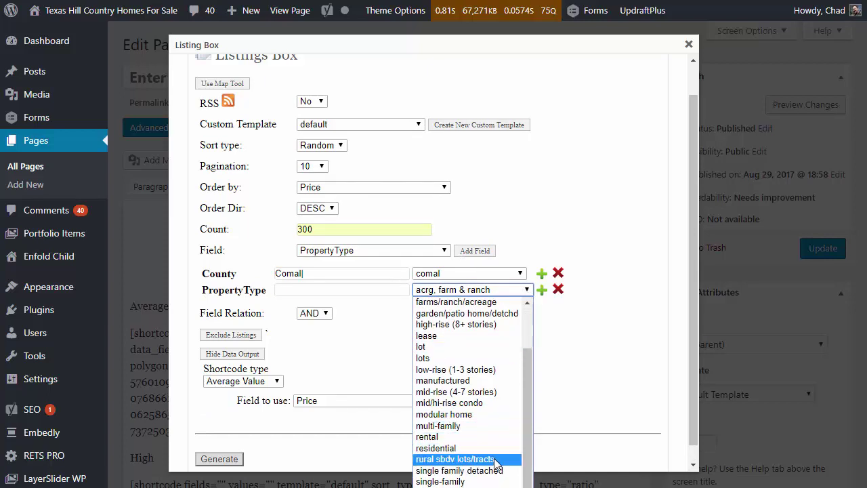
click(447, 448)
click(542, 292)
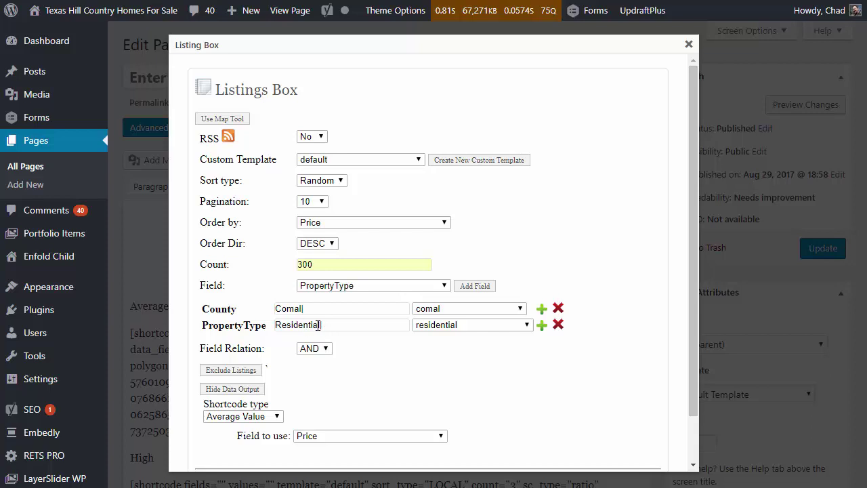
Add acrg, farm & ranch and high-rise (8+ stories) as further PropertyType filter values and check the combined entry
click(527, 327)
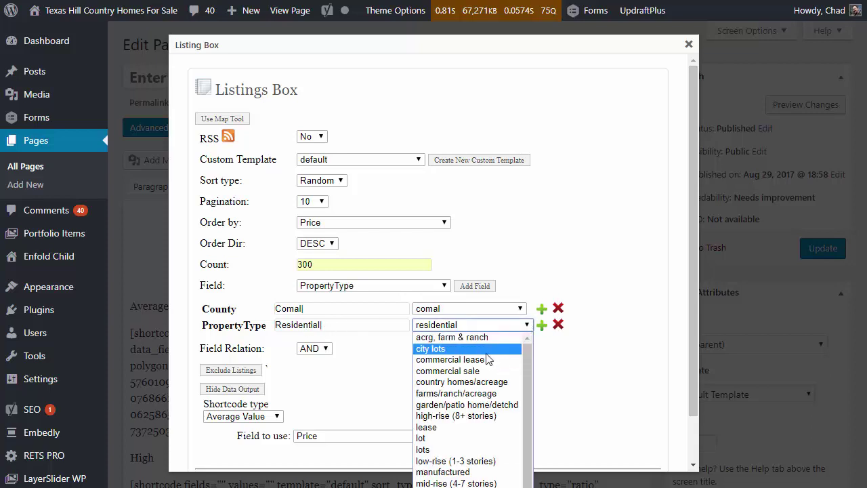
click(483, 337)
click(541, 326)
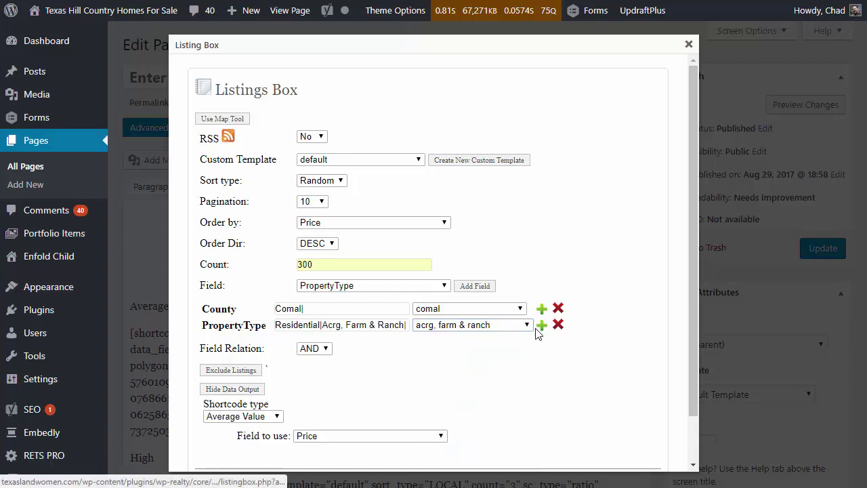
click(526, 328)
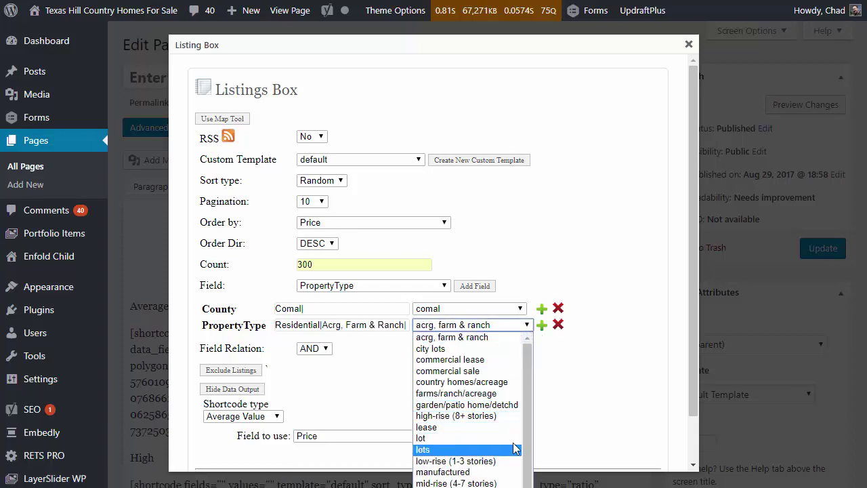
click(505, 416)
click(542, 325)
drag(338, 325, 244, 322)
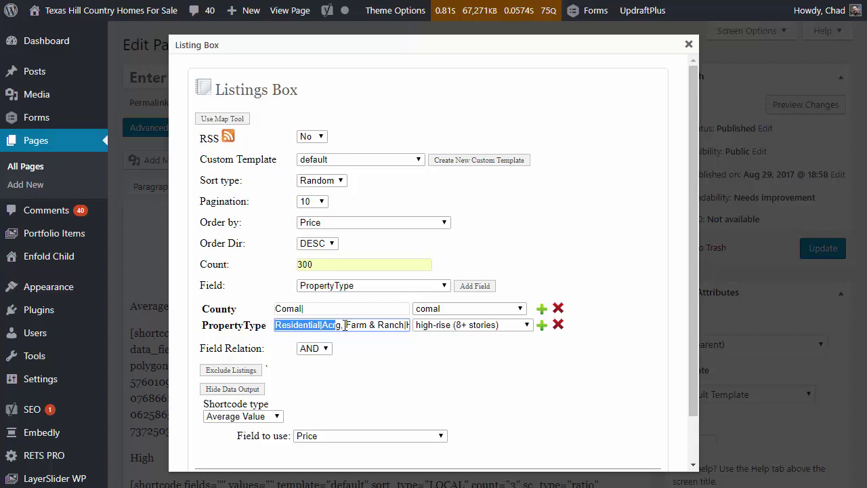
drag(411, 324, 467, 325)
click(466, 356)
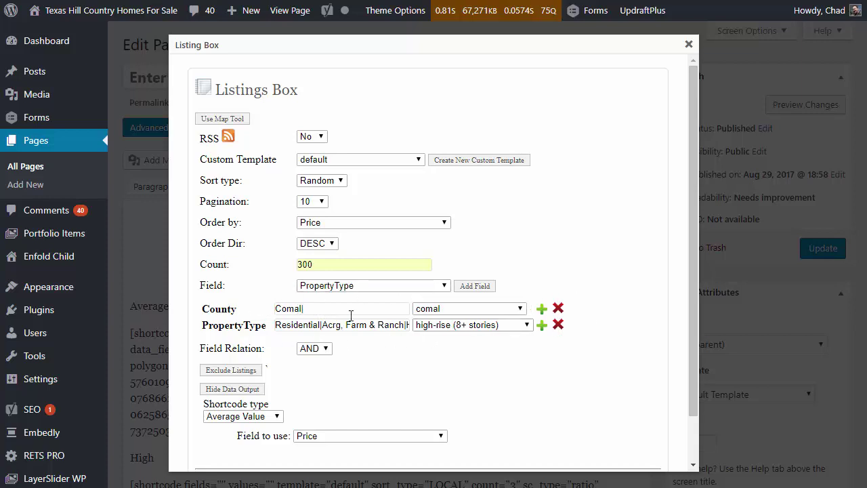
Look through the fields available for filtering the listings
click(439, 286)
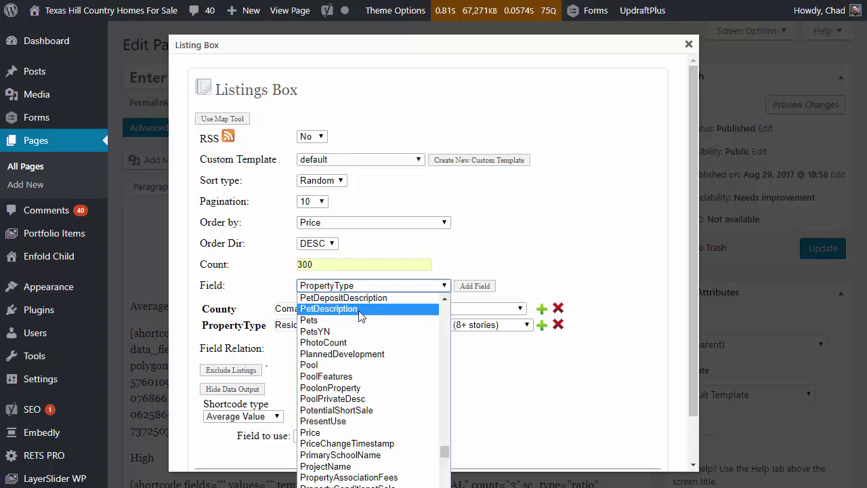
scroll(366, 318, down, 15)
scroll(376, 346, down, 5)
scroll(380, 353, up, 20)
scroll(379, 352, up, 3)
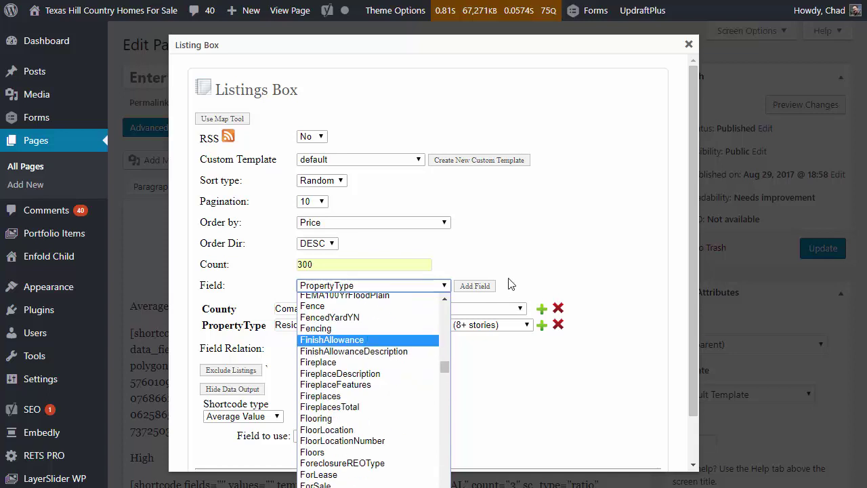
Review the available shortcode types and set the data output to Count value
scroll(526, 278, down, 2)
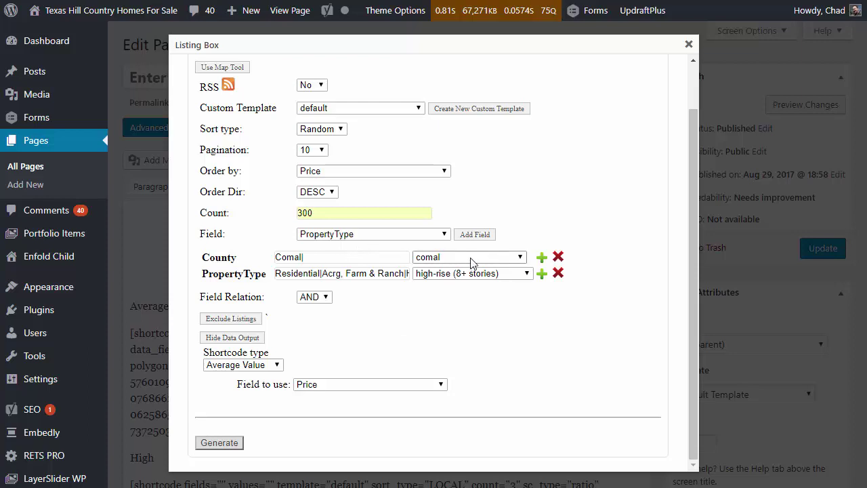
click(277, 366)
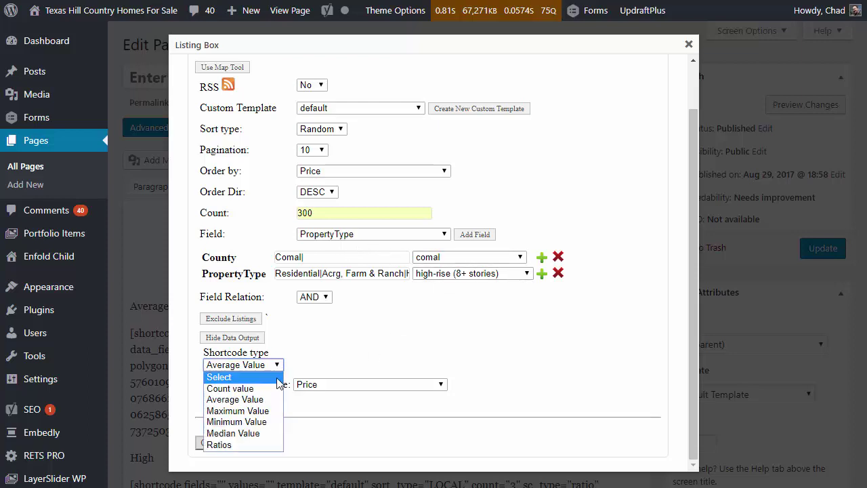
click(337, 359)
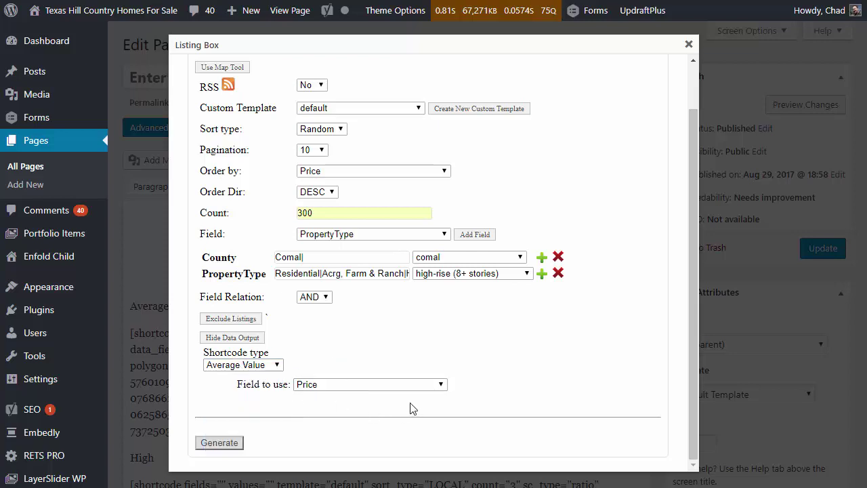
click(277, 365)
click(261, 390)
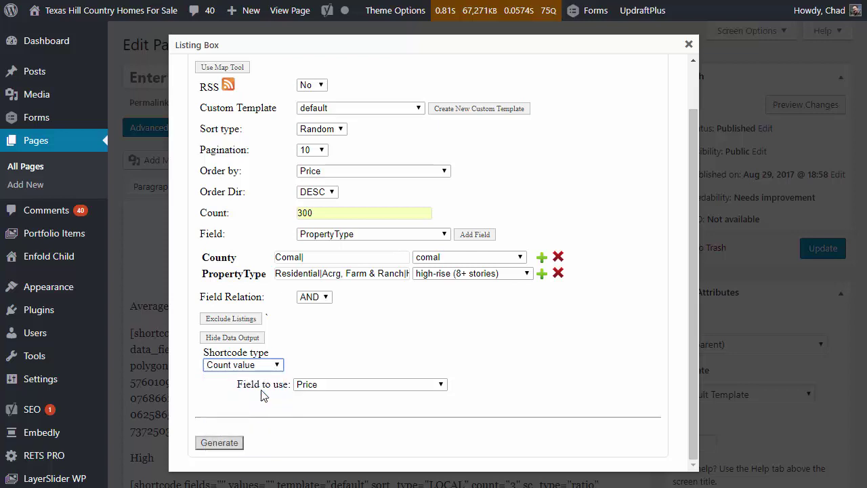
click(278, 367)
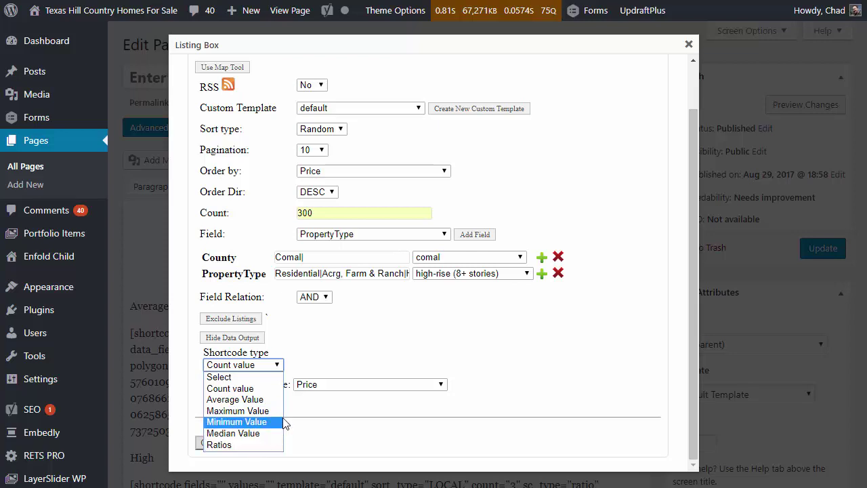
click(378, 325)
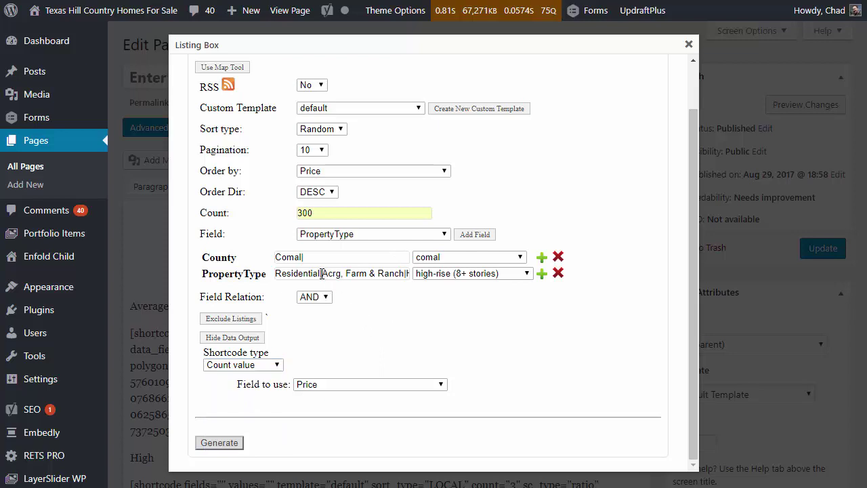
Reduce the PropertyType filter's value to Residential only and generate the shortcode into the page
drag(321, 273, 473, 293)
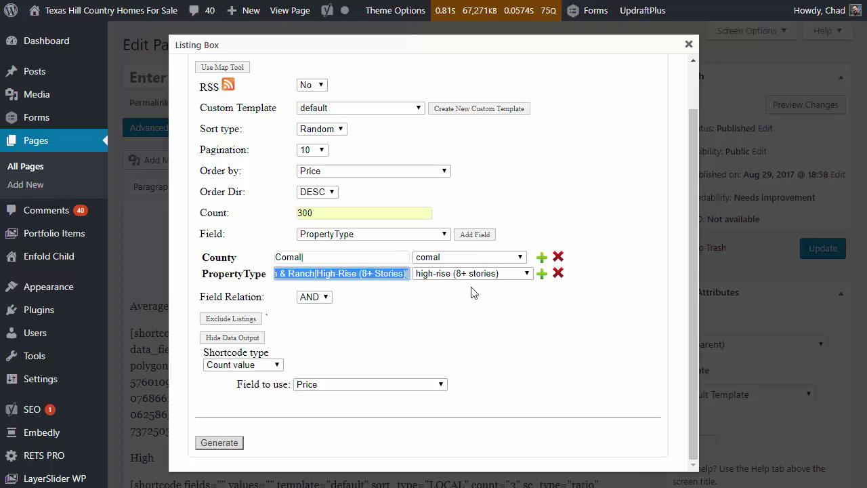
text(Residential|)
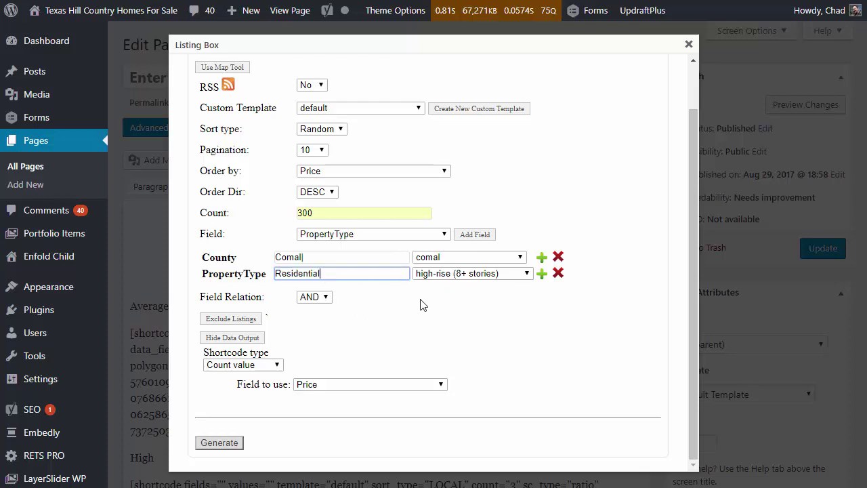
click(455, 313)
click(348, 273)
click(231, 447)
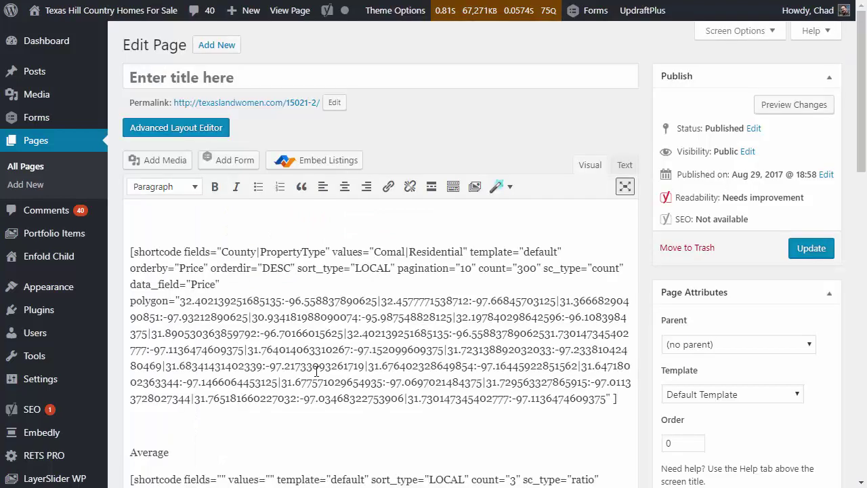
Delete the whole polygon parameter from the newly generated count shortcode
scroll(337, 366, down, 2)
scroll(337, 366, up, 1)
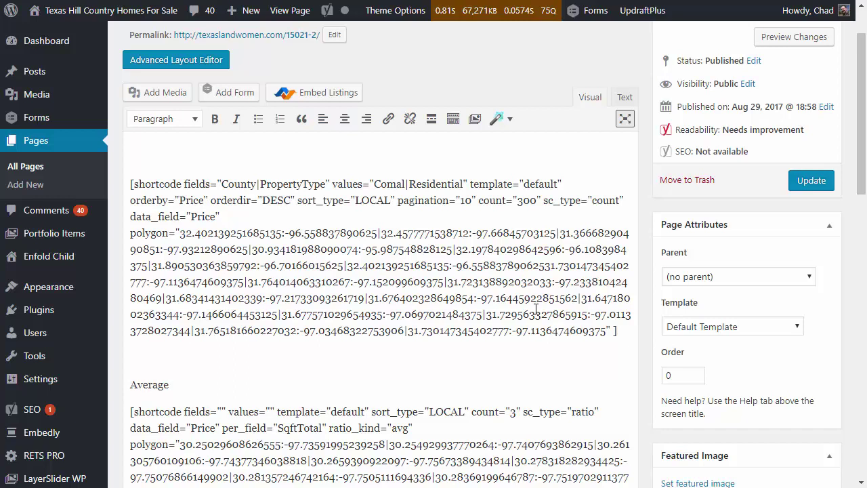
drag(612, 330, 125, 234)
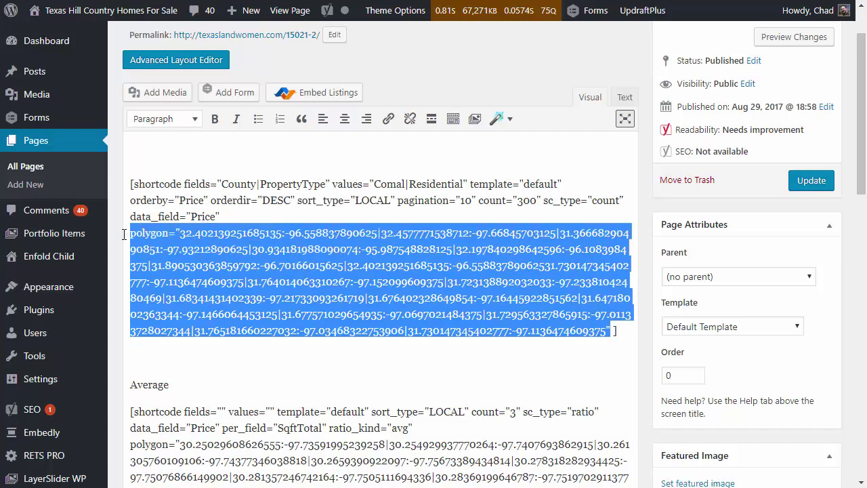
key(BackSpace)
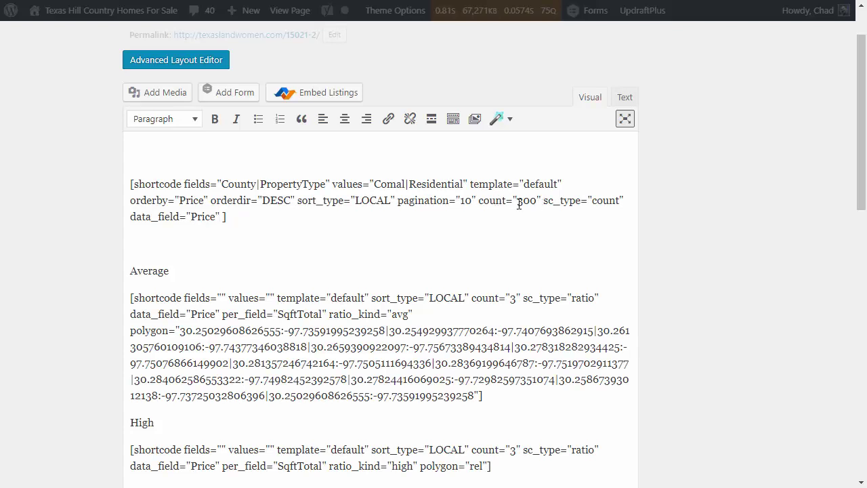
Remove the pagination="10" parameter from the count shortcode
drag(466, 200, 472, 201)
click(532, 185)
drag(478, 201, 399, 197)
key(Delete)
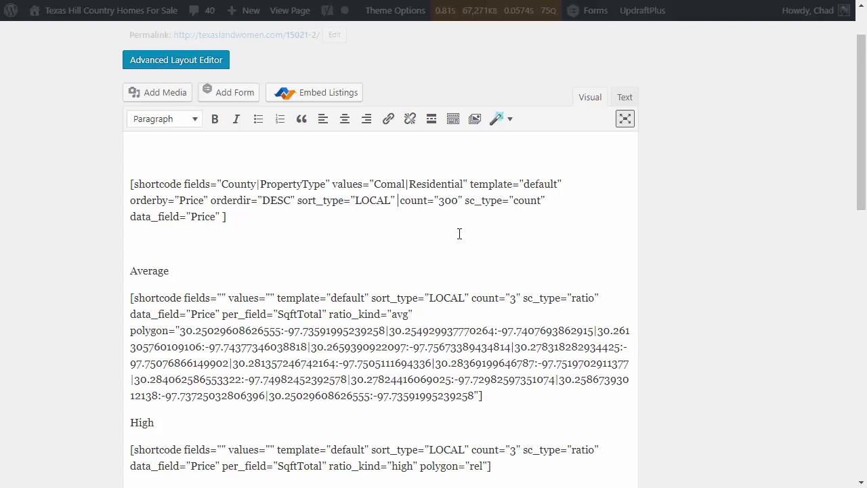
Set the count parameter of the County and PropertyType shortcode to 0
drag(451, 200, 439, 200)
key(BackSpace)
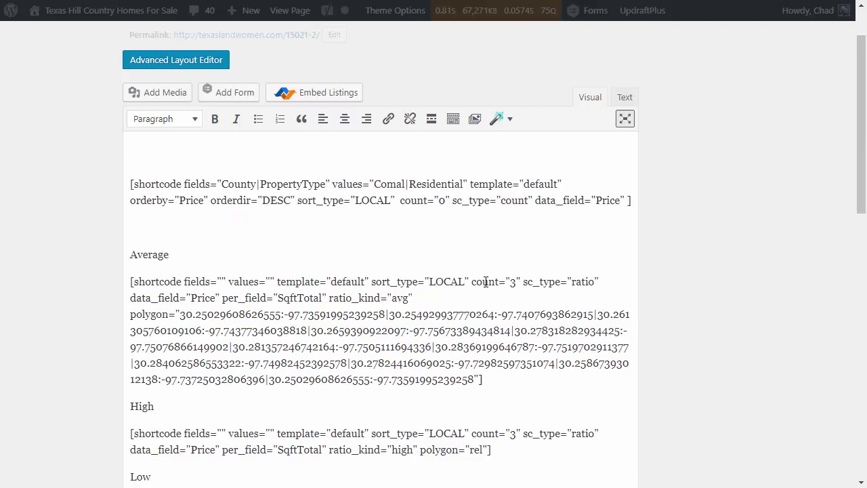
drag(446, 200, 440, 201)
text(0)
Leave the distraction-free writing mode and update the published page
scroll(506, 203, down, 5)
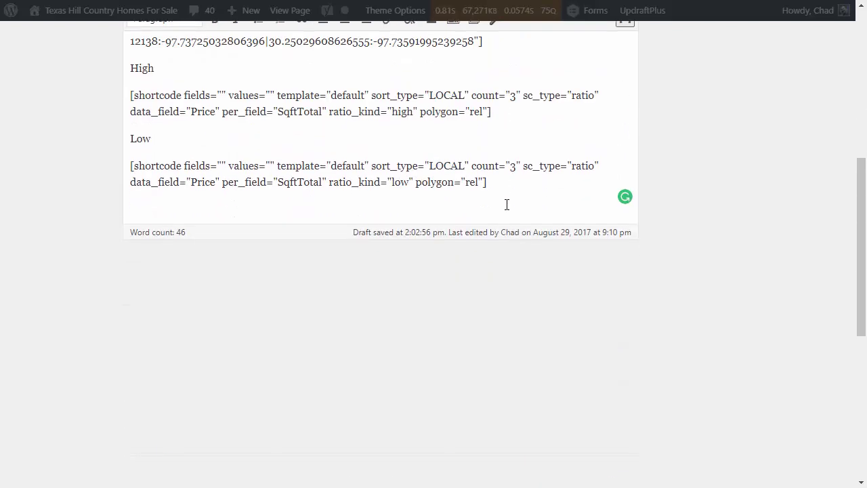
scroll(506, 203, up, 6)
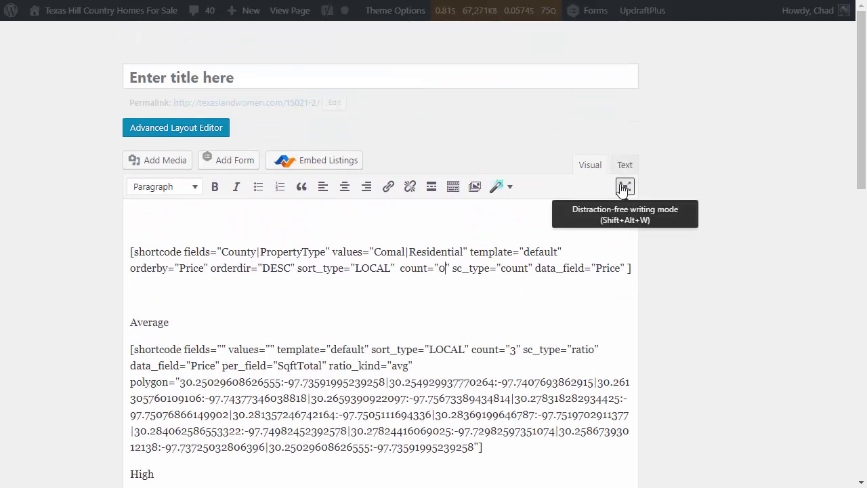
click(623, 189)
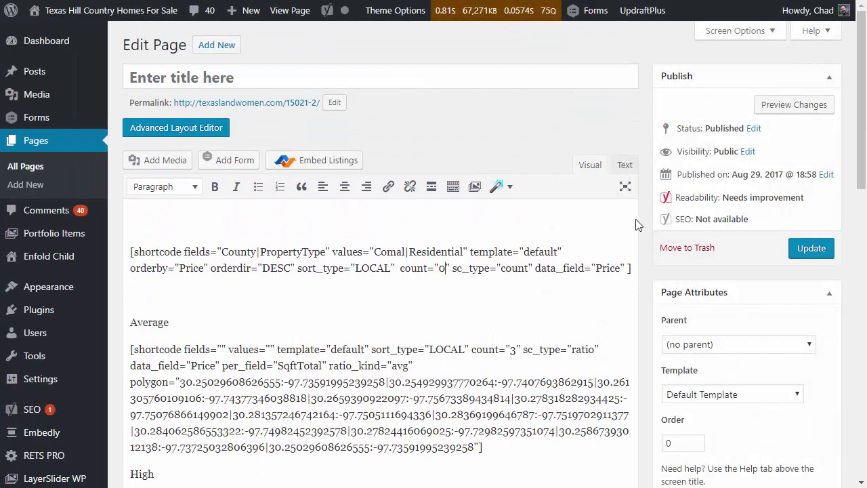
click(809, 254)
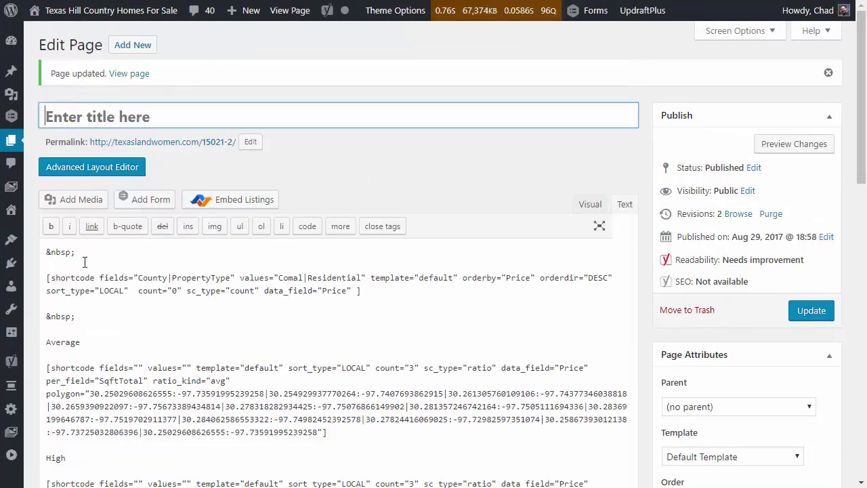
Add the label Test above the count shortcode, then update the page and preview its output
click(101, 262)
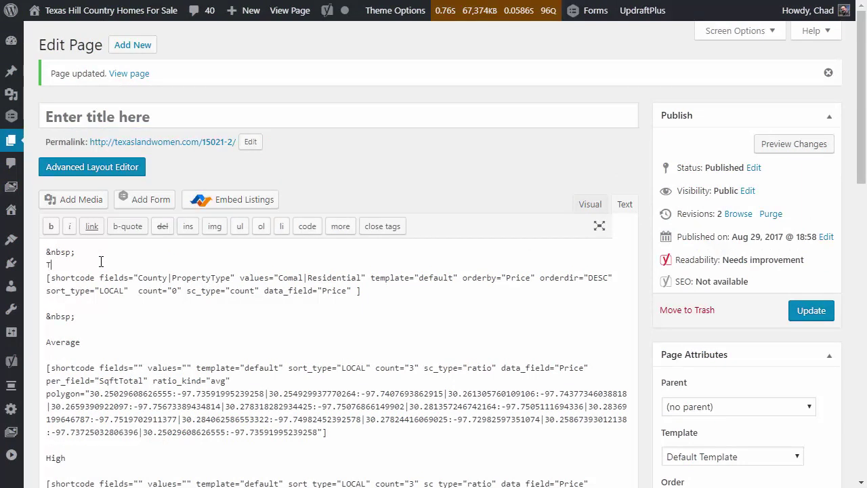
click(805, 314)
click(800, 147)
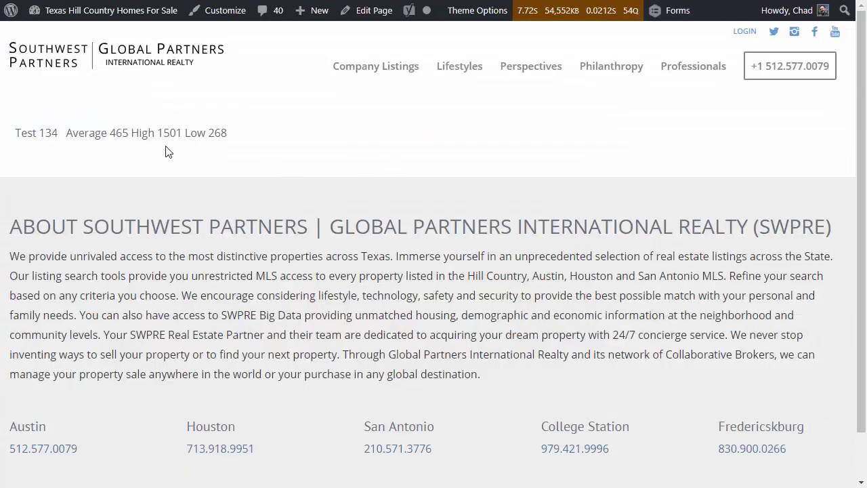
drag(60, 131, 15, 132)
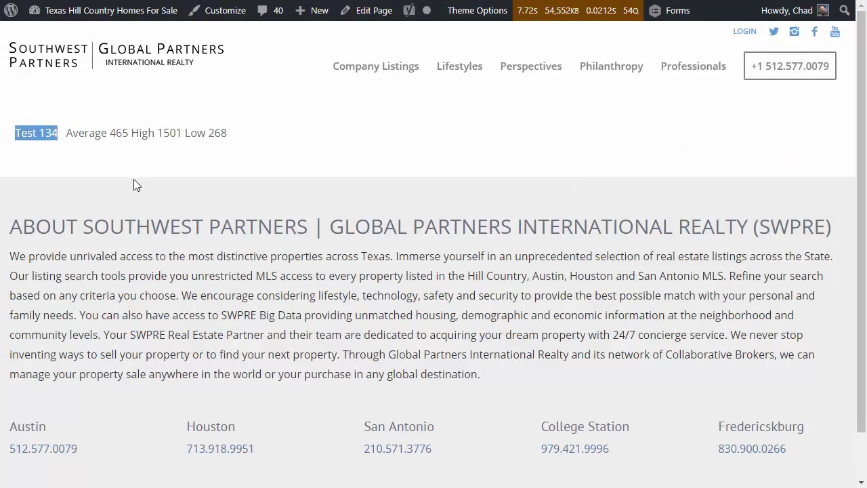
Return to the page editor and examine the count shortcode's field values and count parameter
key(ctrl+shift+Tab)
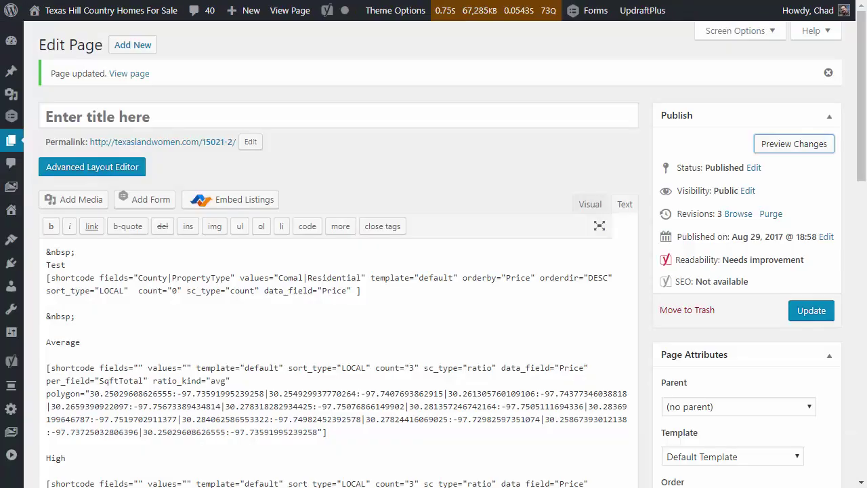
click(208, 293)
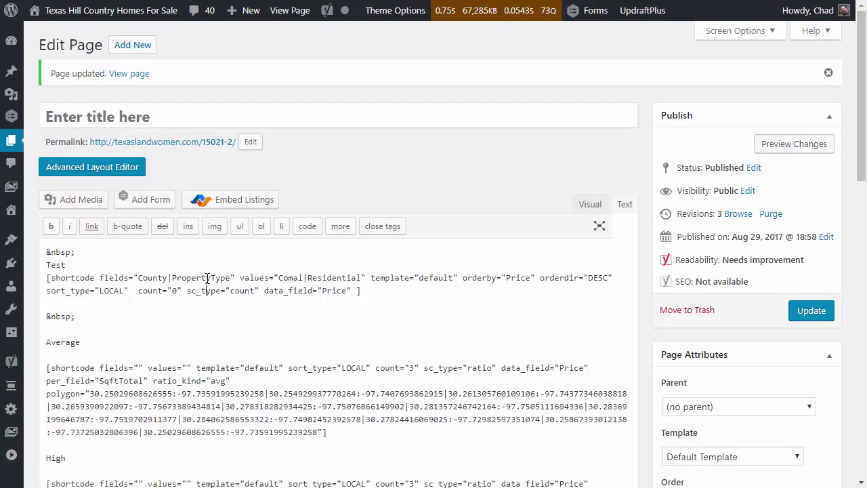
drag(363, 272, 298, 272)
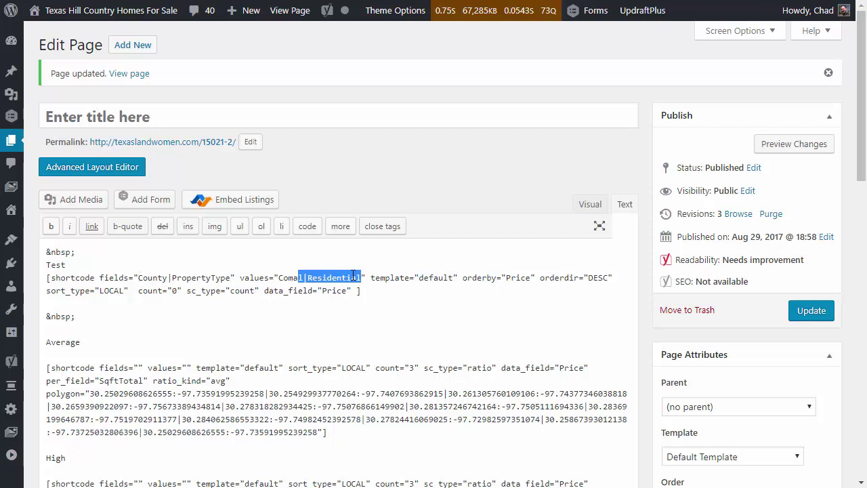
drag(366, 277, 278, 277)
drag(181, 291, 139, 288)
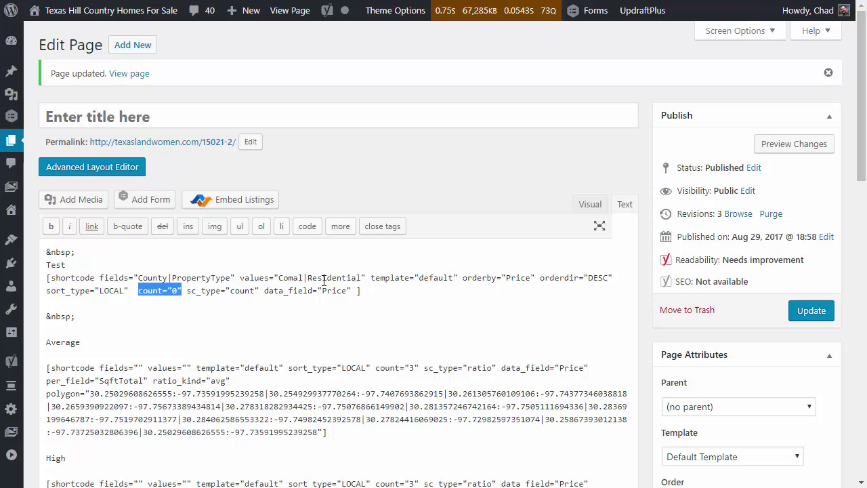
drag(361, 277, 321, 277)
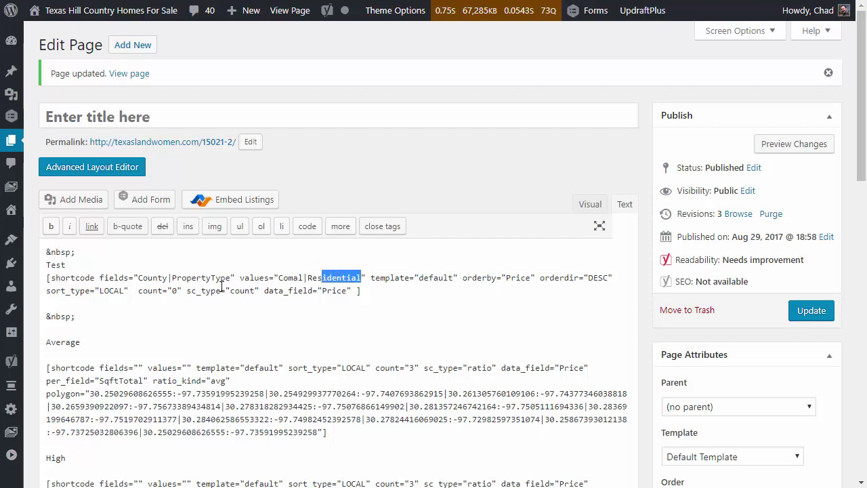
Compare the count shortcode's County and PropertyType fields and Comal value with the Test output on the preview page
drag(231, 277, 177, 278)
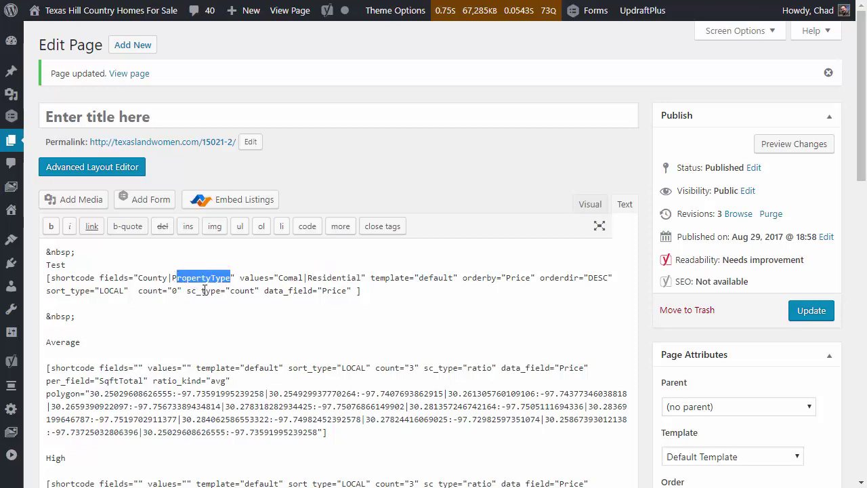
click(164, 278)
double_click(302, 278)
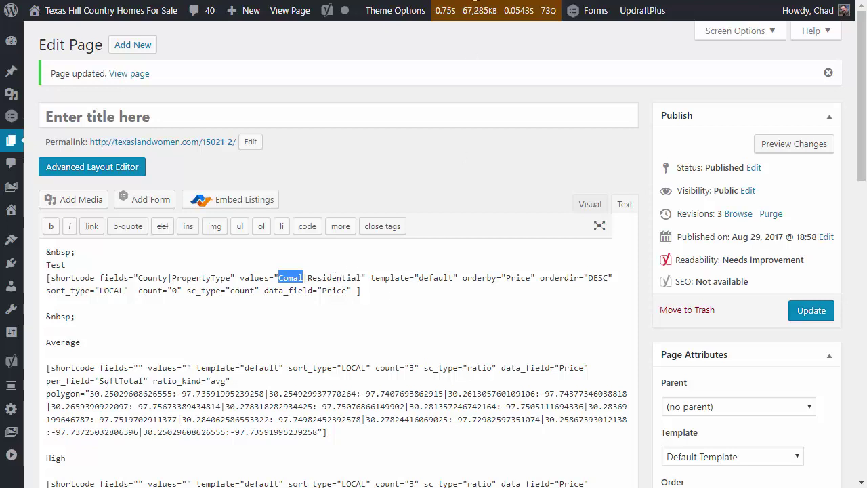
key(ctrl+Tab)
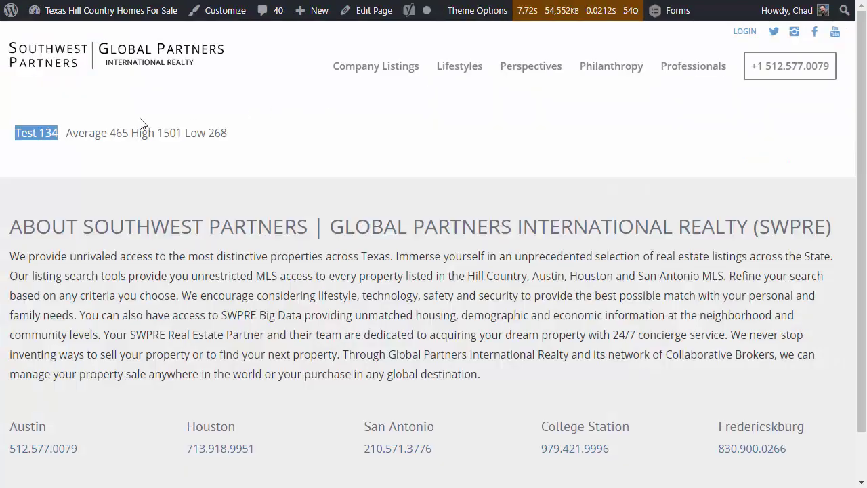
click(59, 133)
drag(60, 134, 41, 134)
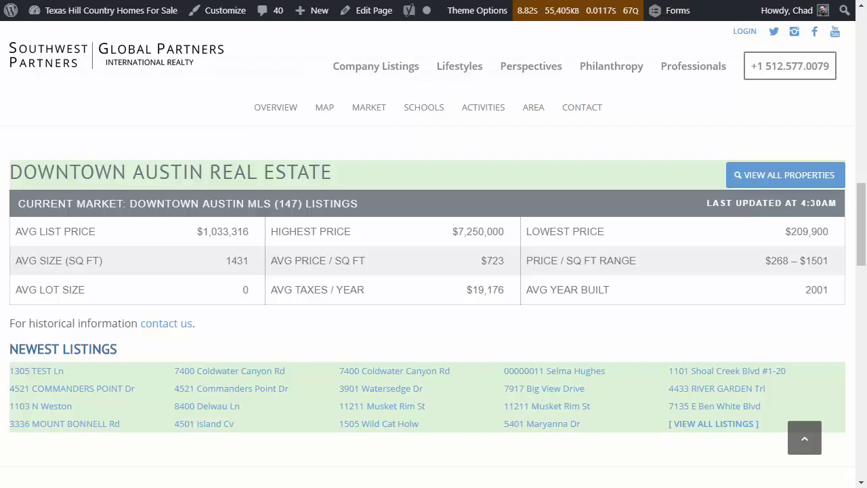
Examine the Downtown Austin page's map heading, market snapshot and view-listings link for where the listing count is used
scroll(361, 200, up, 15)
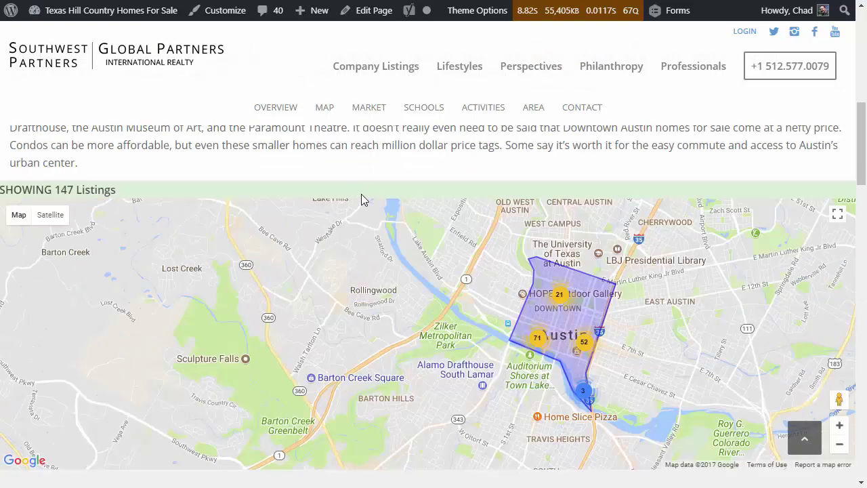
scroll(361, 200, up, 2)
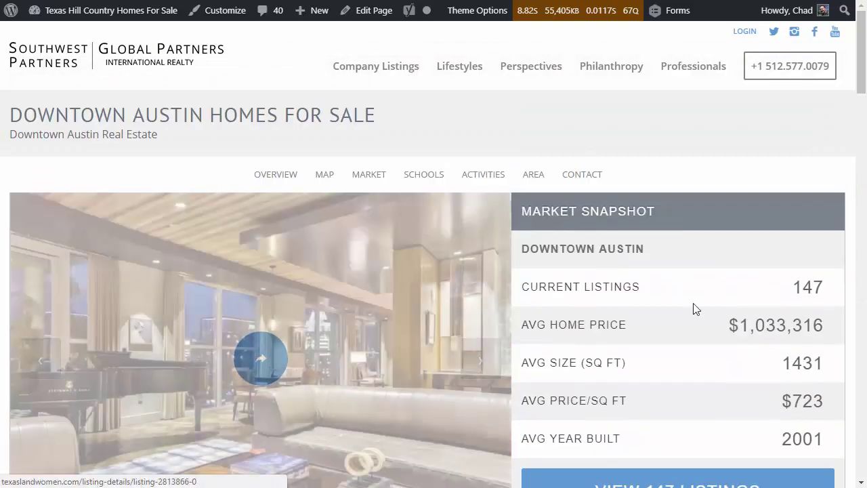
drag(829, 287, 790, 285)
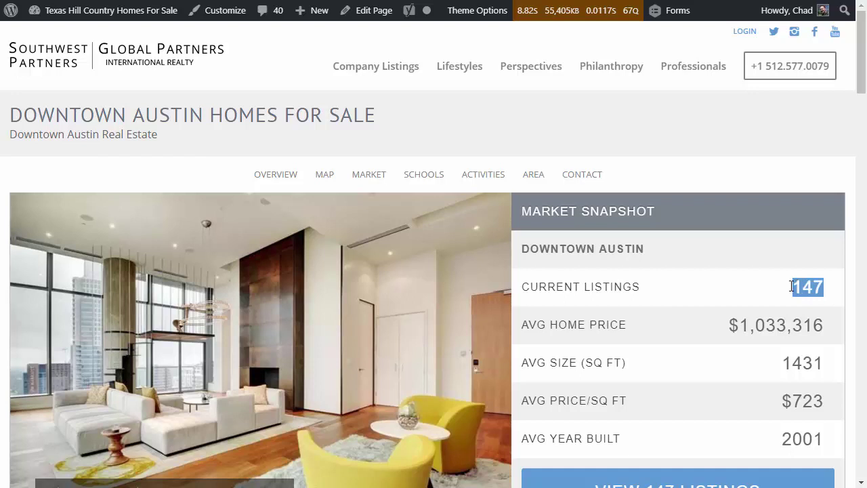
scroll(751, 294, down, 3)
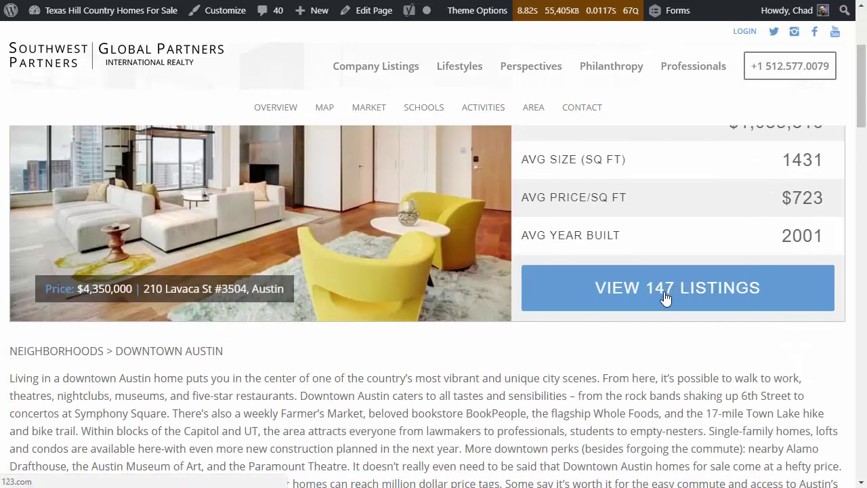
scroll(686, 244, up, 2)
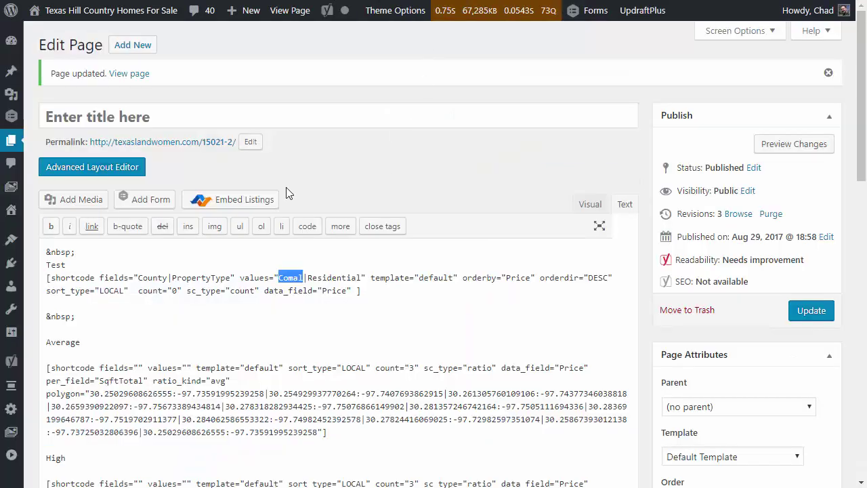
Start a new embedded listings shortcode without a map area, using featured_template.php as its custom template
click(263, 203)
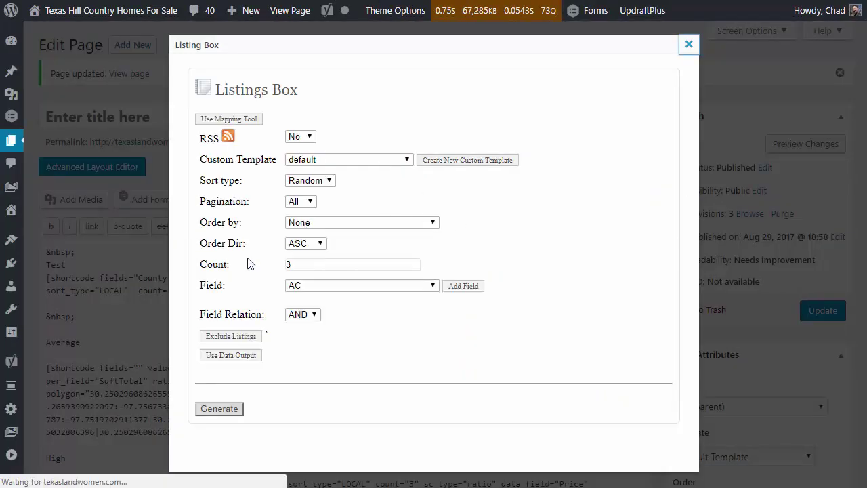
click(237, 119)
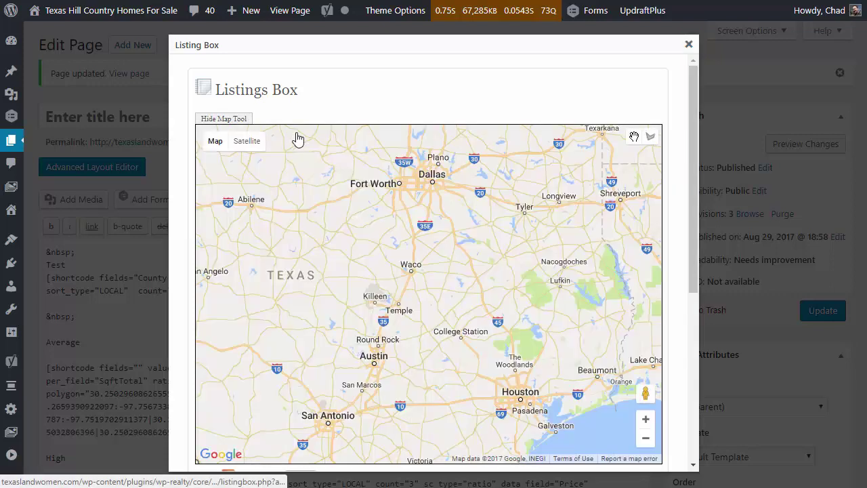
click(244, 120)
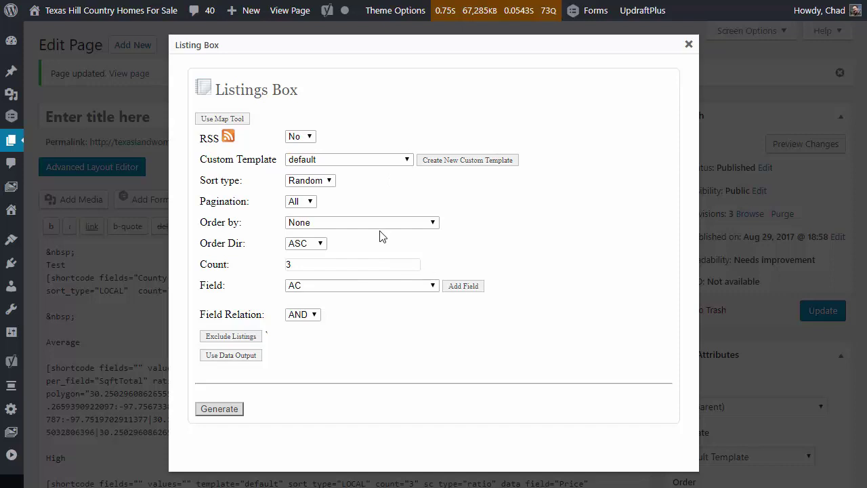
click(341, 164)
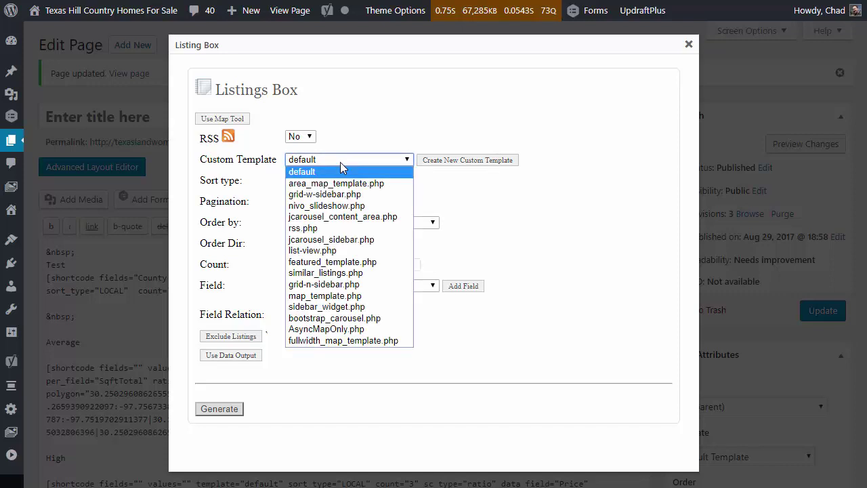
click(352, 262)
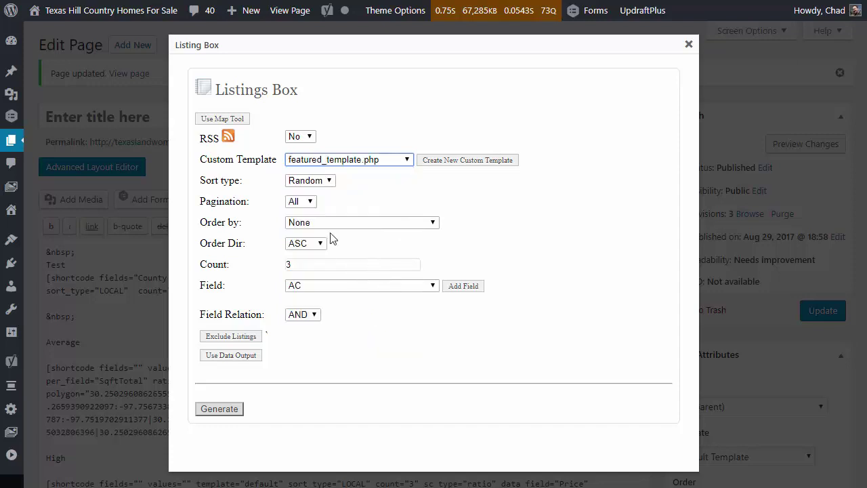
click(310, 264)
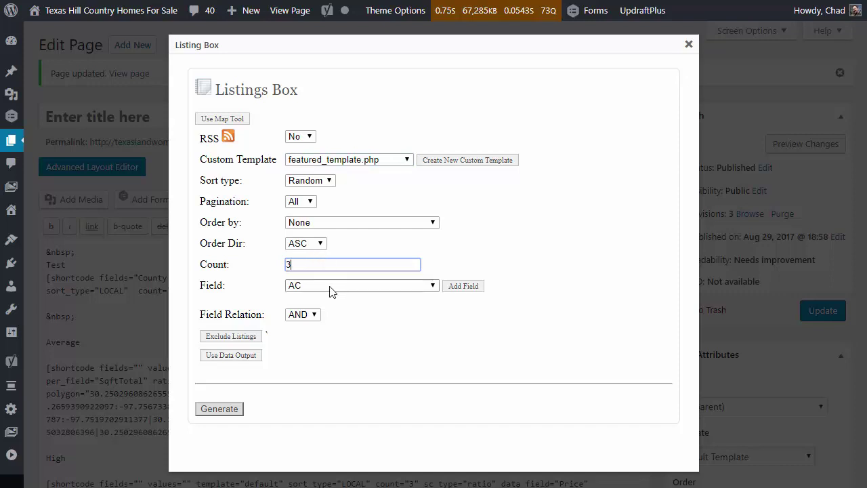
Add a County field filter to the listings shortcode and set its value to Comal
click(330, 286)
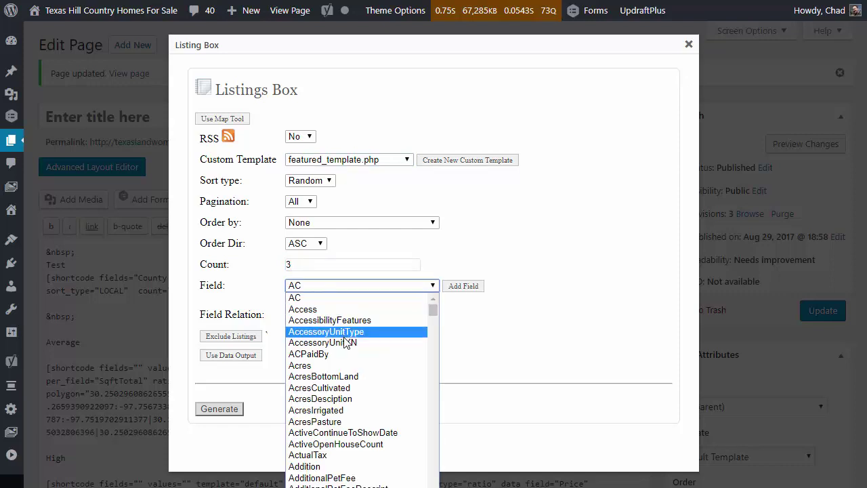
scroll(346, 342, down, 10)
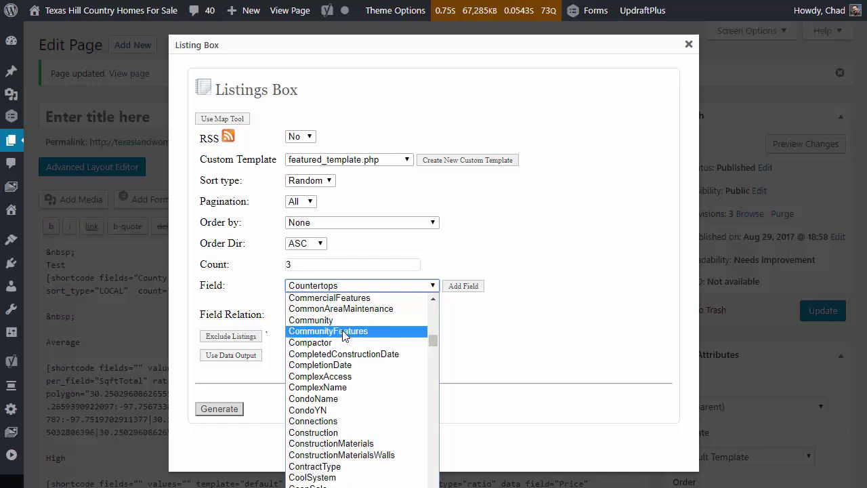
text(y)
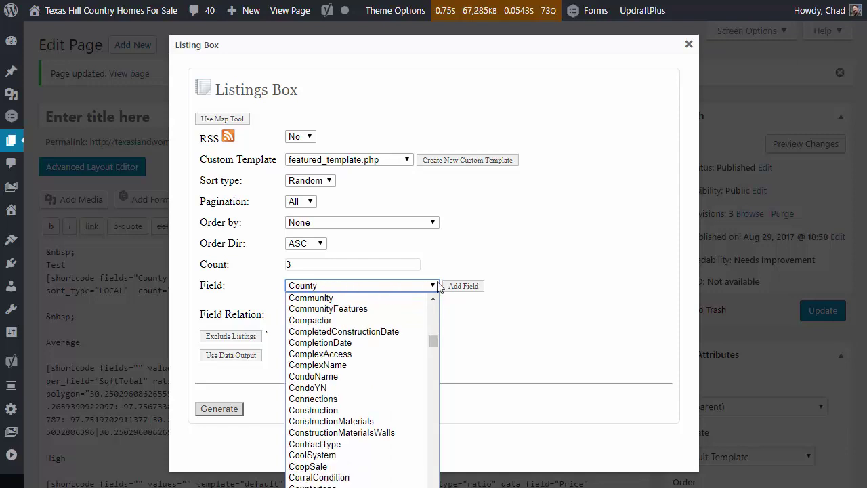
click(471, 285)
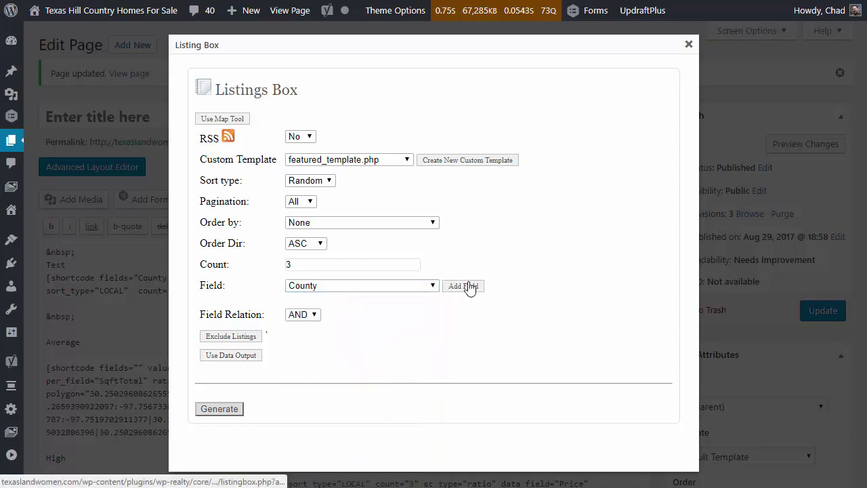
click(471, 286)
click(437, 309)
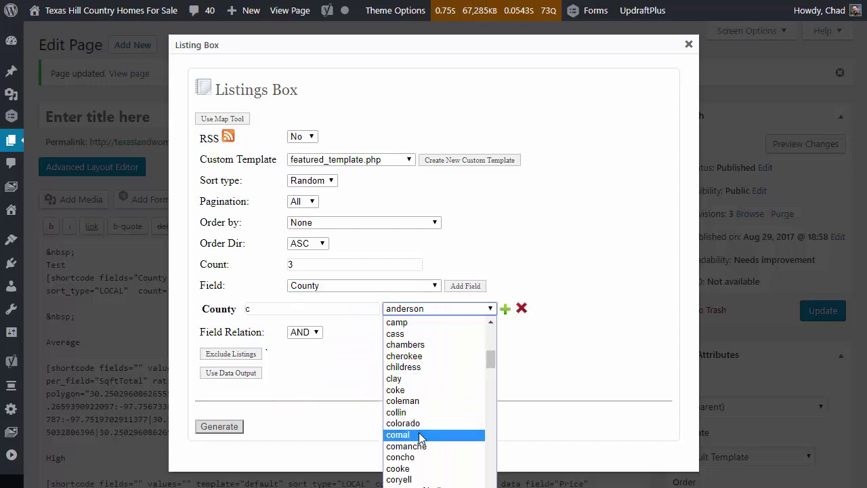
click(444, 434)
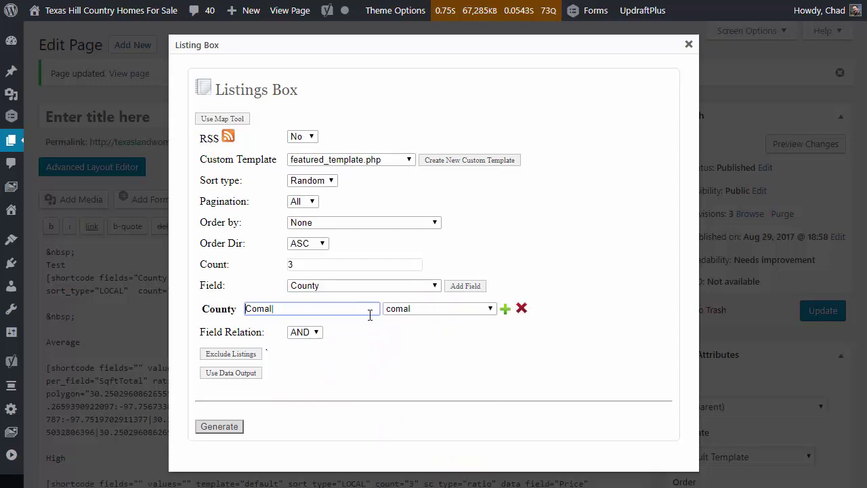
Add a PropertyType field filter below the County filter and set its value to Residential
click(434, 287)
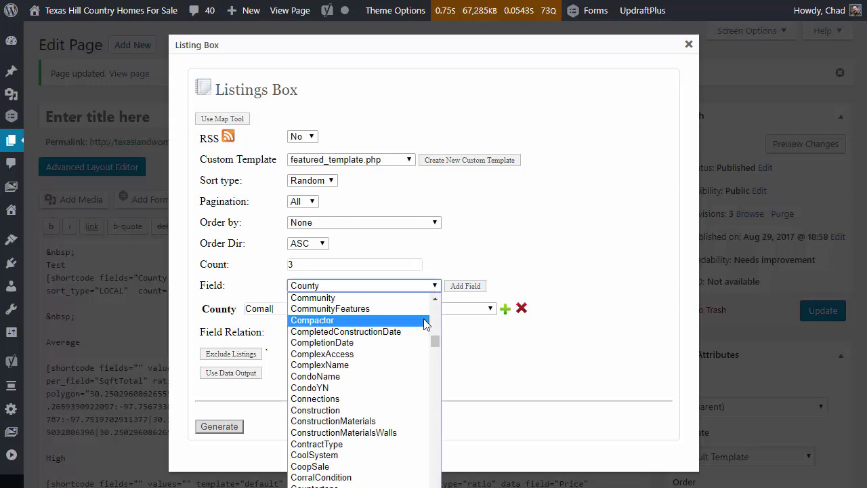
scroll(423, 316, down, 10)
click(397, 419)
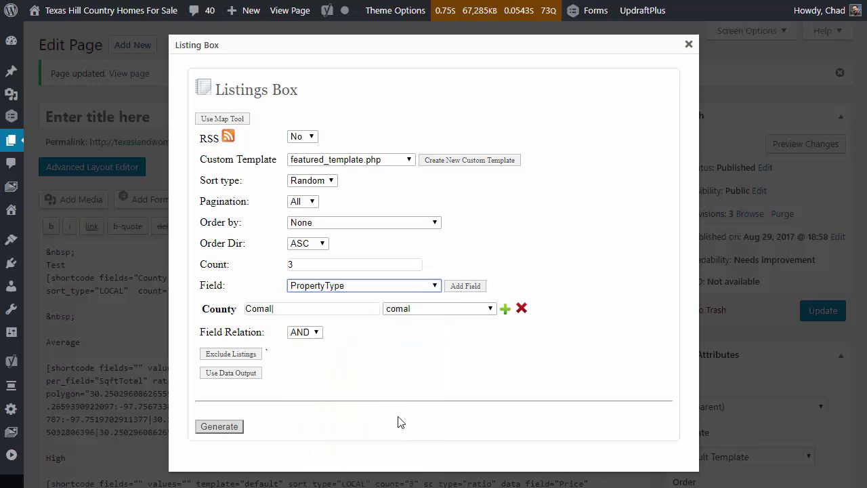
click(465, 286)
click(375, 324)
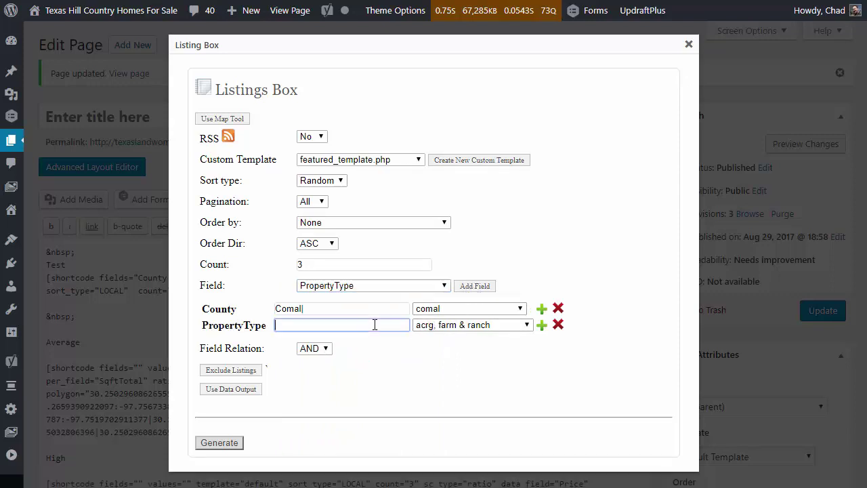
click(358, 347)
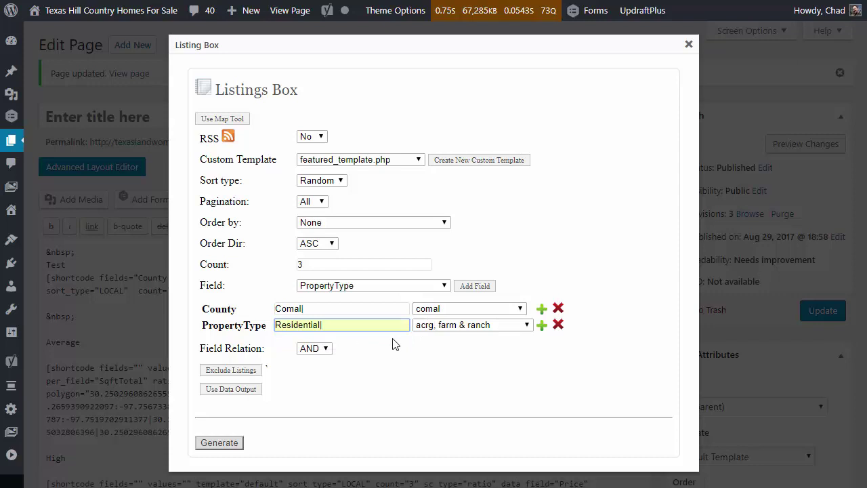
click(527, 325)
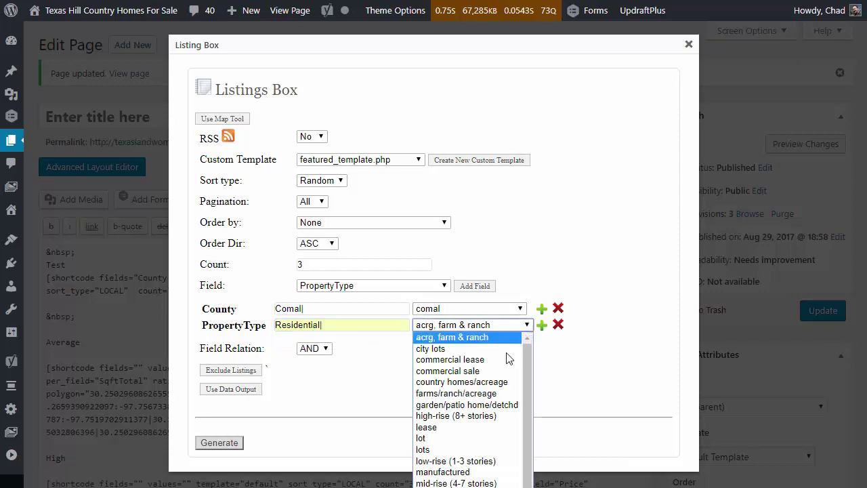
click(332, 325)
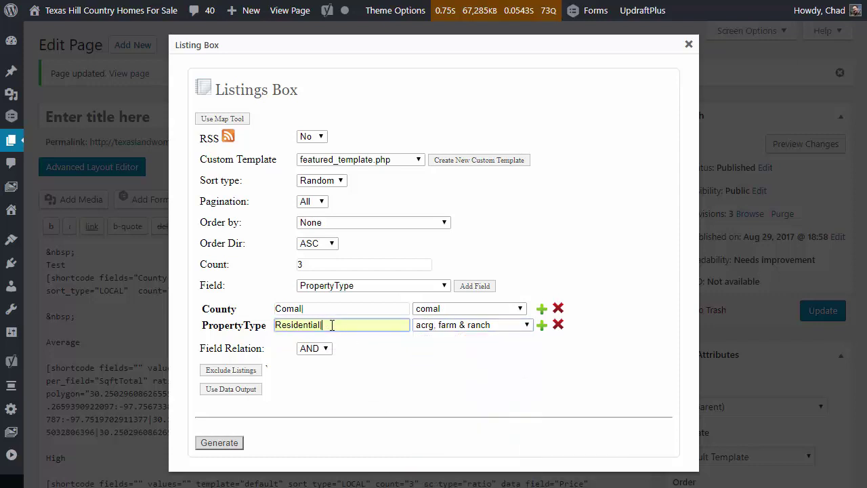
click(359, 343)
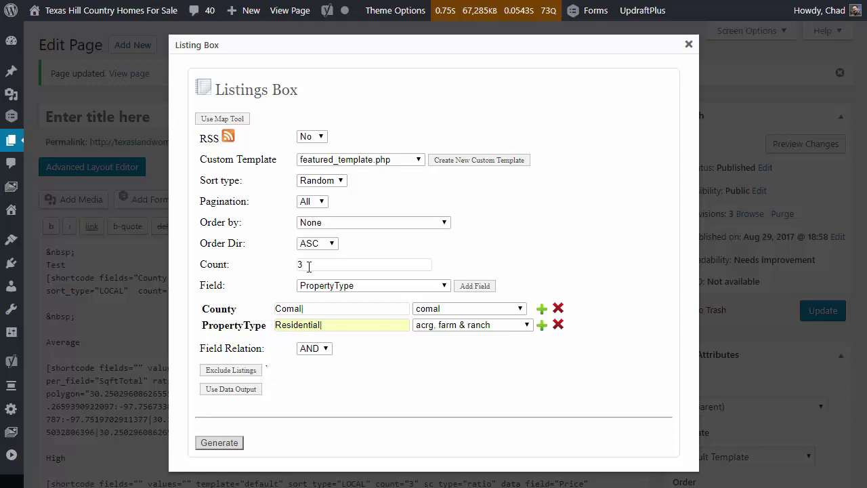
Order the shortcode's listings by Price in DESC direction
click(373, 163)
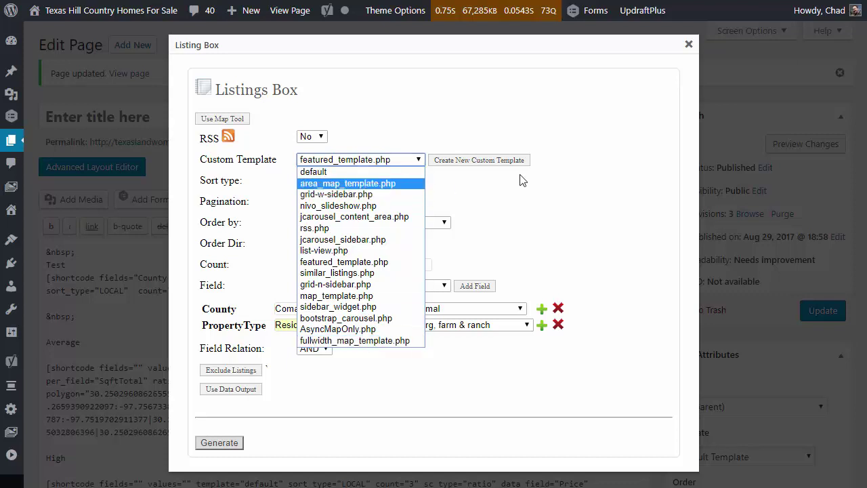
click(550, 207)
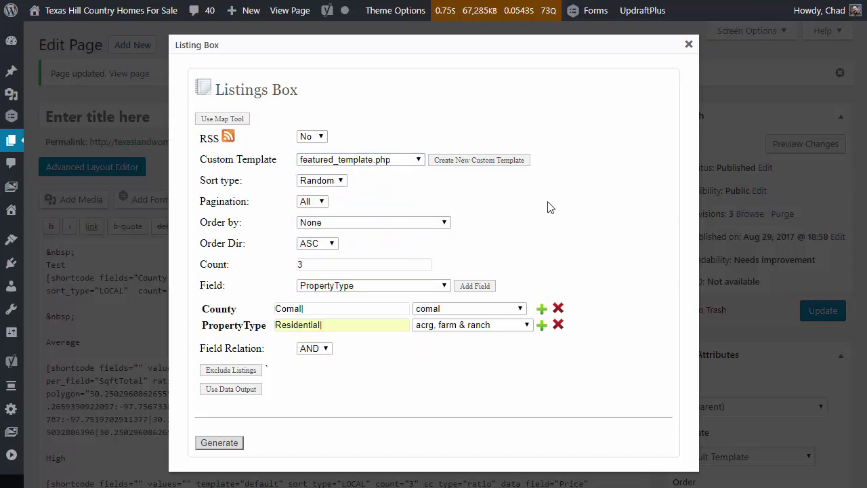
click(325, 245)
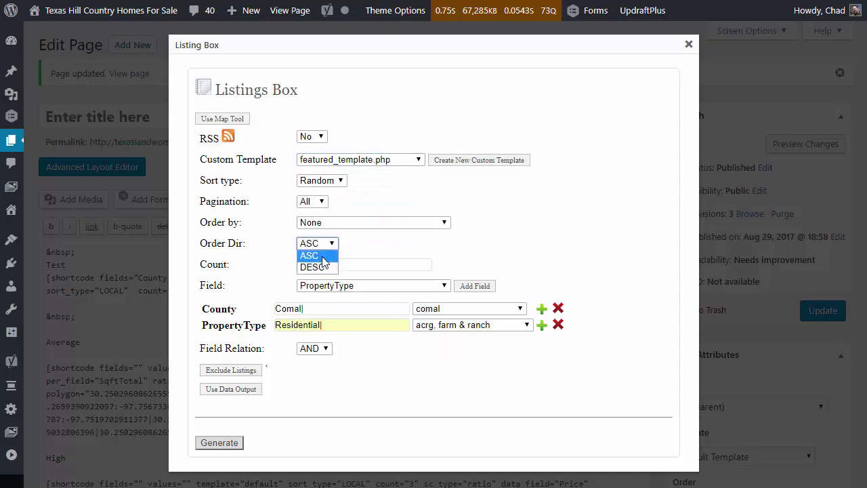
click(324, 268)
click(326, 224)
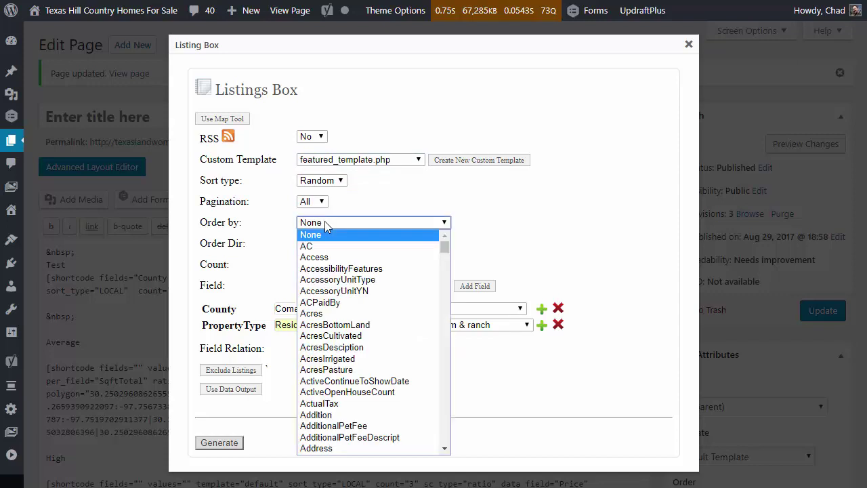
text(price)
key(Return)
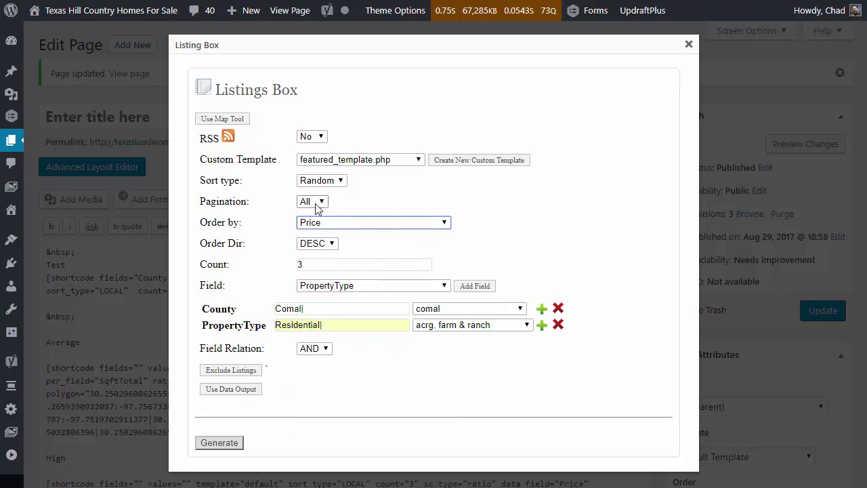
Review the listings shortcode's count and its County and PropertyType filter values
click(308, 265)
double_click(308, 266)
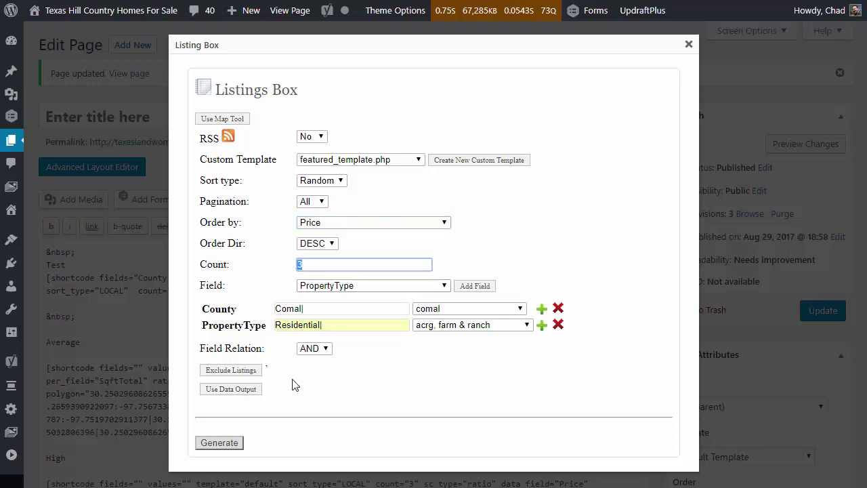
double_click(332, 310)
double_click(331, 327)
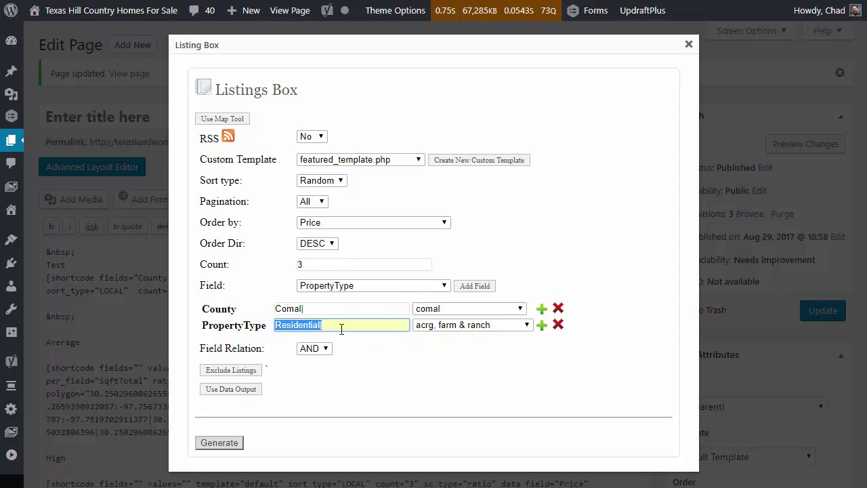
Generate the Comal Residential listings shortcode into the page content under Test and update the page
click(239, 444)
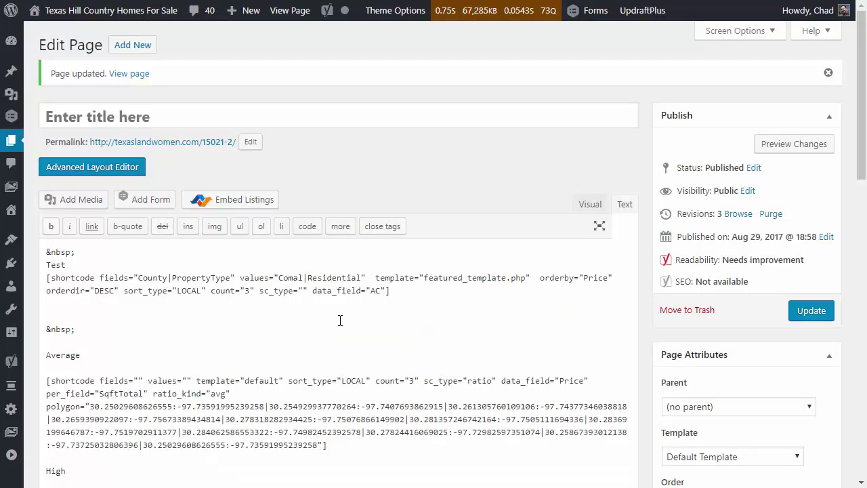
drag(390, 291, 42, 279)
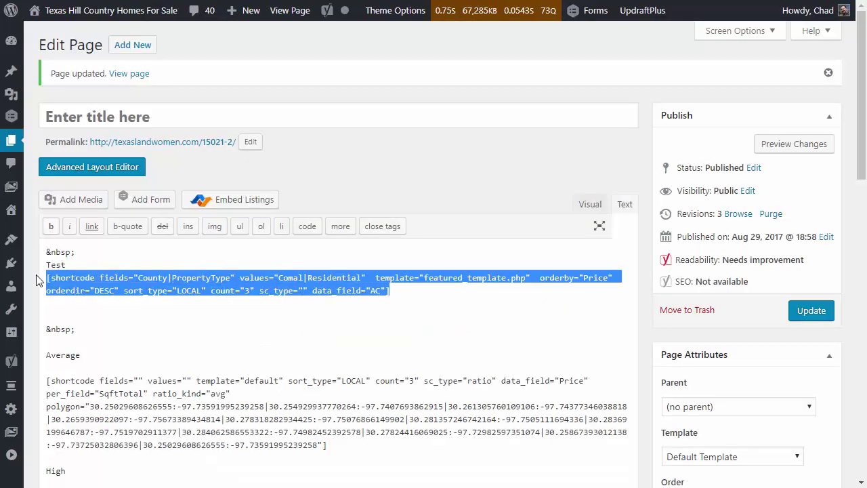
click(95, 316)
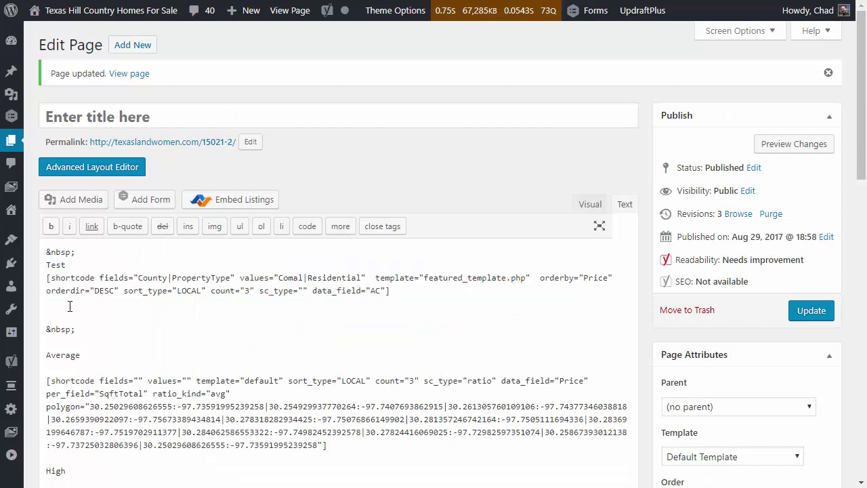
click(800, 313)
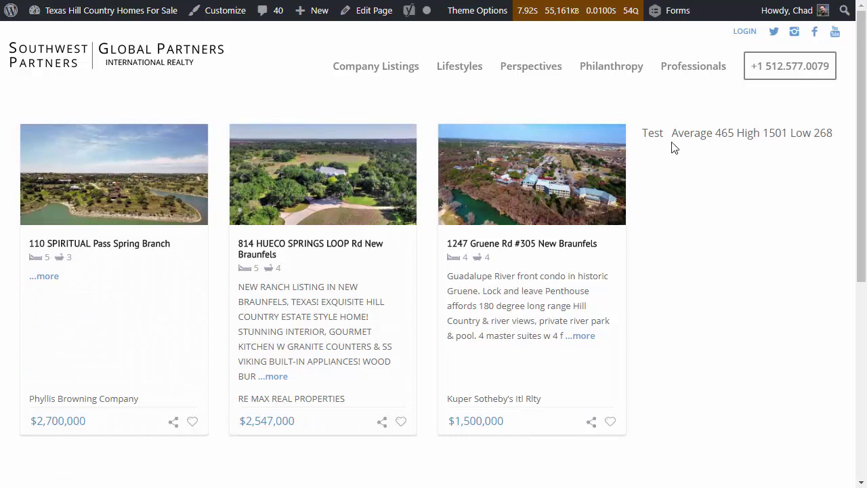
Review the Average, High and Low output beside the listings on the published page and return to the page editor
drag(666, 133, 831, 134)
click(791, 175)
mouse_move(407, 11)
key(ctrl+Tab)
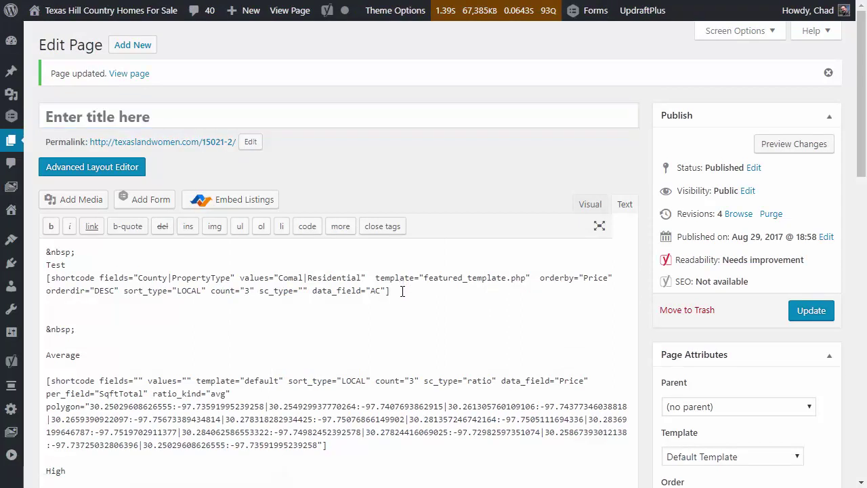
Compare the polygon coordinates in the Average shortcode with the polygon setting in the High shortcode
scroll(403, 291, down, 3)
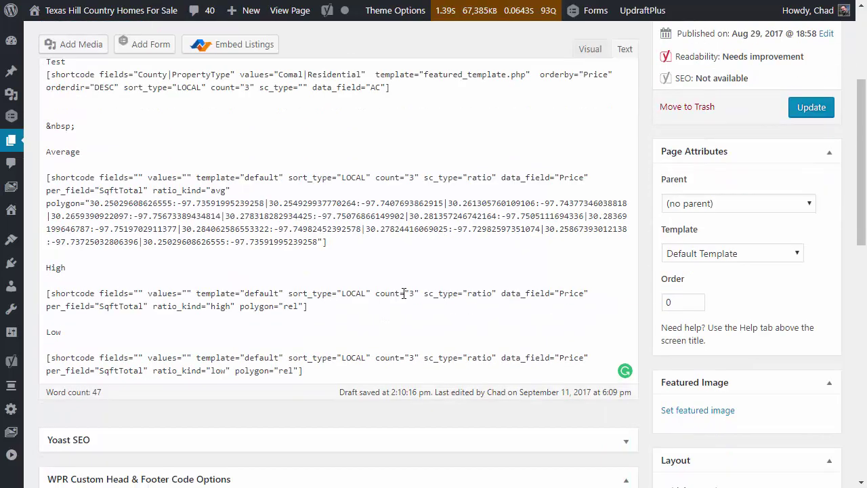
drag(319, 241, 89, 203)
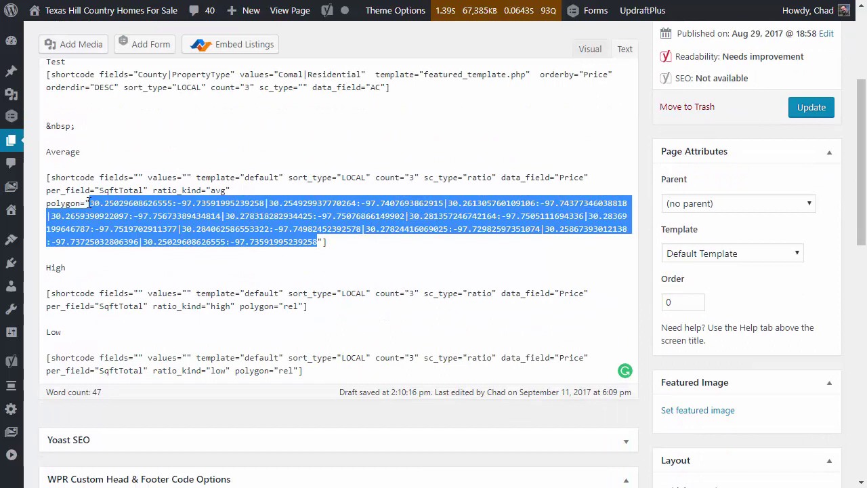
click(298, 306)
drag(298, 306, 284, 306)
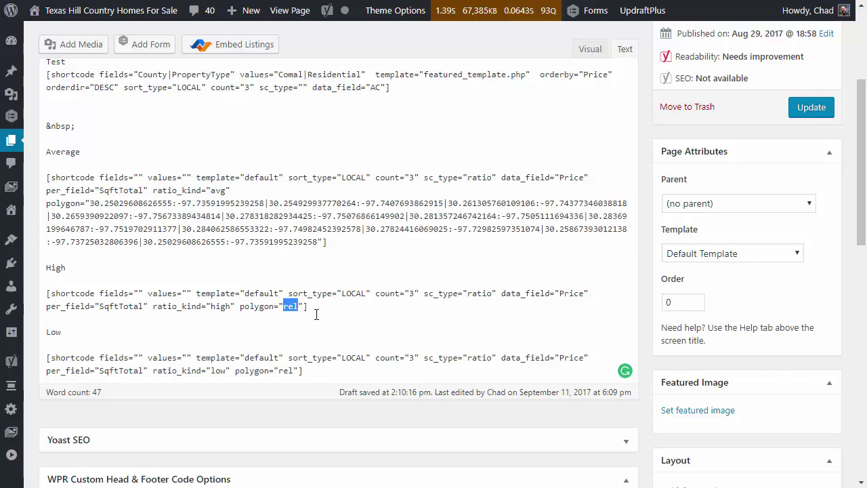
scroll(323, 129, up, 2)
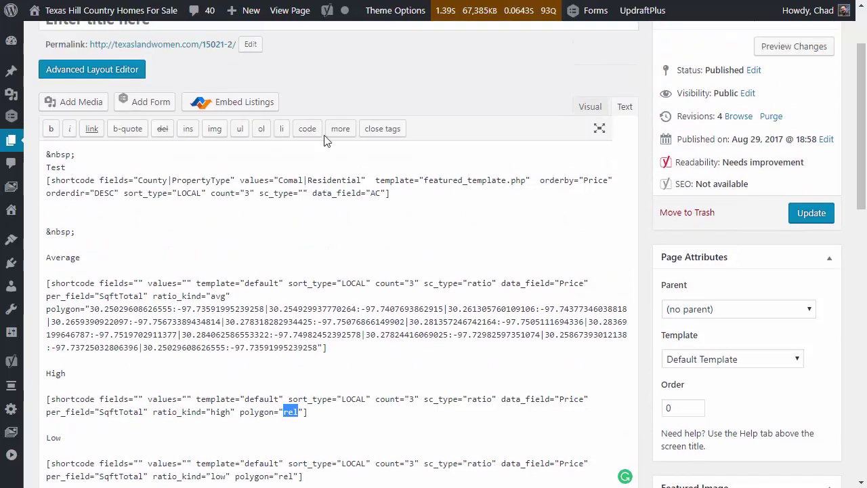
click(305, 234)
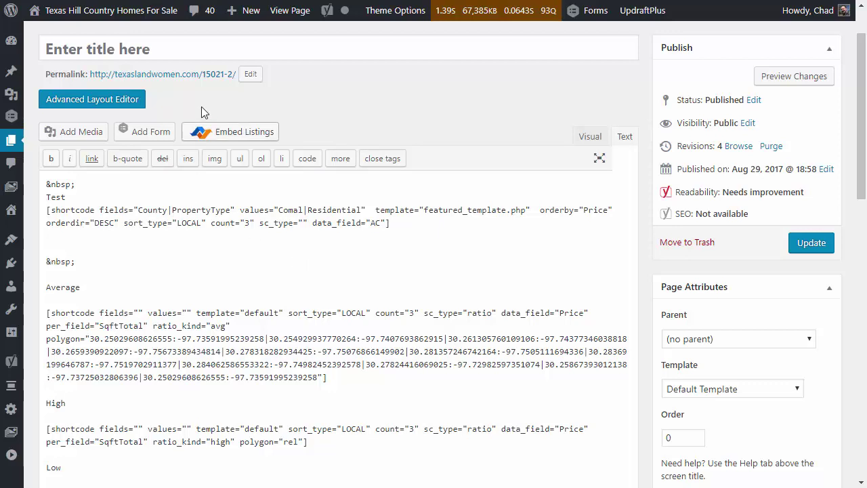
click(225, 133)
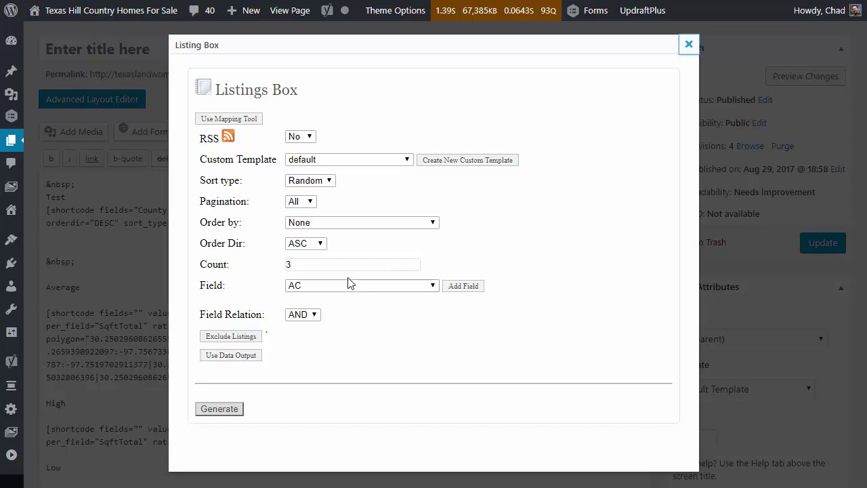
click(344, 288)
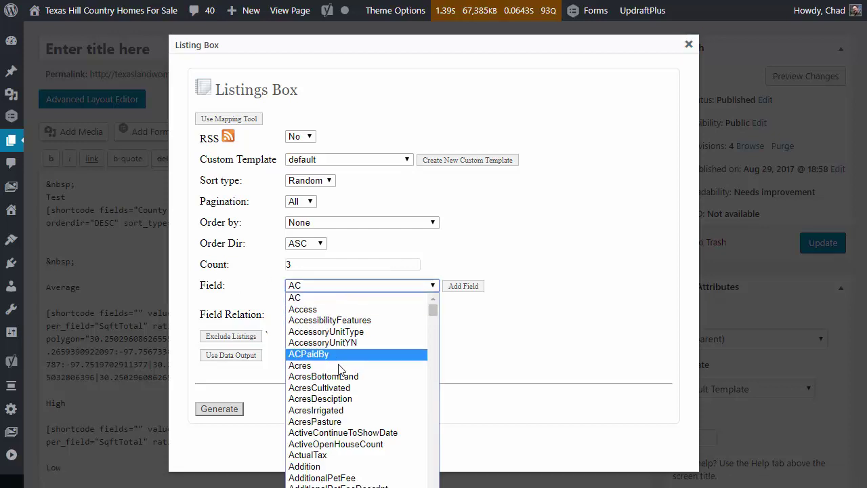
click(489, 350)
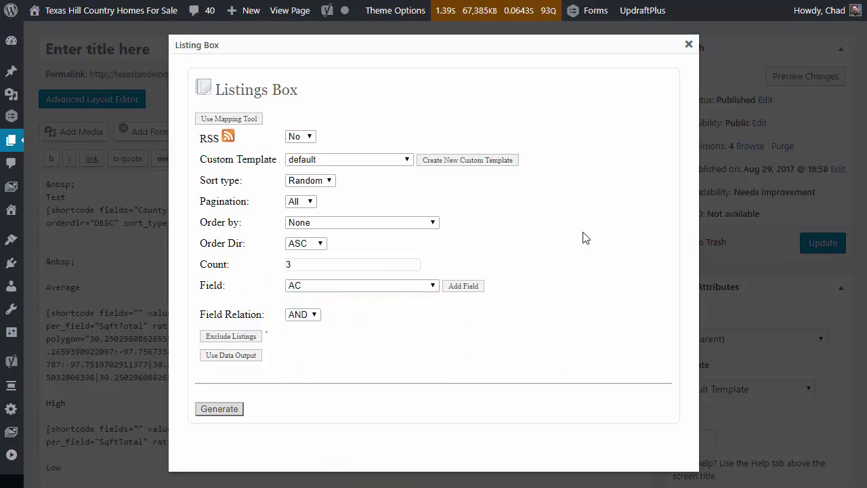
click(690, 44)
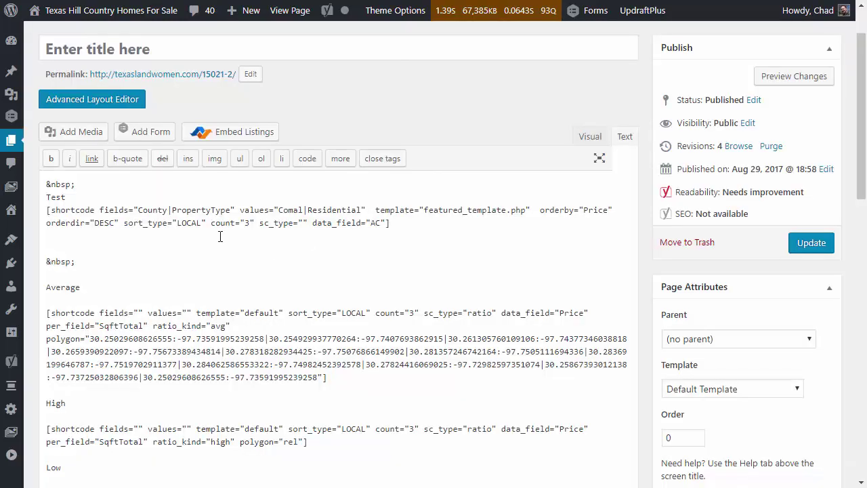
Append Price after PropertyType in the fields list of the listings shortcode, separated by a vertical bar
click(232, 210)
text(|)
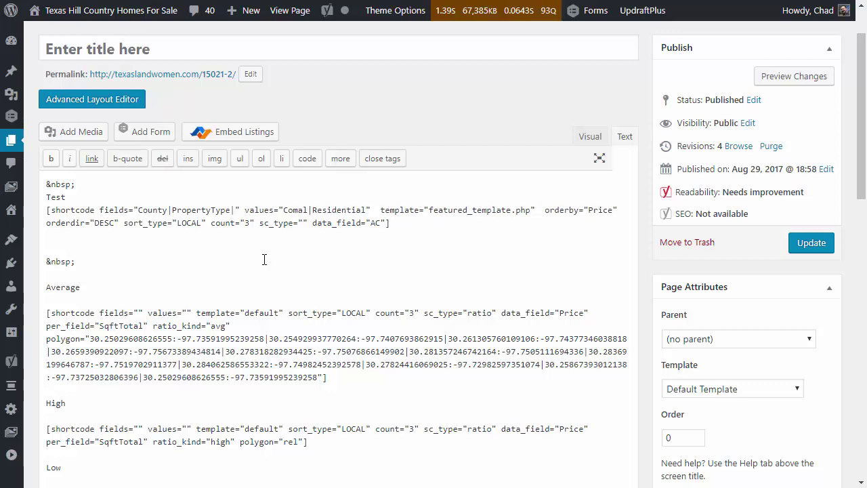
text(Price)
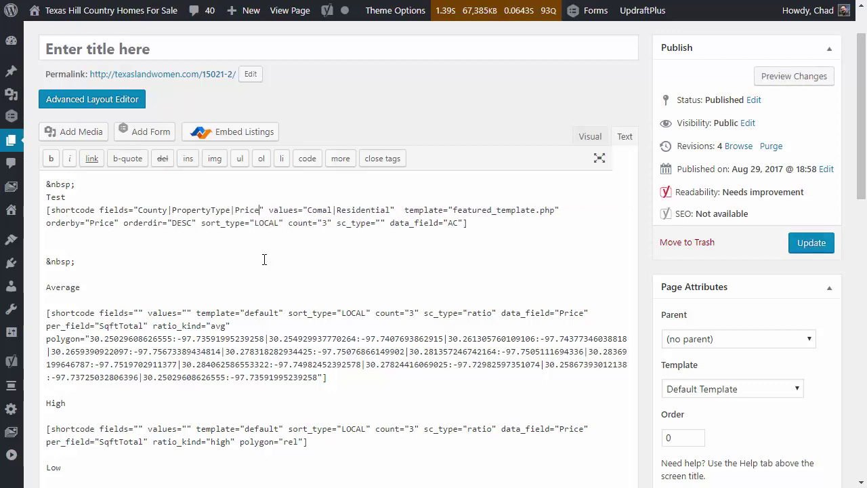
click(391, 210)
text(|)
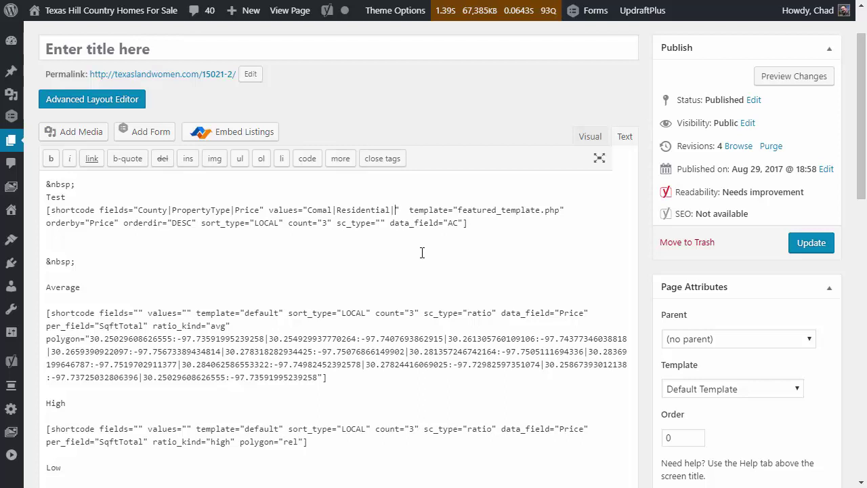
text(123)
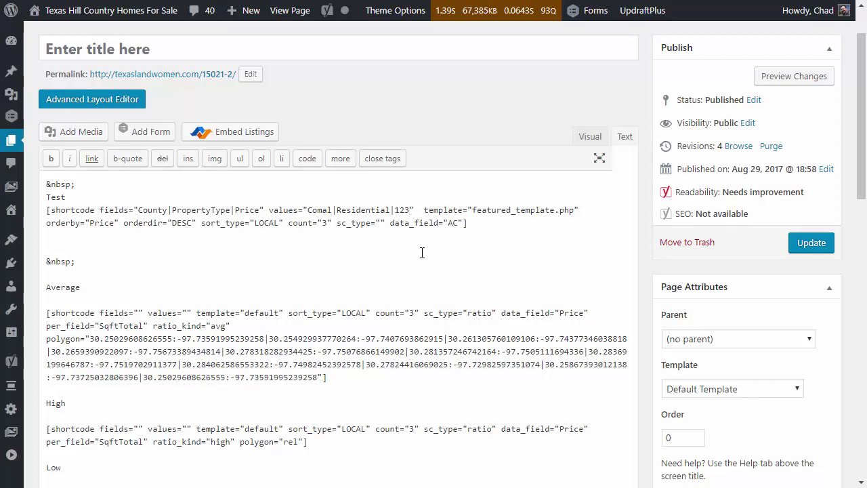
key(BackSpace)
key(BackSpace)
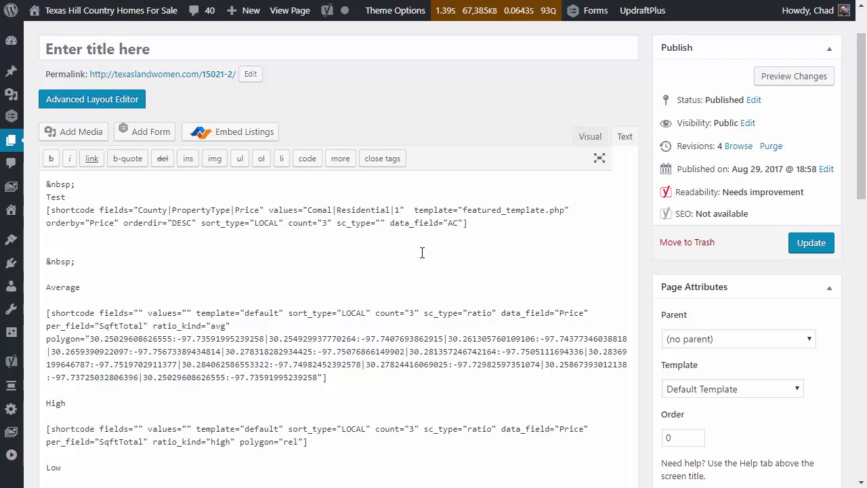
text(00000)
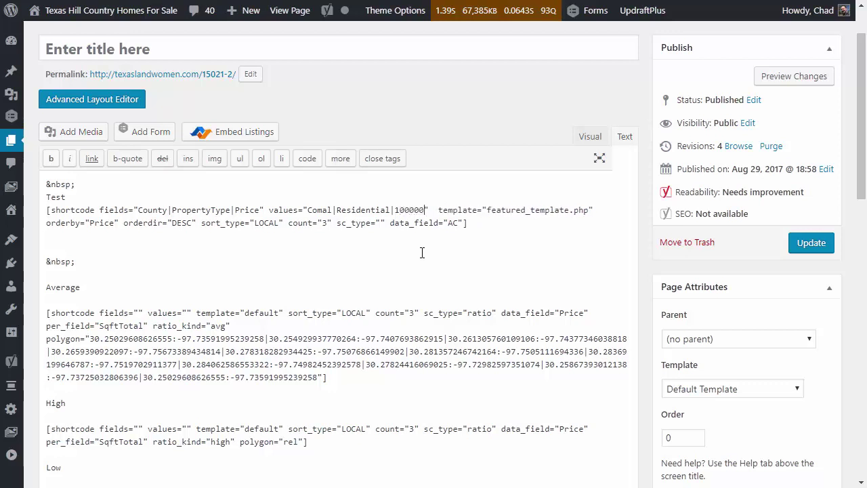
text(-200000)
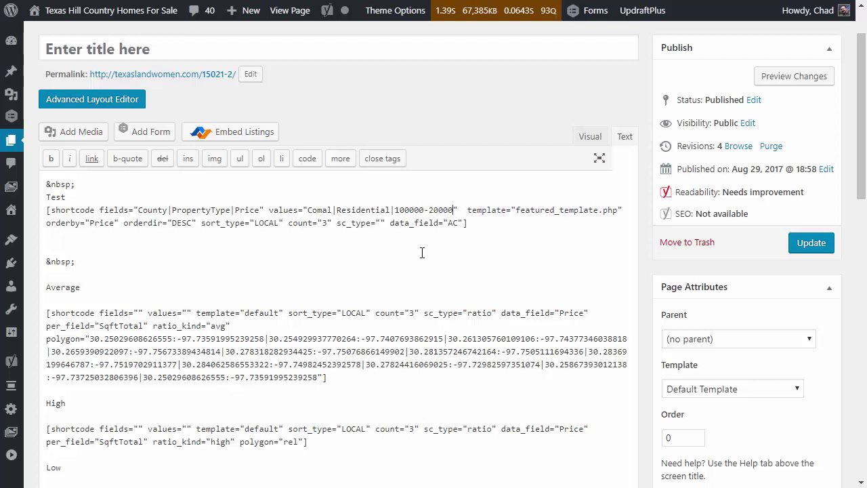
text(0)
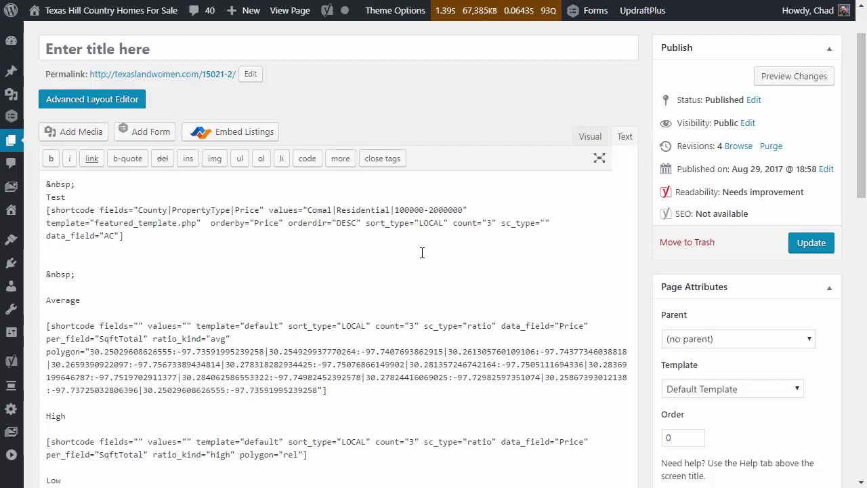
key(BackSpace)
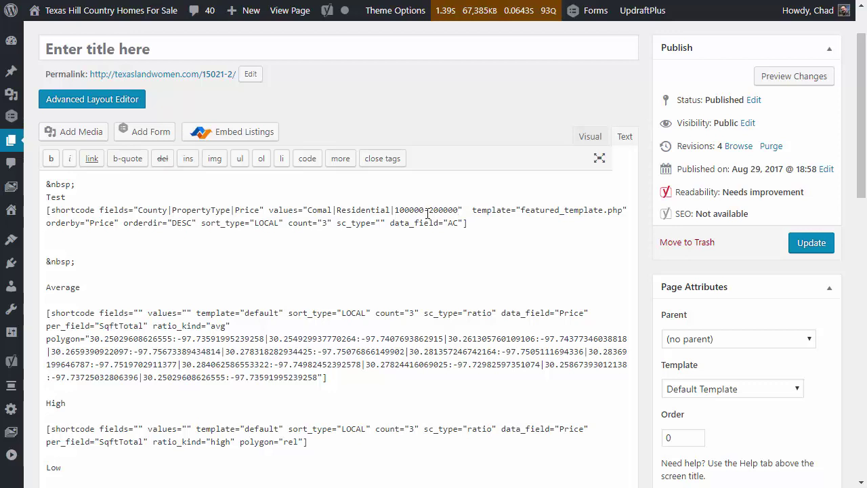
Review the price range in the listings shortcode's values and the matching Price entry in its fields
drag(395, 210, 459, 206)
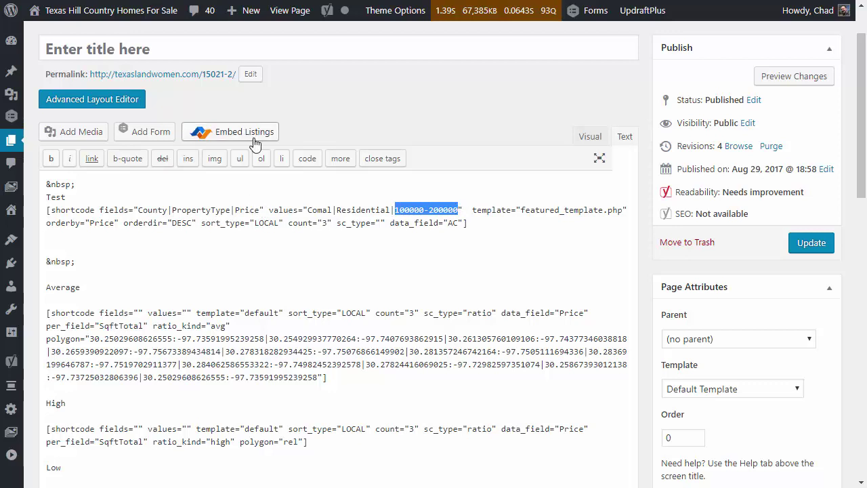
click(424, 211)
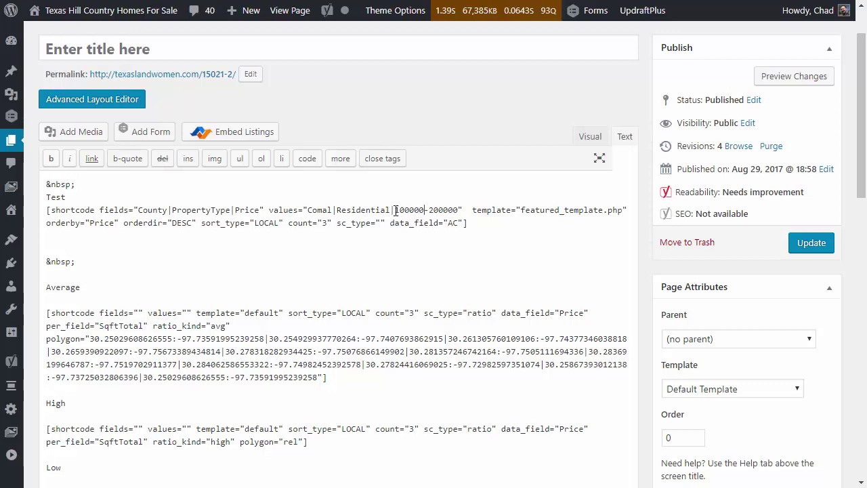
drag(396, 210, 460, 210)
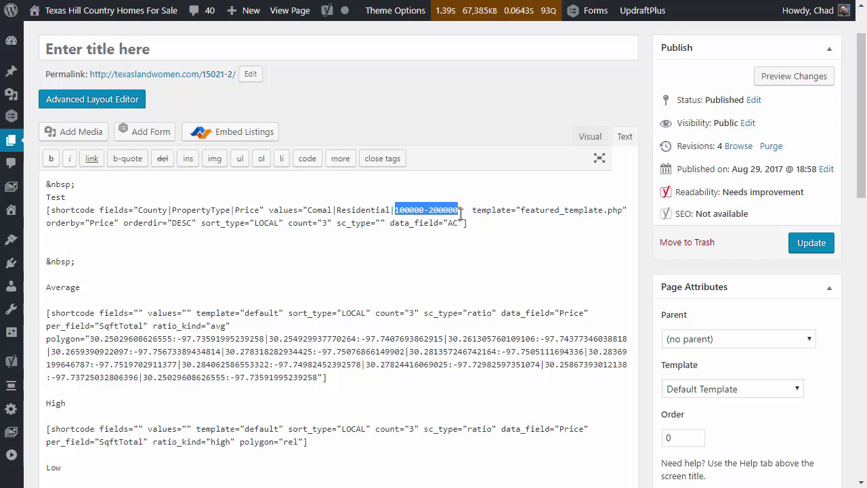
click(397, 212)
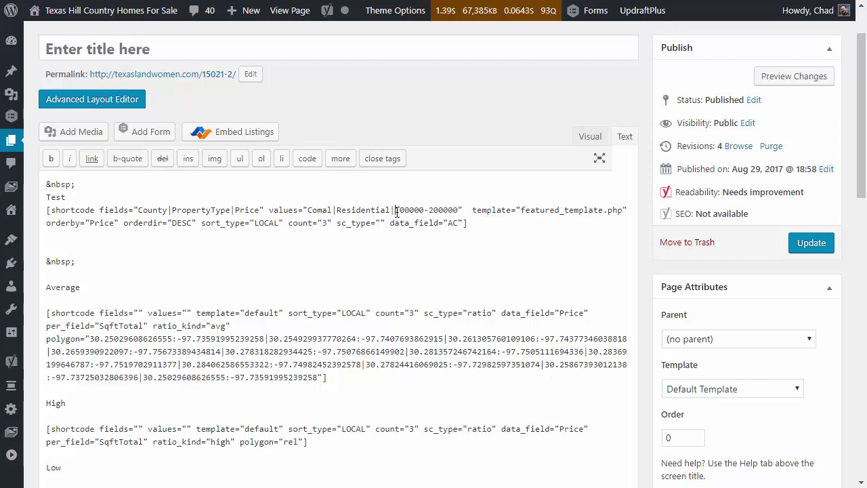
drag(396, 210, 430, 211)
click(461, 211)
click(262, 210)
Look up the Remarks field in the Listings Box field choices and close the box without generating a shortcode
scroll(334, 239, down, 1)
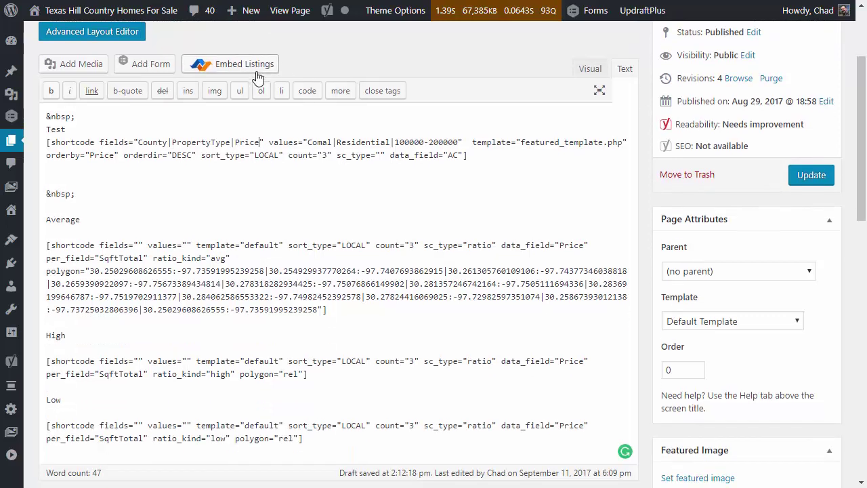
click(251, 64)
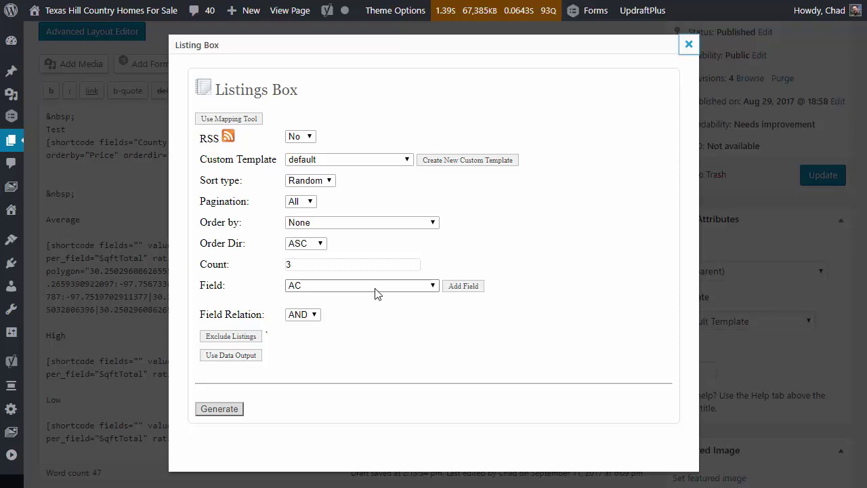
click(376, 286)
text(rem)
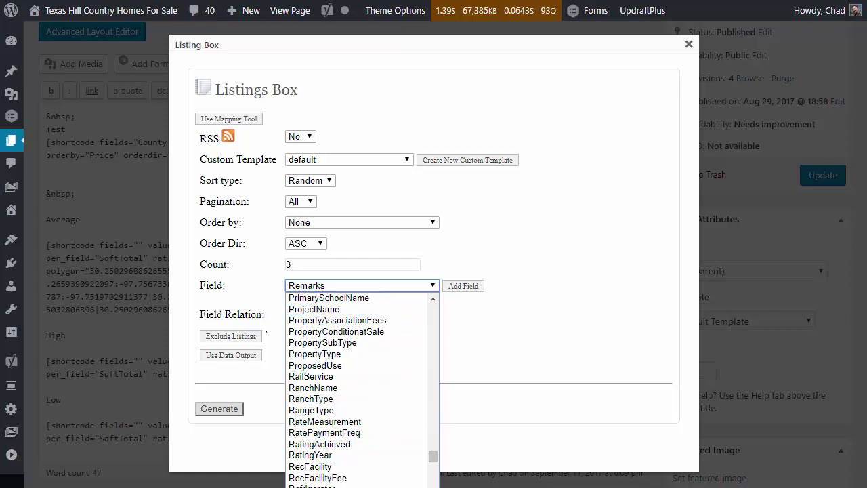
key(Return)
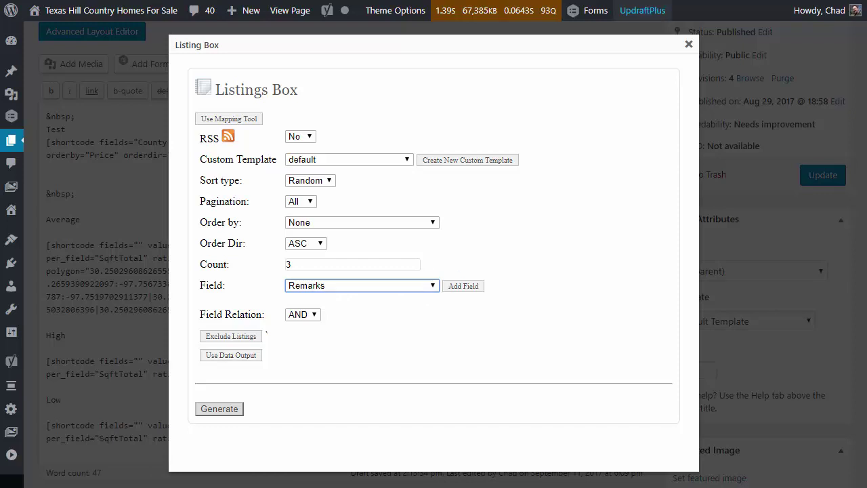
mouse_move(642, 10)
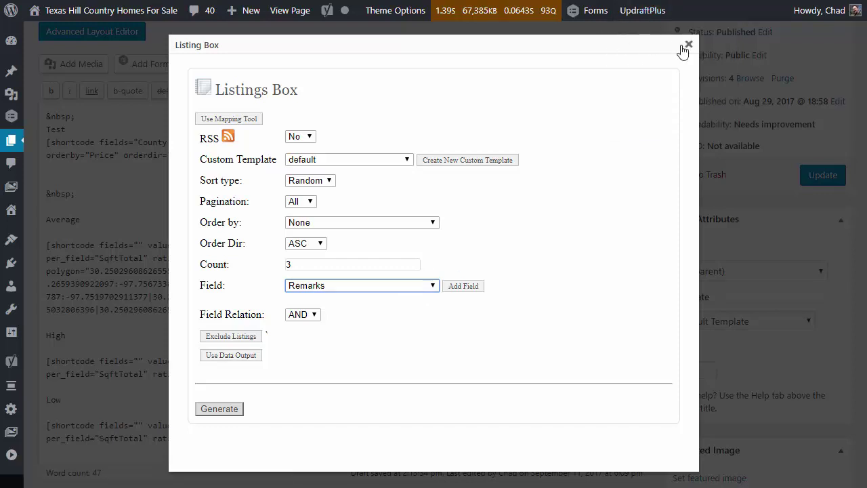
click(689, 46)
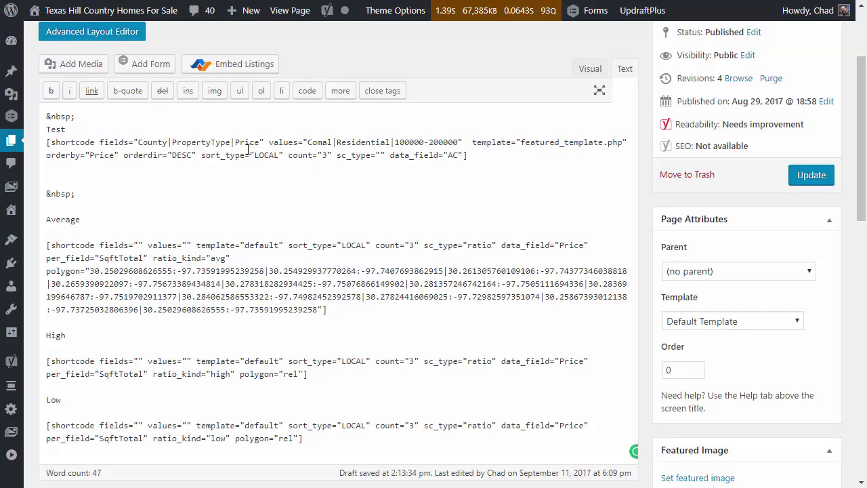
Append Remarks after Price in the fields list of the listings shortcode, separated by a vertical bar
click(261, 144)
text(|)
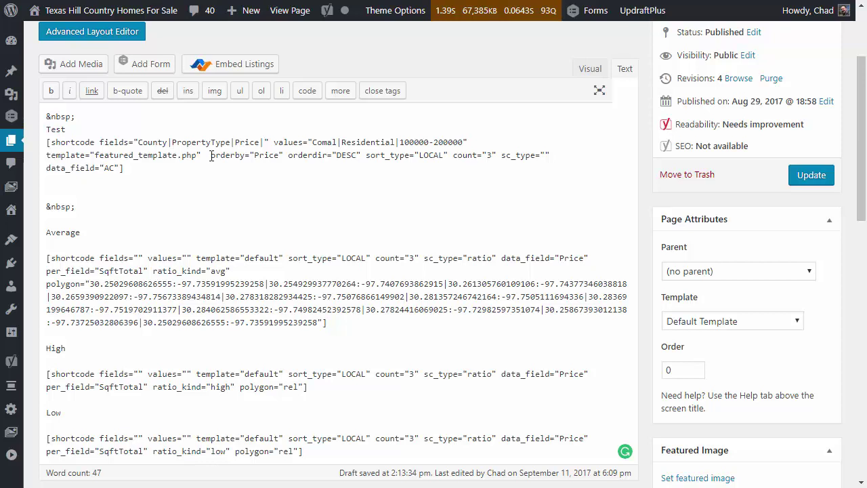
text(Remark)
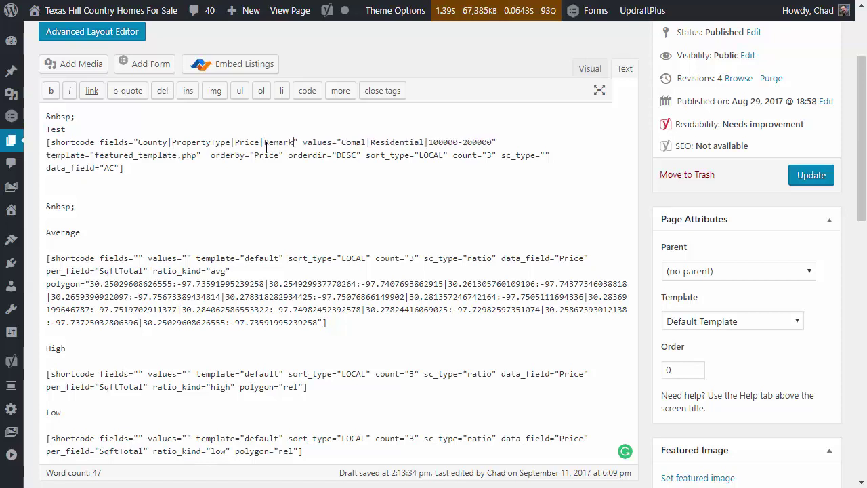
text(s)
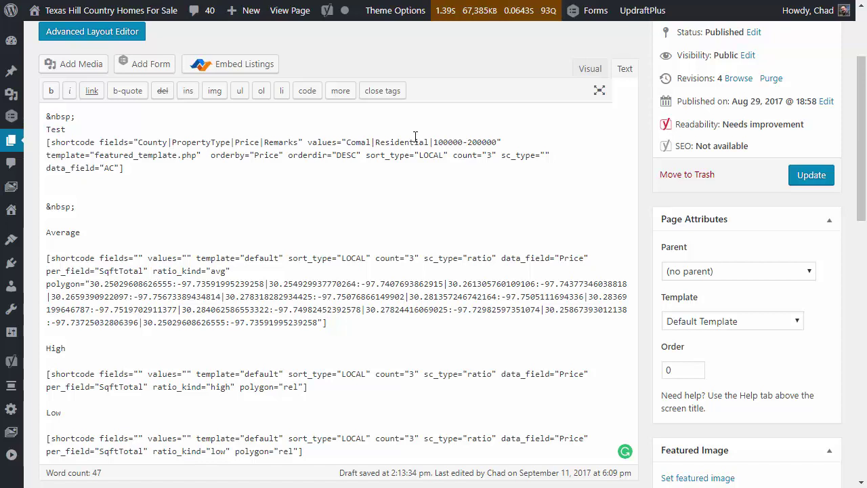
click(498, 142)
text(|)
text(%)
text(Lease Op)
text(tion)
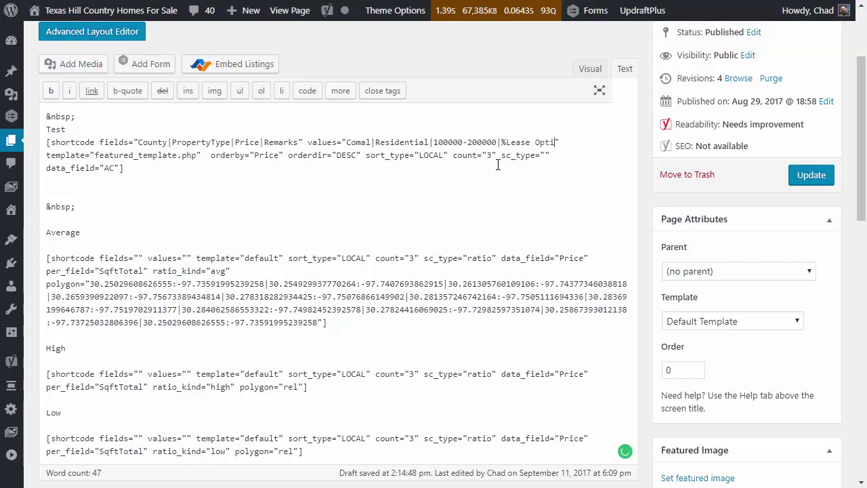
text(%)
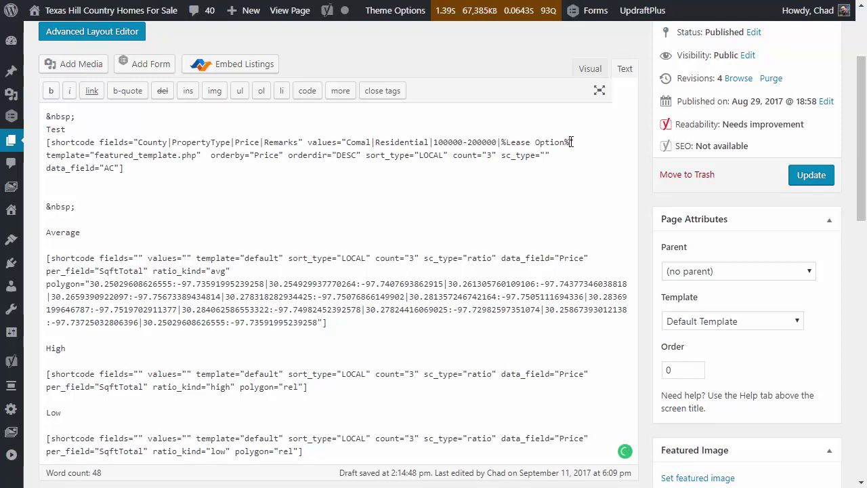
drag(504, 143, 565, 142)
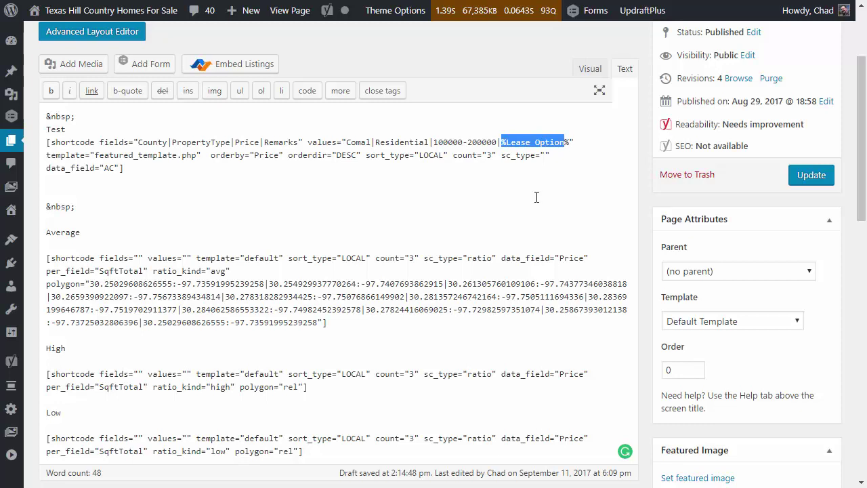
click(570, 140)
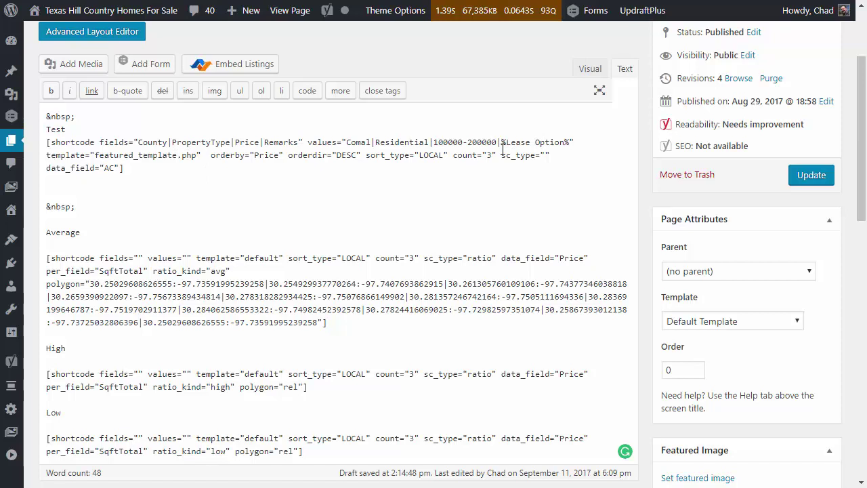
Add (2) directly after County in the listings shortcode's fields so that it takes two values
text(()
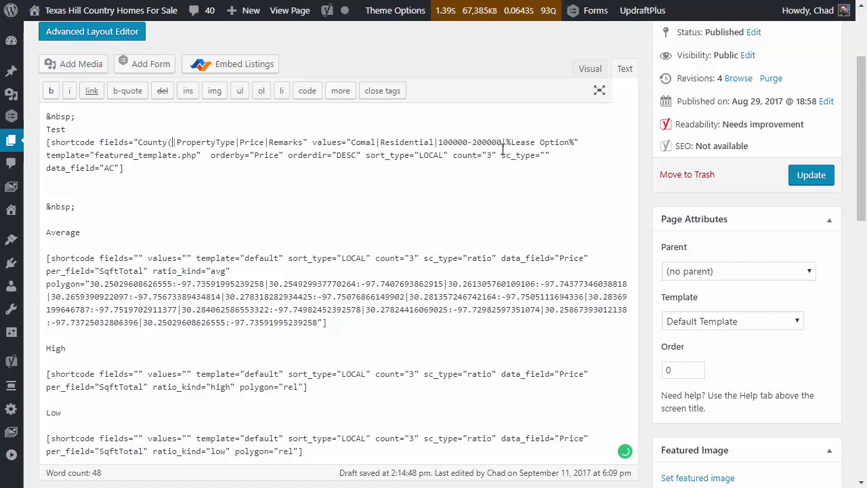
text(_)
key(BackSpace)
text())
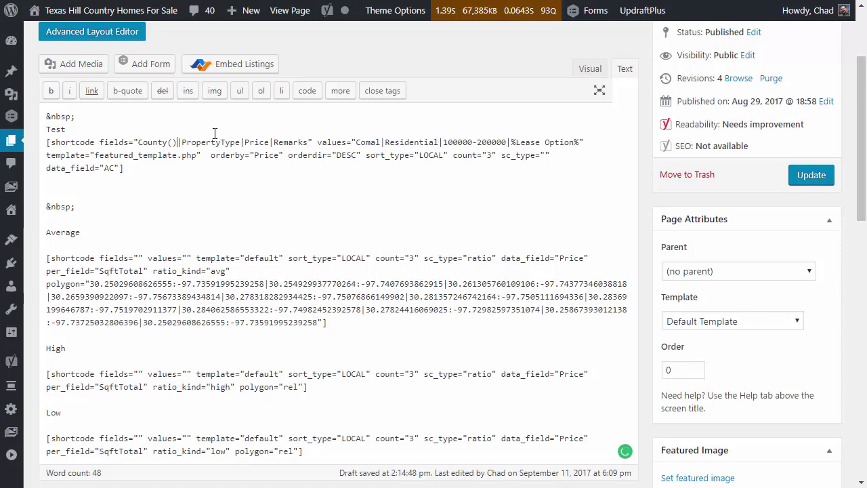
click(172, 141)
text(2)
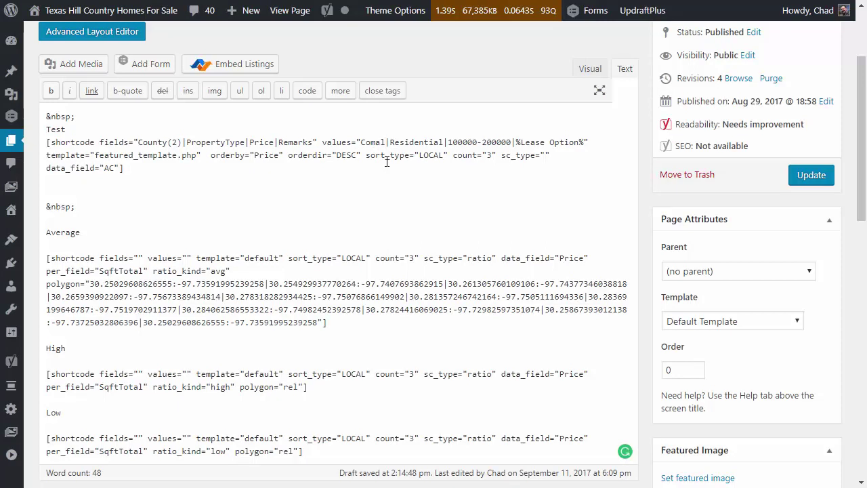
Insert Austin as the second county value after Comal in the listings shortcode, separated by a vertical bar
text(|)
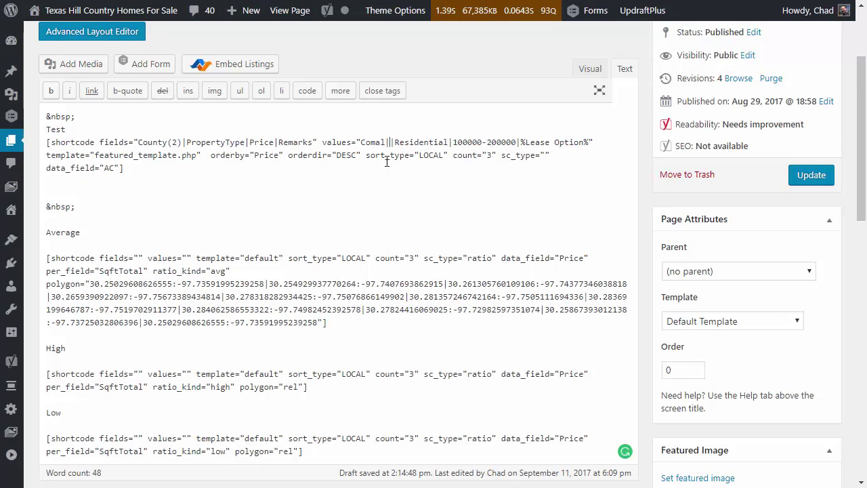
text(Austi)
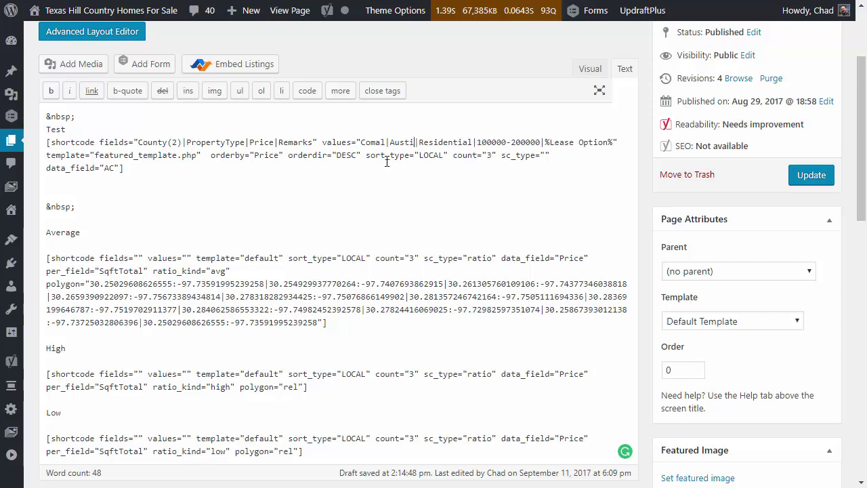
text(n)
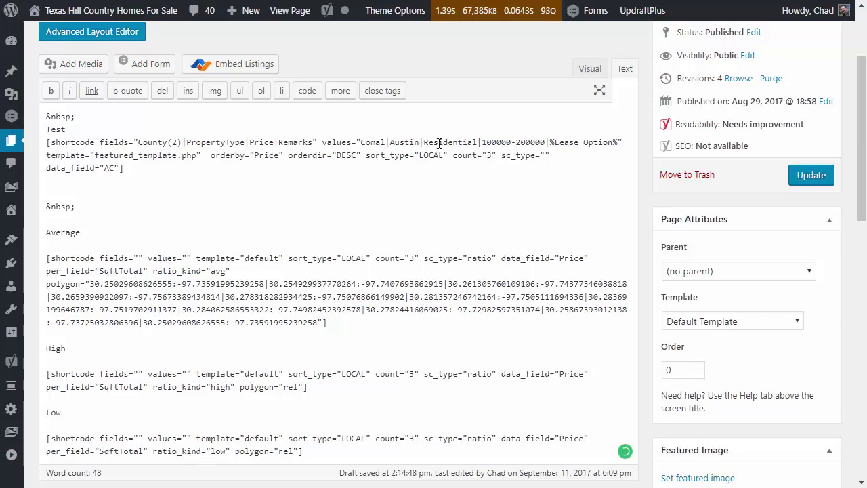
drag(140, 140, 622, 142)
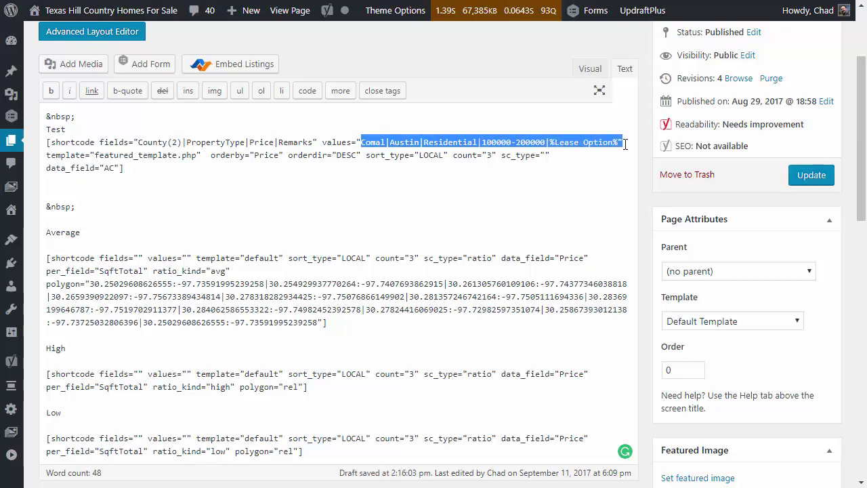
click(606, 143)
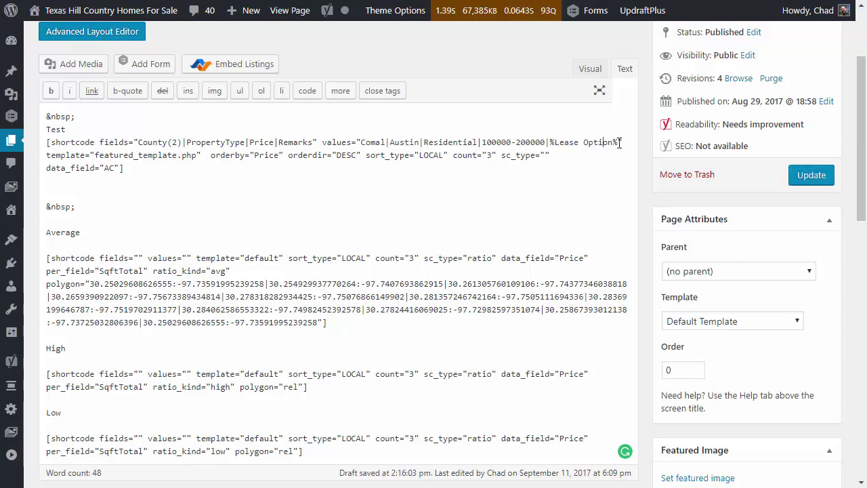
Add (2) directly after Remarks in the listings shortcode's fields so that it takes two values
click(314, 142)
text(())
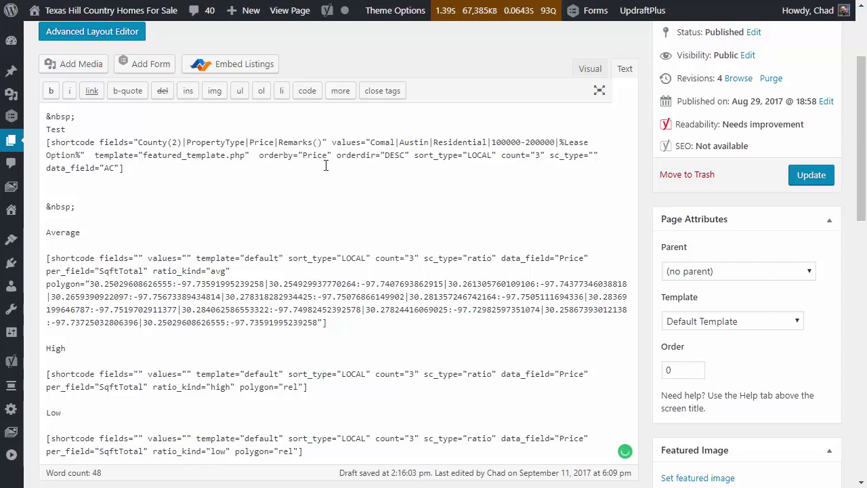
text(2)
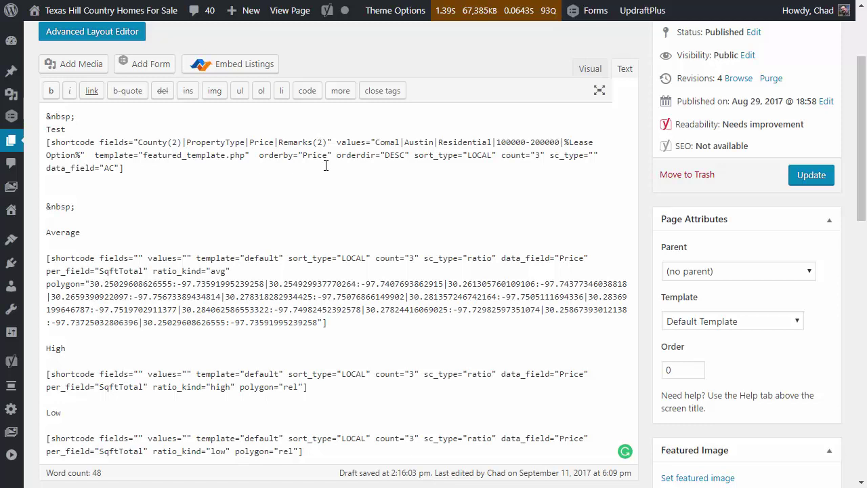
Append the wildcard value %Lease Purchase% after %Lease Option% in the listings shortcode's values, separated by a vertical bar
drag(81, 155, 86, 157)
key(Left)
text(|)
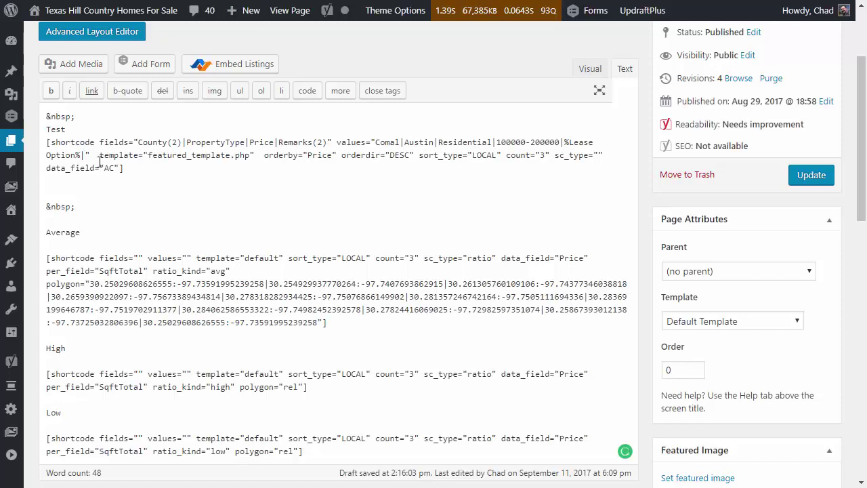
text(%)
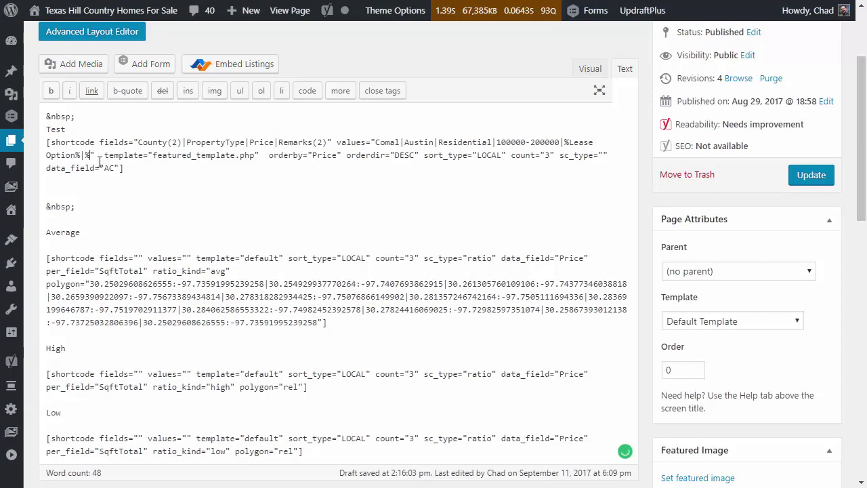
text(Lease Purchase%)
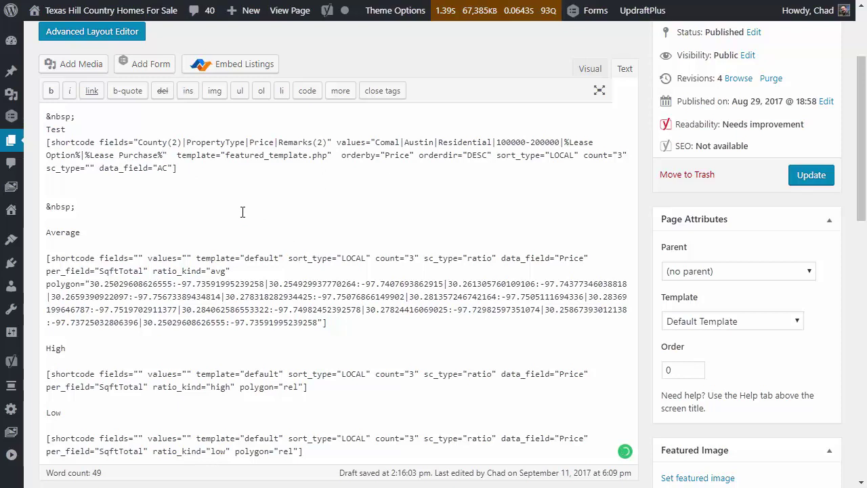
Open the Listings Box with the default custom template, show its data output options and set the shortcode type to Maximum Value
click(223, 65)
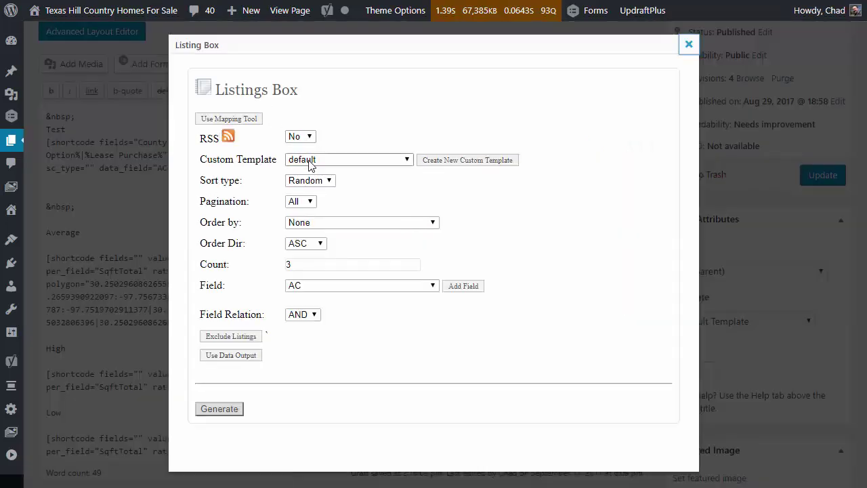
click(325, 166)
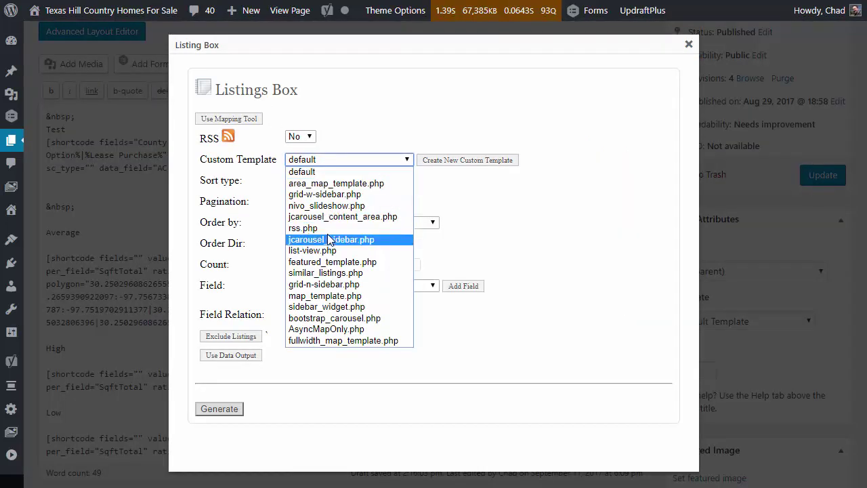
click(311, 170)
click(248, 356)
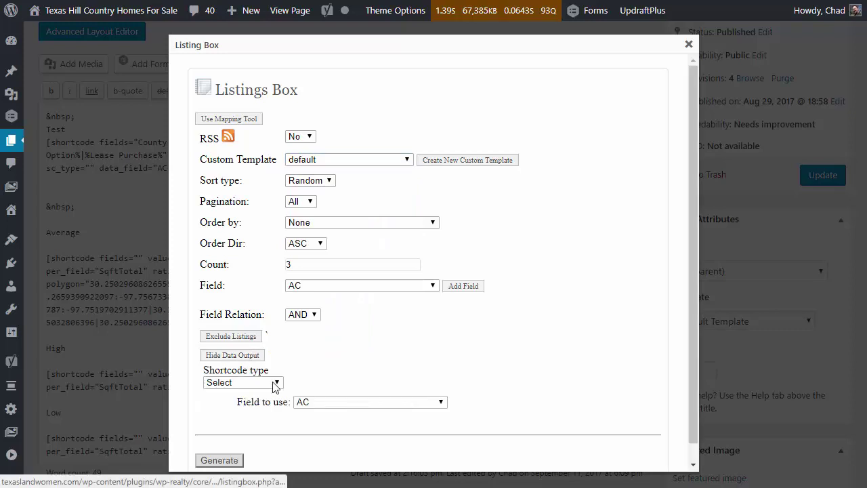
click(251, 386)
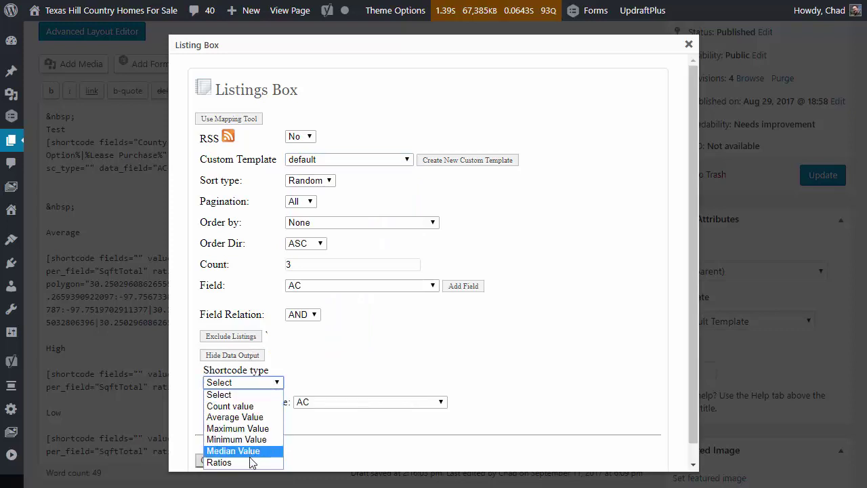
click(250, 463)
click(239, 383)
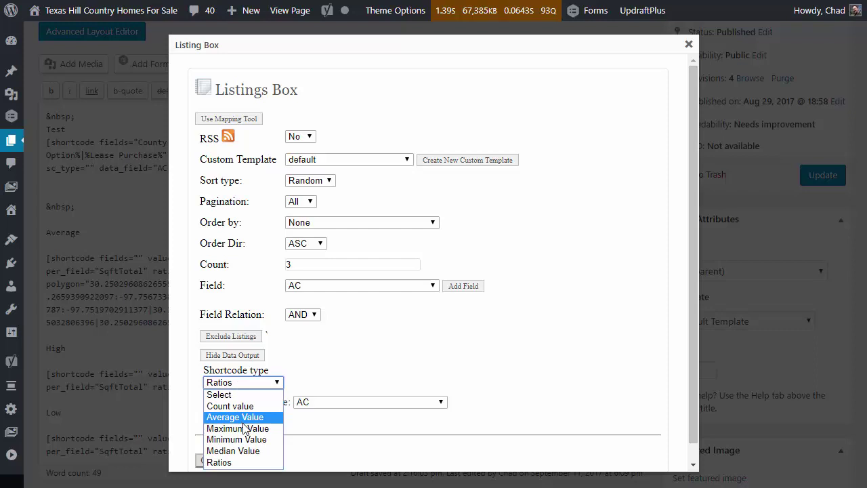
click(247, 429)
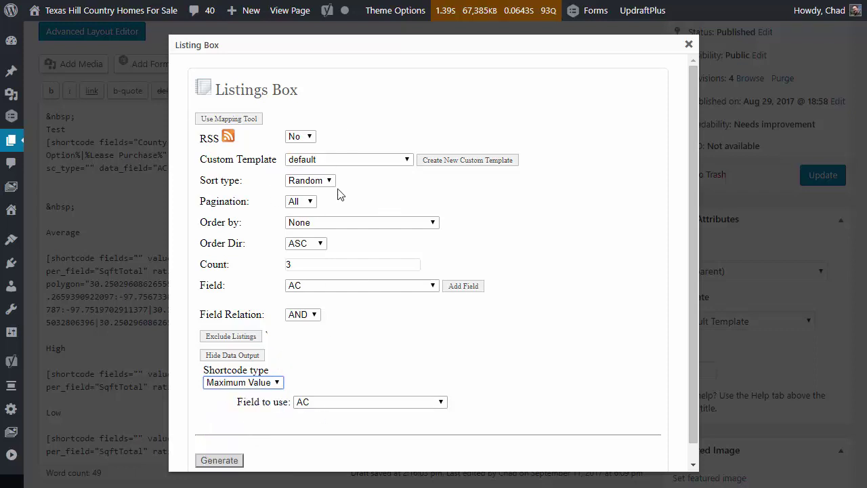
Look through the custom template choices in the Listings Box and close the list without picking another template
click(371, 161)
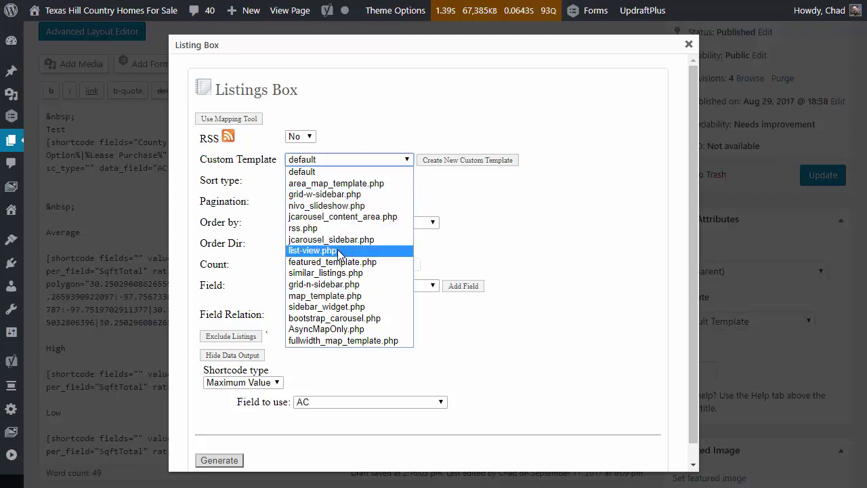
click(474, 198)
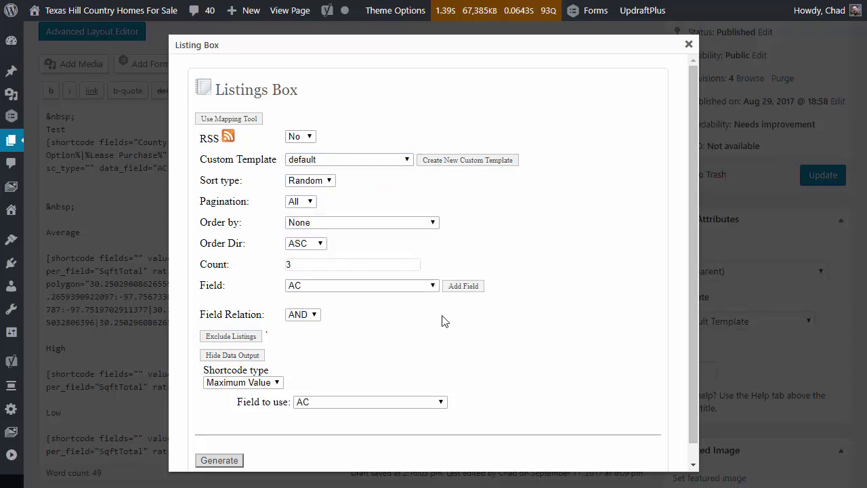
scroll(439, 324, down, 1)
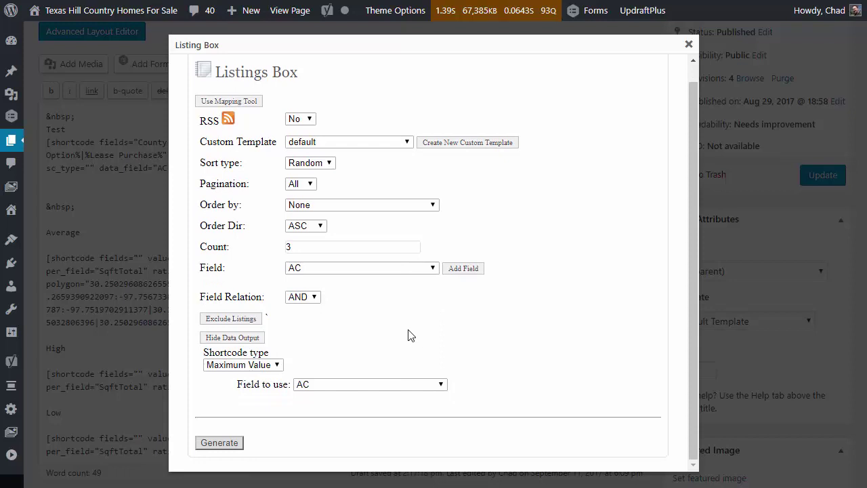